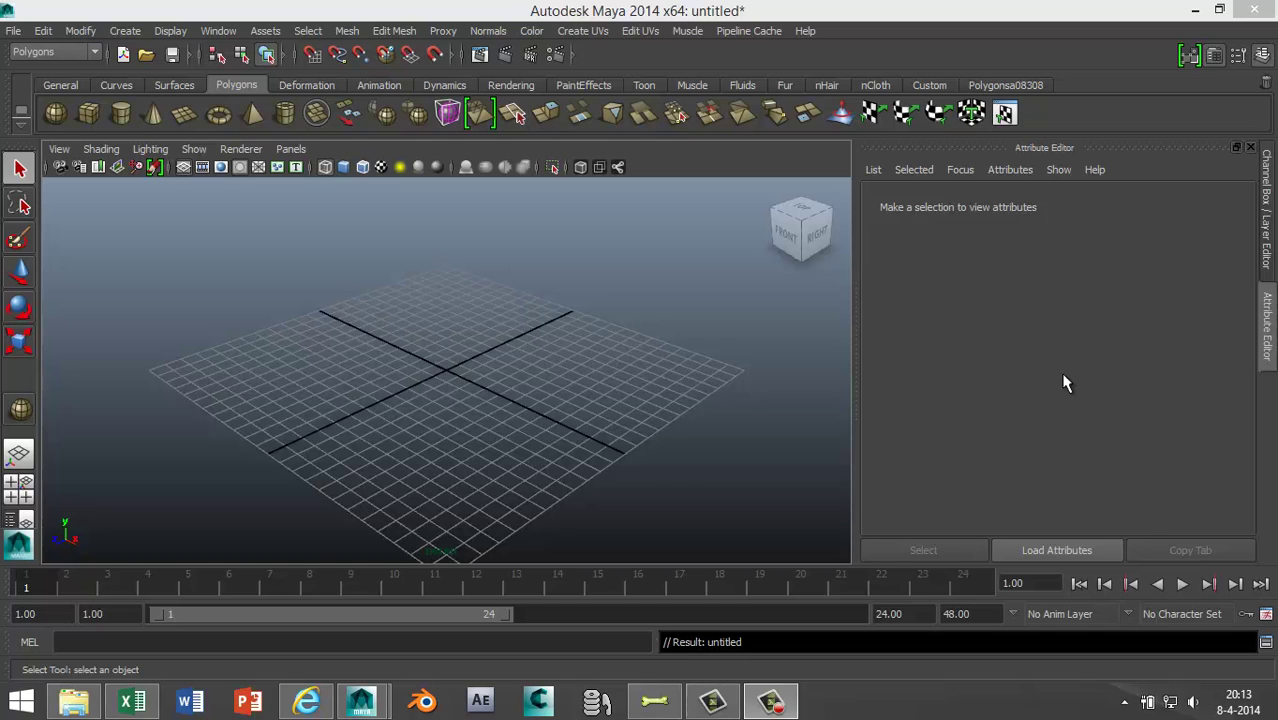
Drag out a tall polygon cylinder standing on the grid
{"action": "mouse_move", "coordinate": [670, 453]}
{"action": "left_mouse_down", "text": "alt"}
{"action": "mouse_move", "coordinate": [650, 454]}
{"action": "mouse_move", "coordinate": [679, 442]}
{"action": "mouse_move", "coordinate": [654, 448]}
{"action": "left_mouse_up", "text": "alt"}
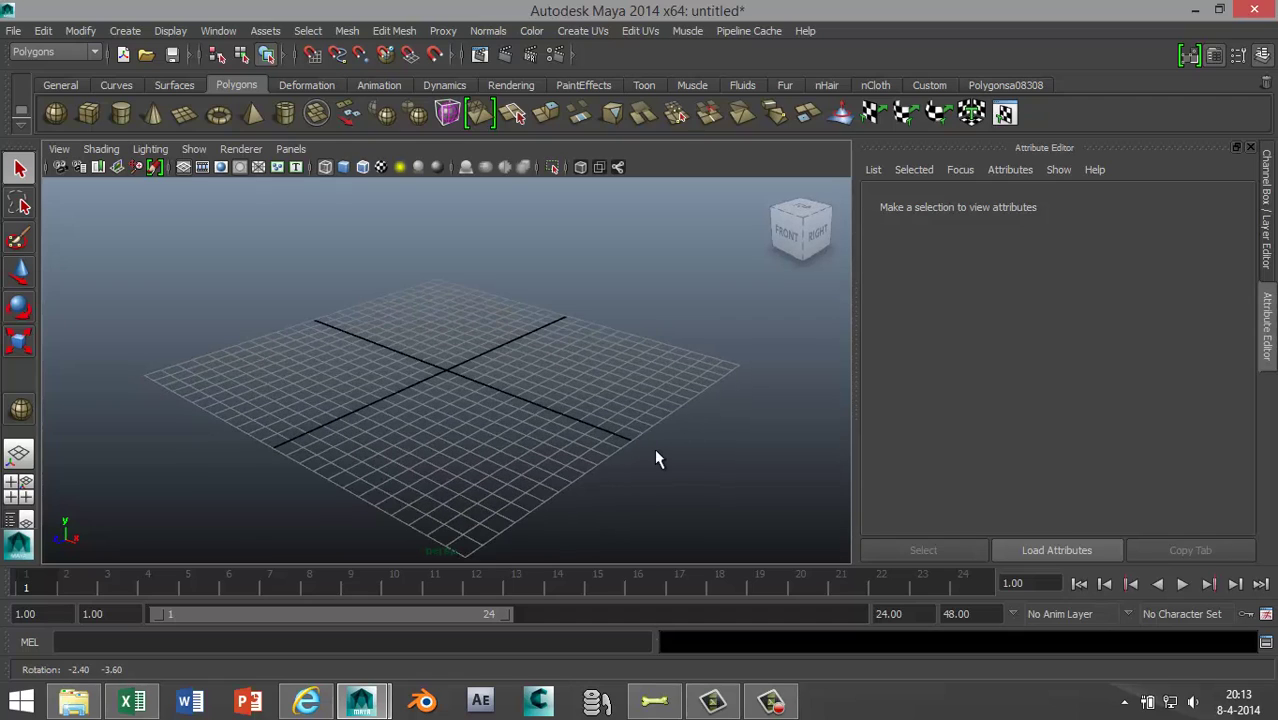
{"action": "left_click", "coordinate": [121, 114]}
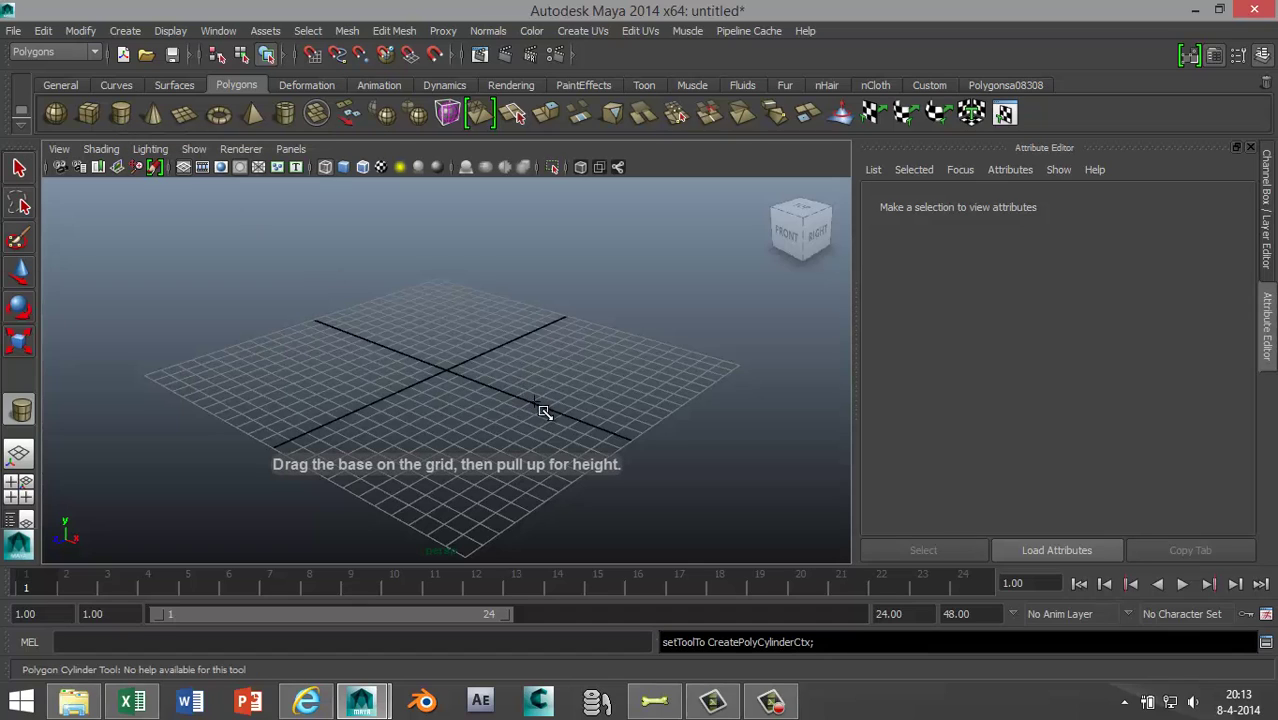
{"action": "left_click_drag", "start_coordinate": [540, 406], "coordinate": [545, 203]}
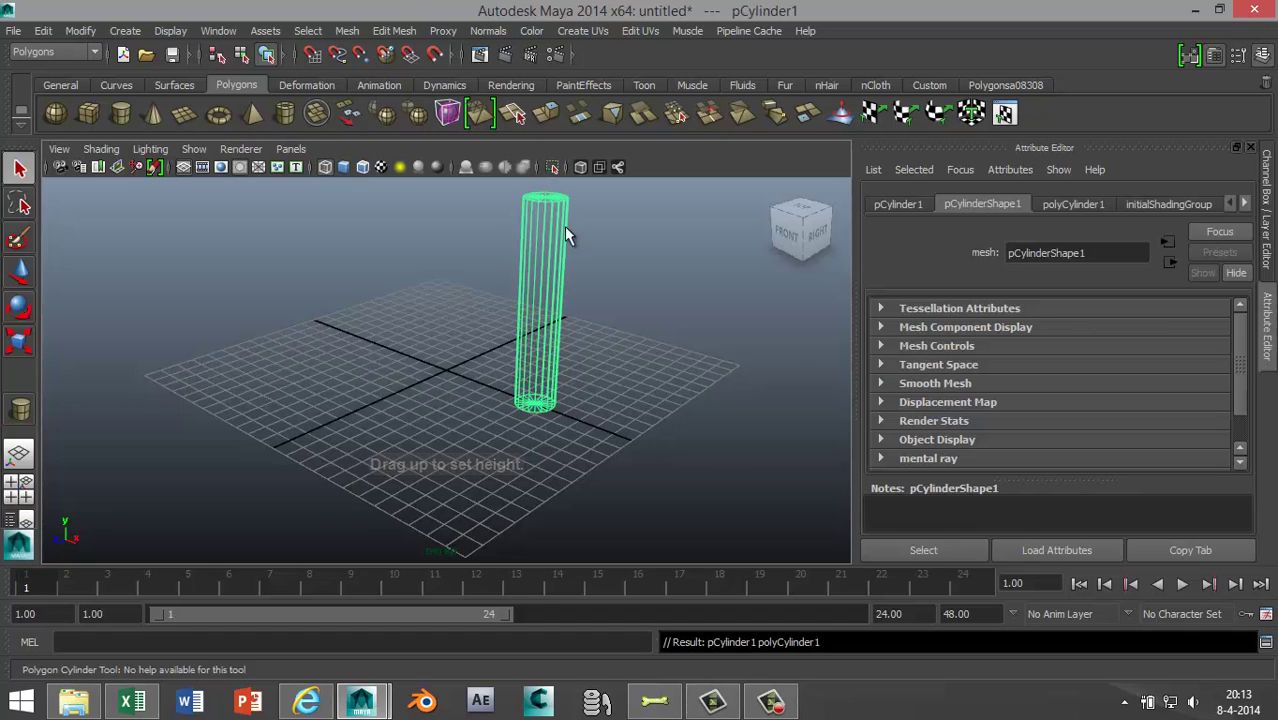
In polyCylinder1, enable Round Cap and set Subdivisions Height and Caps to 10
{"action": "left_click", "coordinate": [1088, 205]}
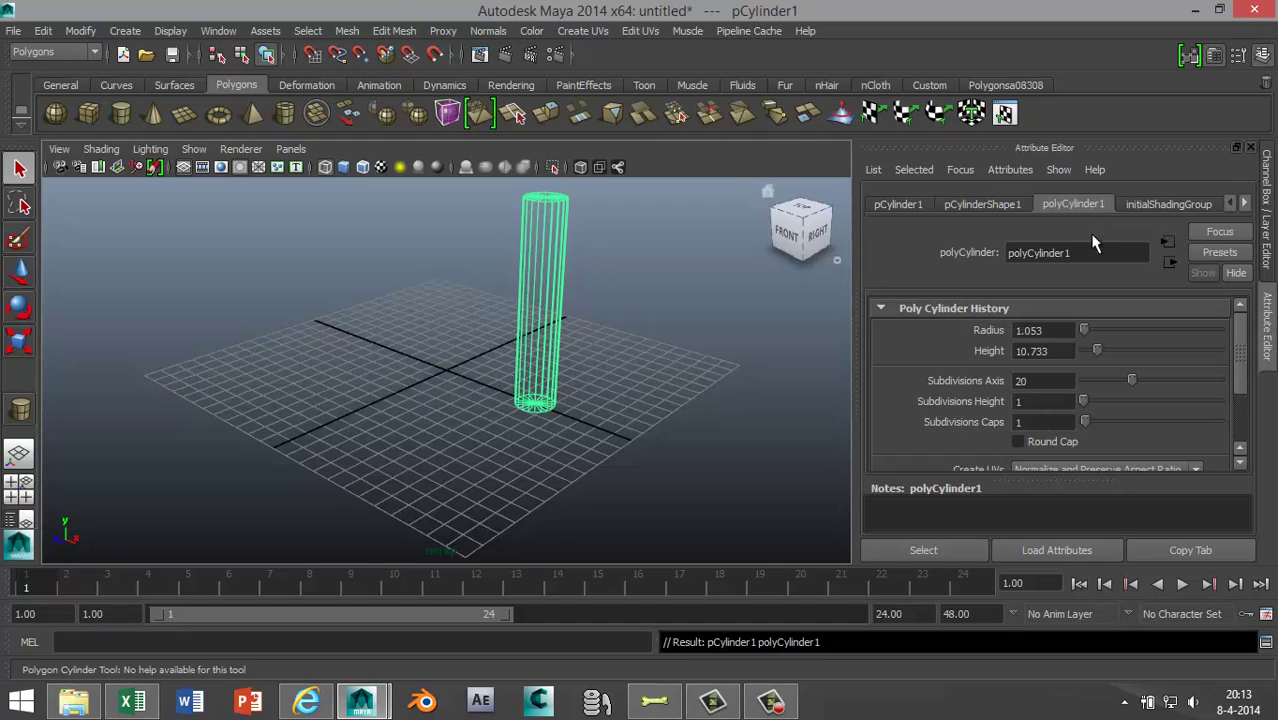
{"action": "left_click", "coordinate": [1018, 442]}
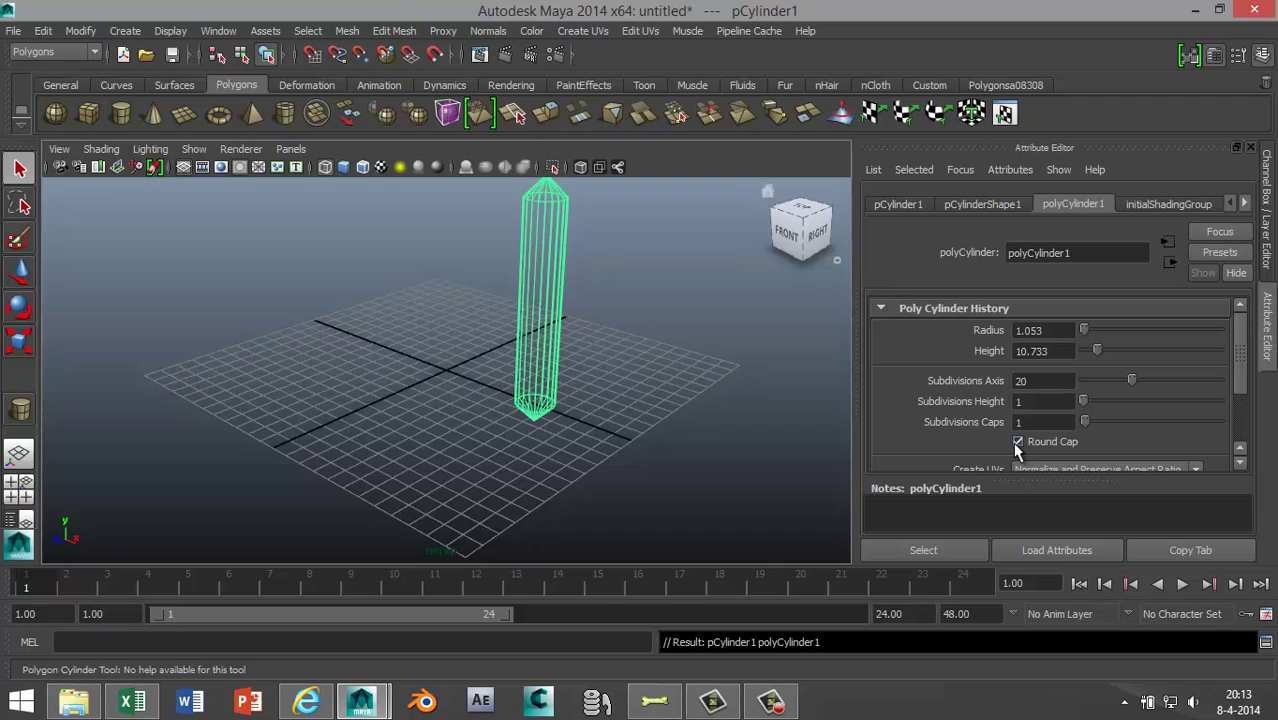
{"action": "left_click", "coordinate": [1042, 401]}
{"action": "type", "text": "0"}
{"action": "key", "text": "Tab"}
{"action": "type", "text": "10"}
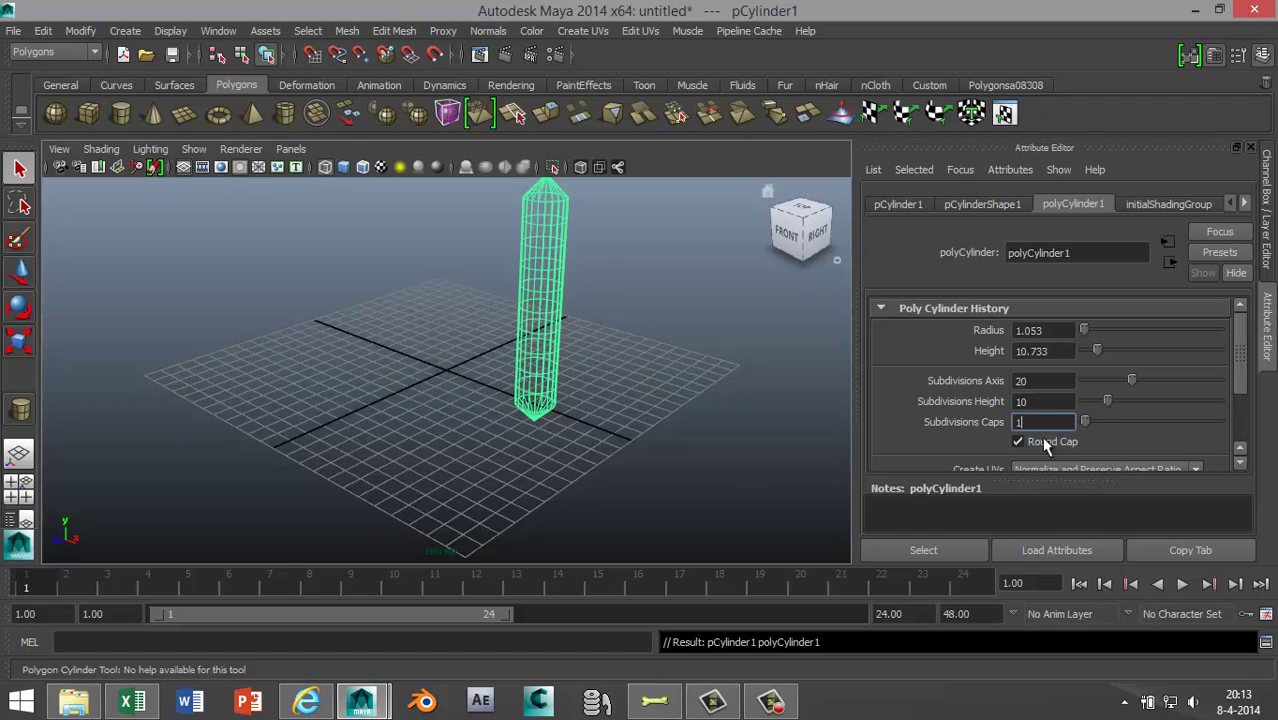
{"action": "key", "text": "Return"}
{"action": "left_click", "coordinate": [715, 472]}
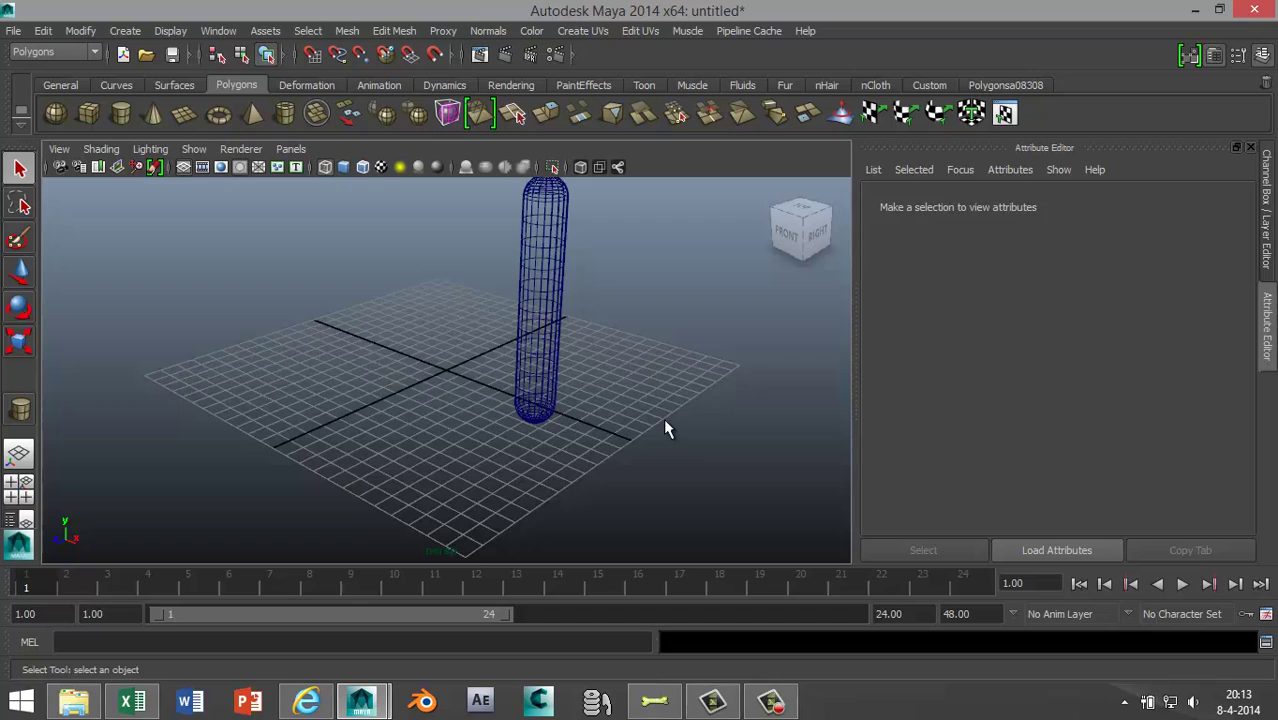
In edge mode, marquee-select the cylinder's lower edge rings and enable soft selection with B
{"action": "left_click_drag", "start_coordinate": [680, 453], "coordinate": [701, 437], "text": "alt"}
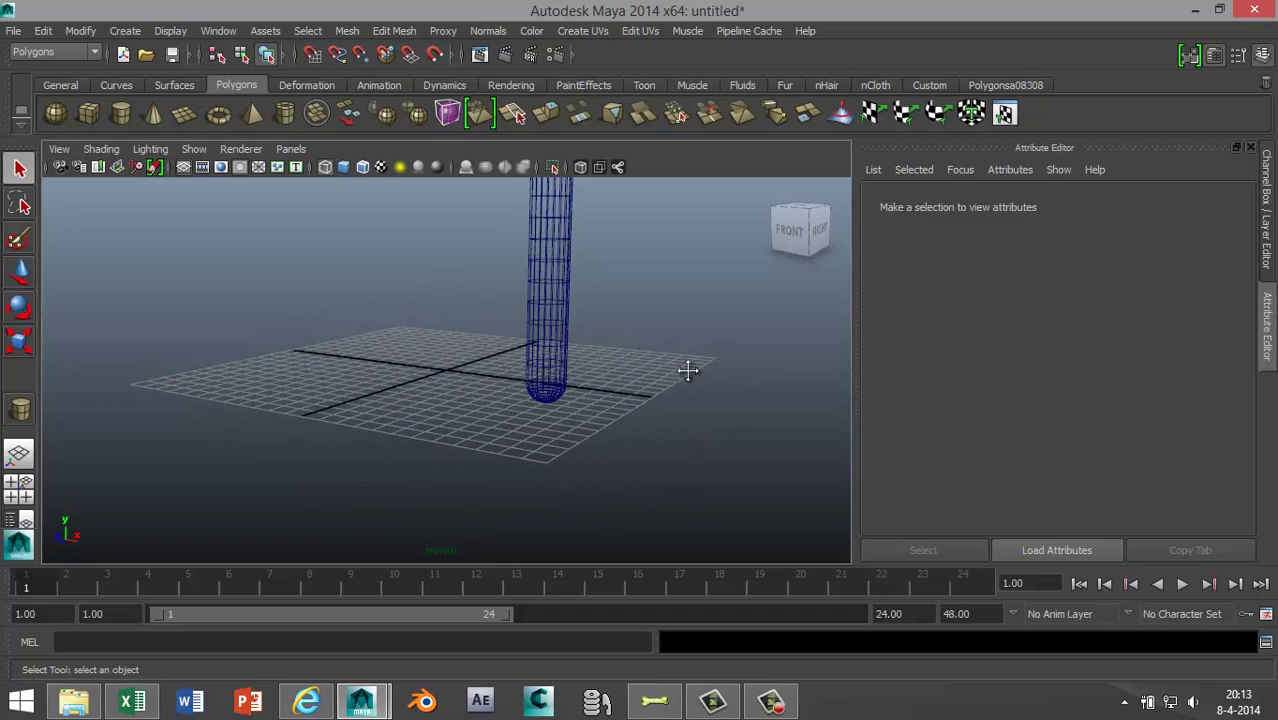
{"action": "left_click_drag", "start_coordinate": [688, 371], "coordinate": [713, 428], "text": "alt"}
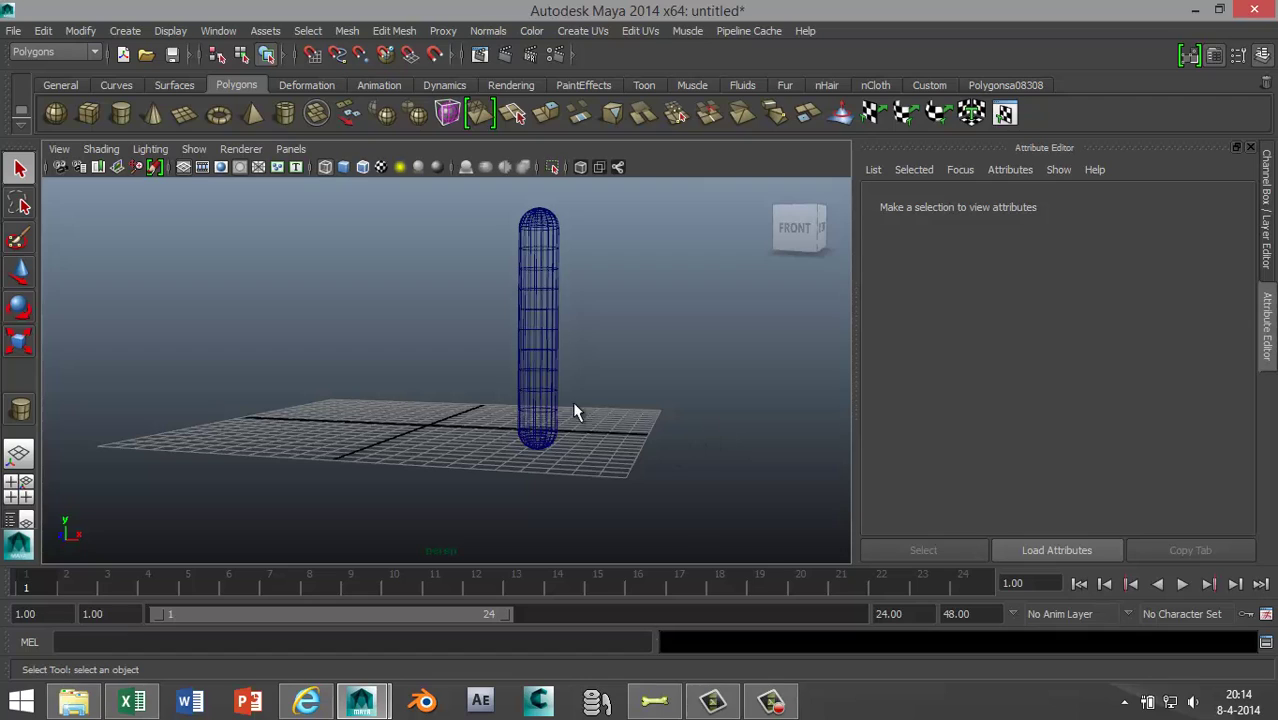
{"action": "right_click_drag", "start_coordinate": [545, 378], "coordinate": [547, 231]}
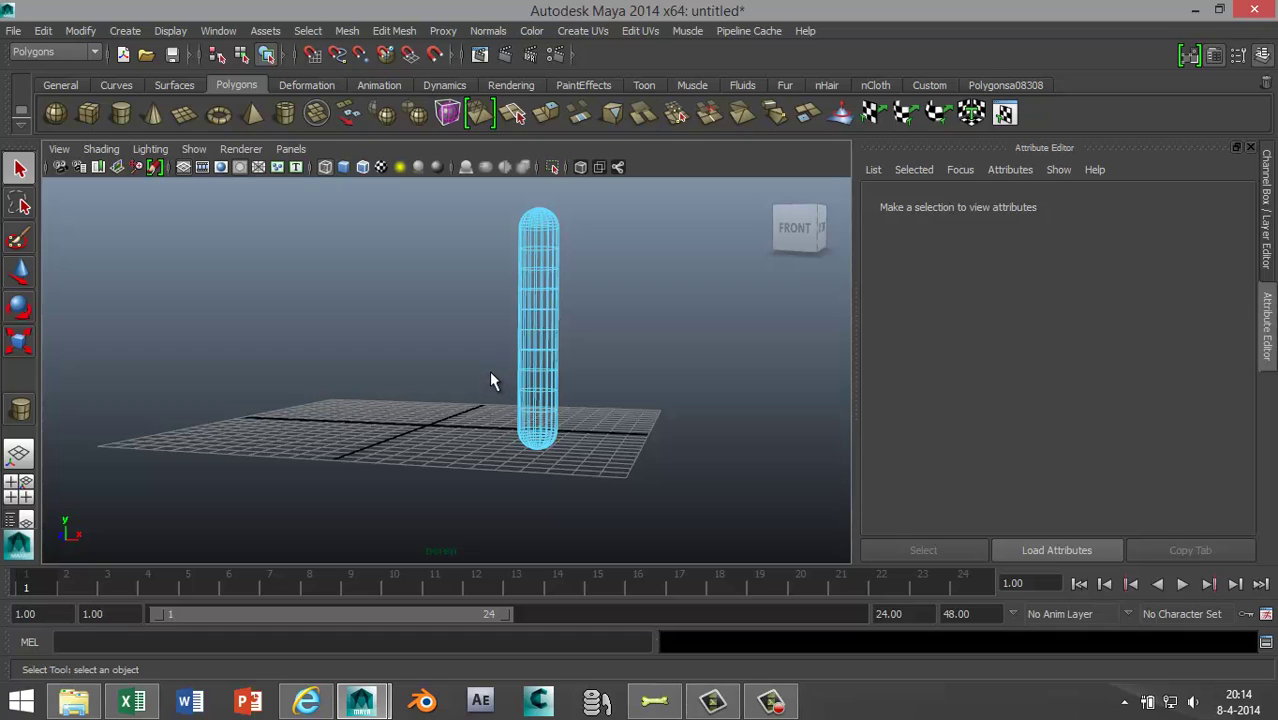
{"action": "left_click_drag", "start_coordinate": [588, 385], "coordinate": [595, 424]}
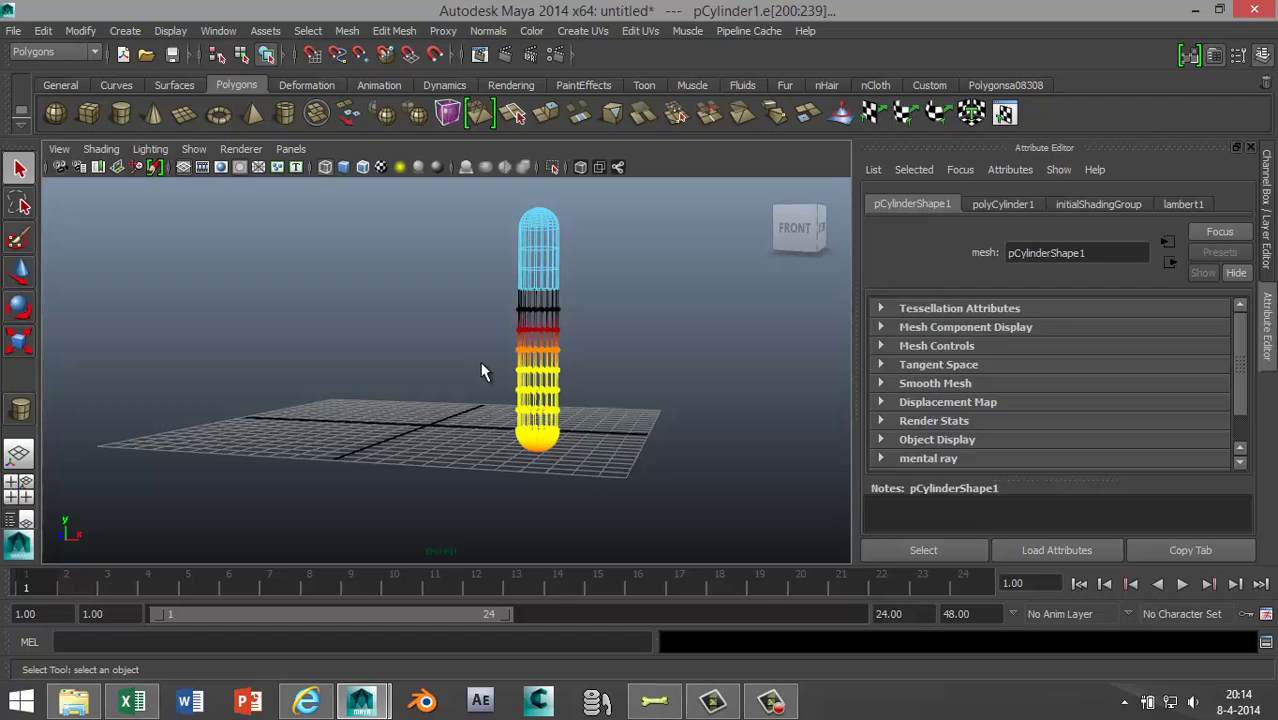
{"action": "left_click", "coordinate": [481, 371]}
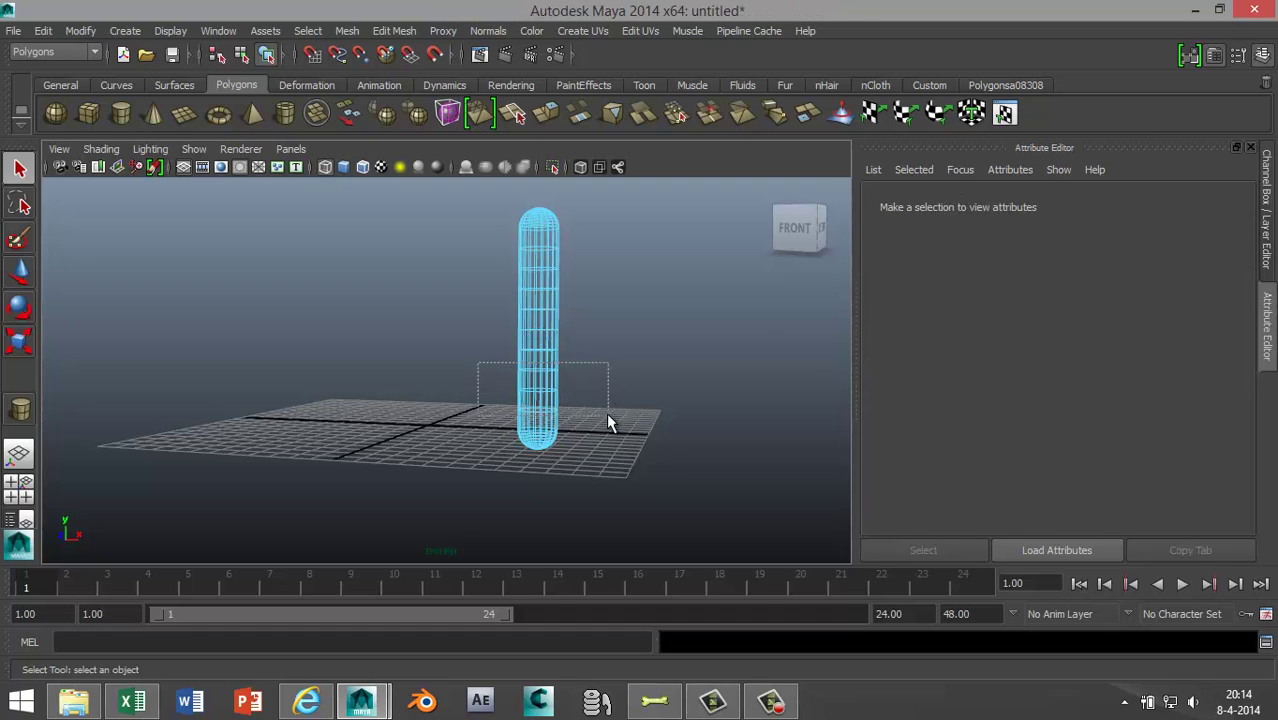
{"action": "left_click_drag", "start_coordinate": [607, 418], "coordinate": [607, 418]}
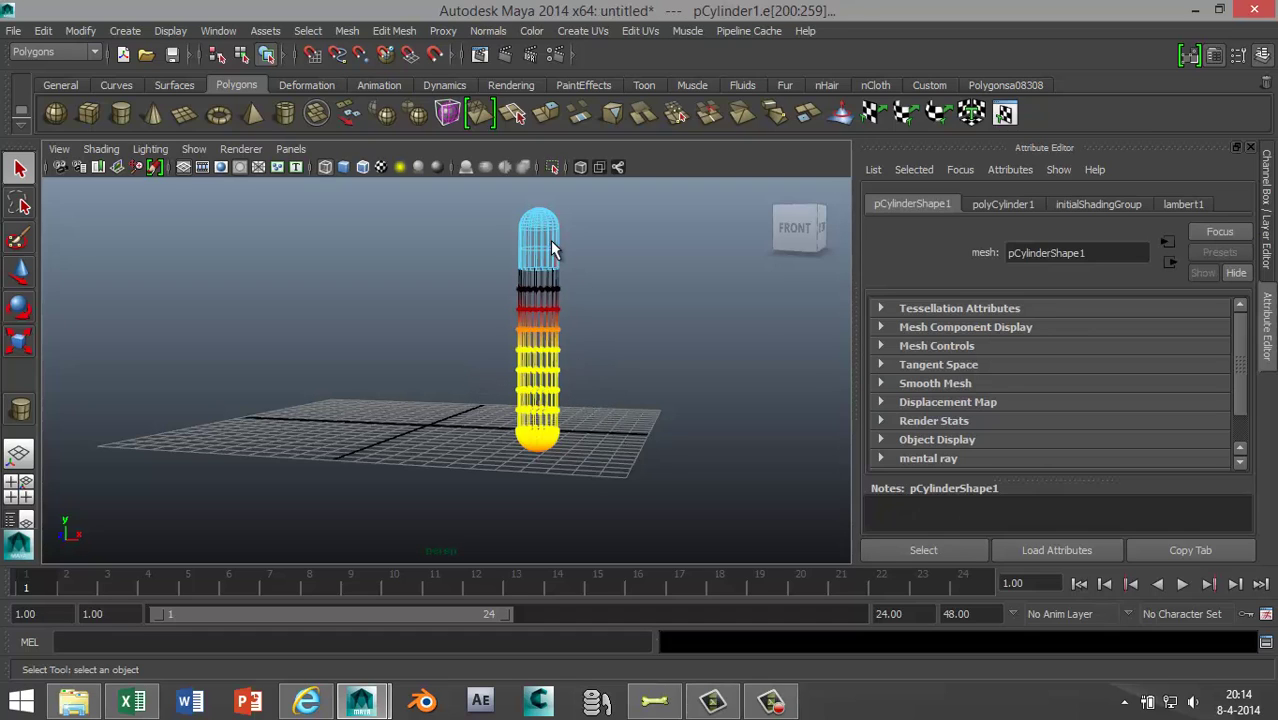
{"action": "key", "text": "b"}
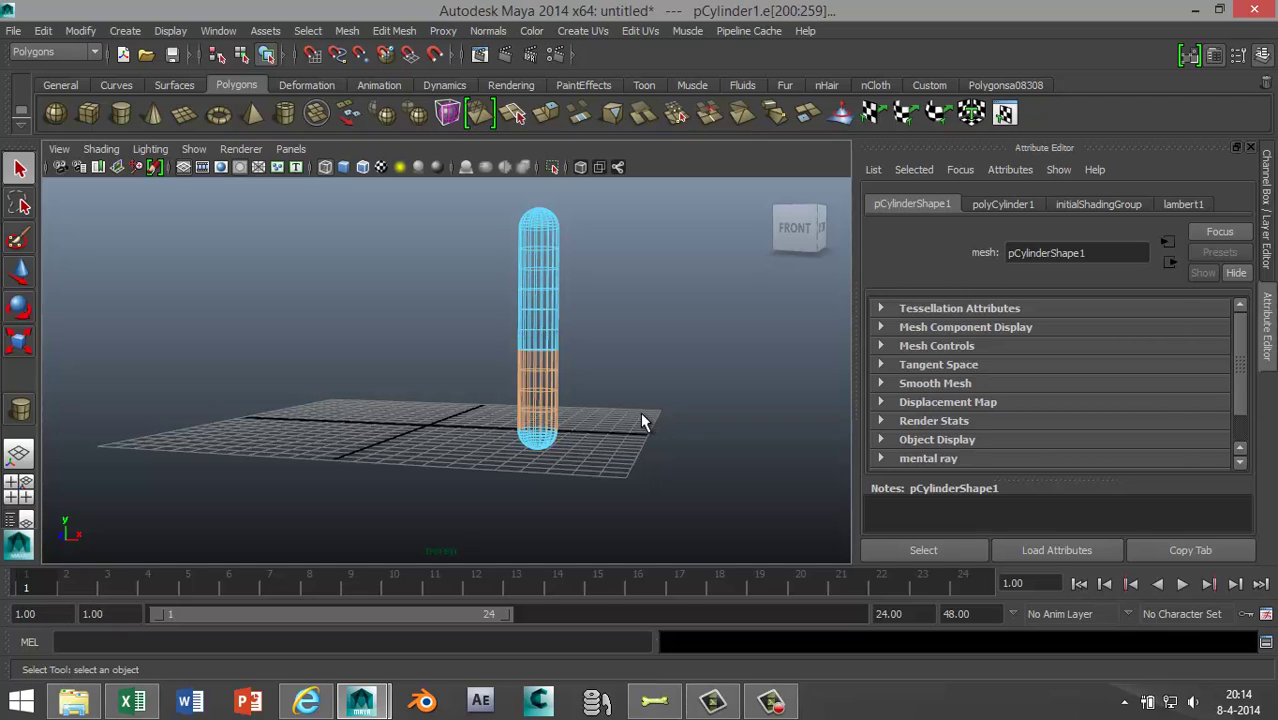
{"action": "key", "text": "b"}
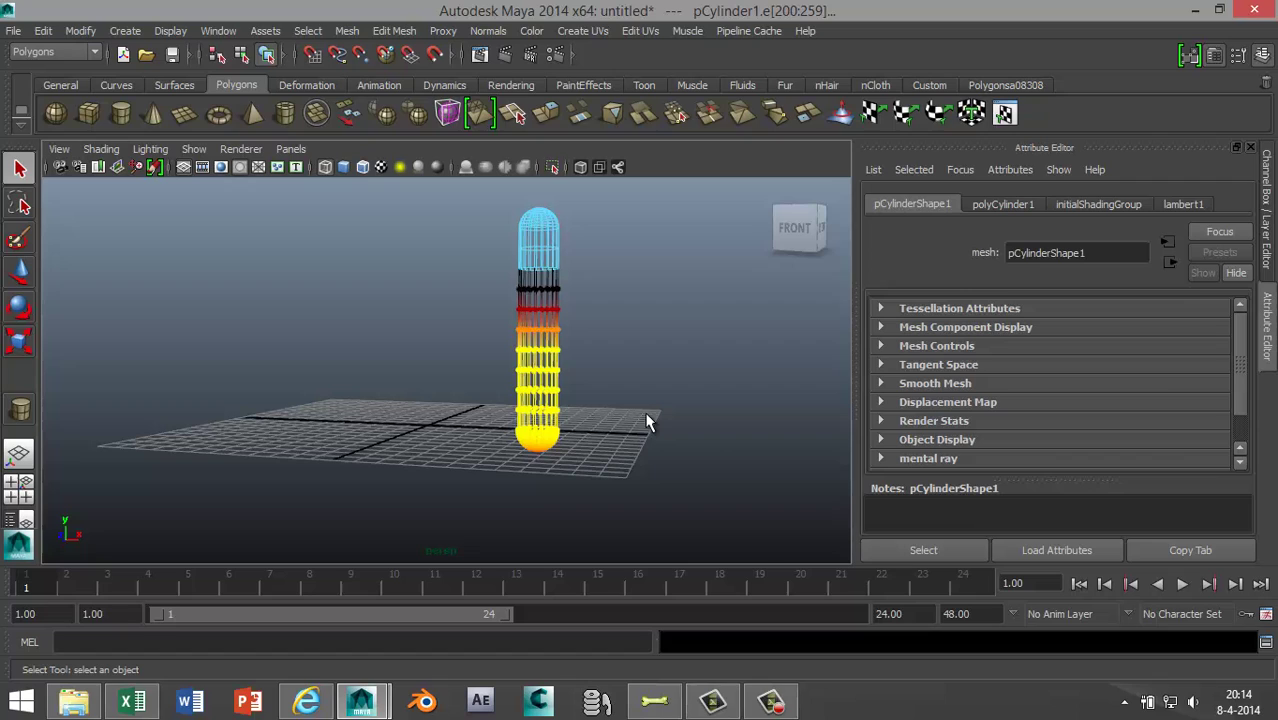
Scale the soft-selected lower edges down into a narrow handle
{"action": "key", "text": "r"}
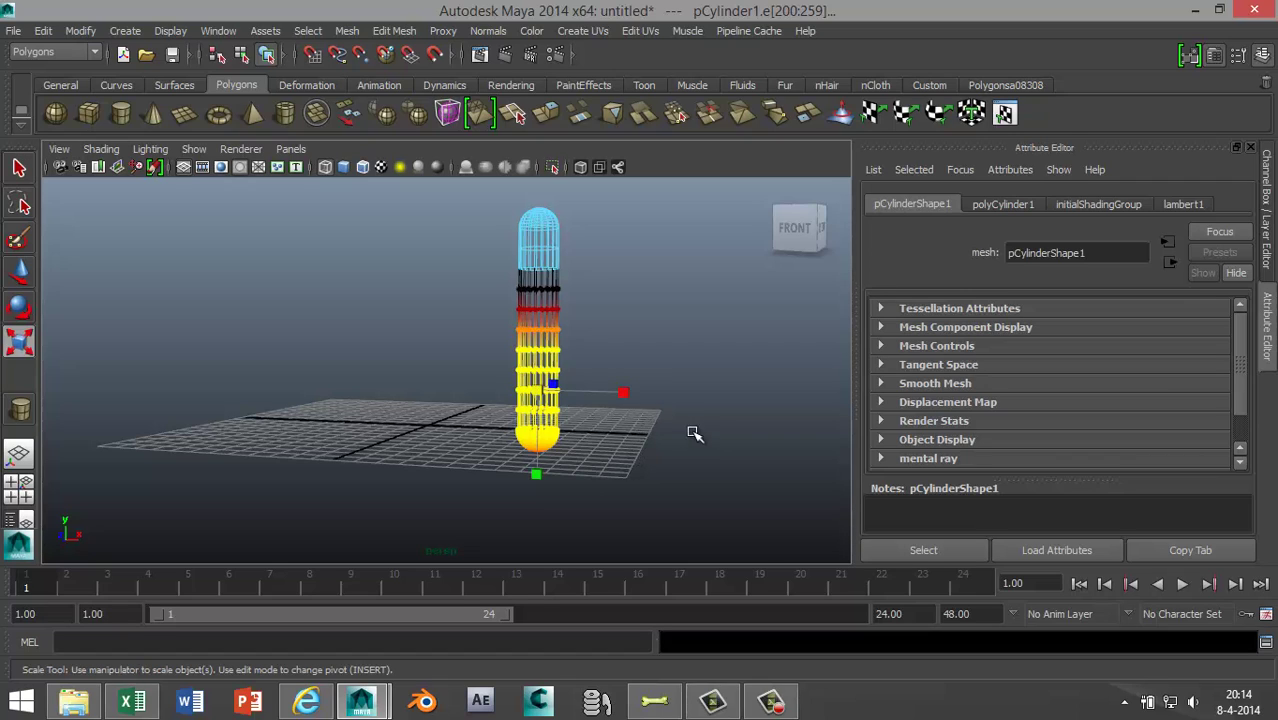
{"action": "left_click_drag", "start_coordinate": [541, 395], "coordinate": [522, 402]}
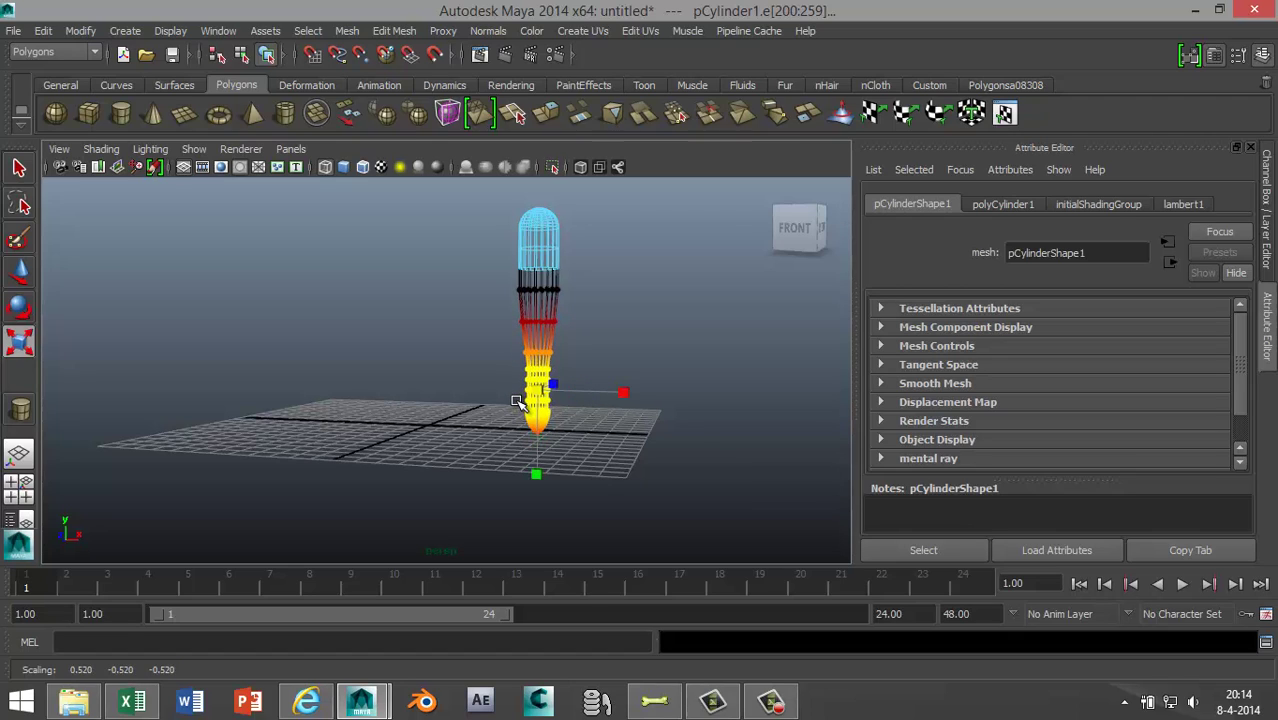
{"action": "left_click", "coordinate": [652, 458]}
Select the edges around the cylinder's base and scale them into a rounded knob
{"action": "left_click_drag", "start_coordinate": [628, 474], "coordinate": [630, 465], "text": "alt"}
{"action": "scroll", "coordinate": [631, 470], "scroll_direction": "up", "scroll_amount": 4}
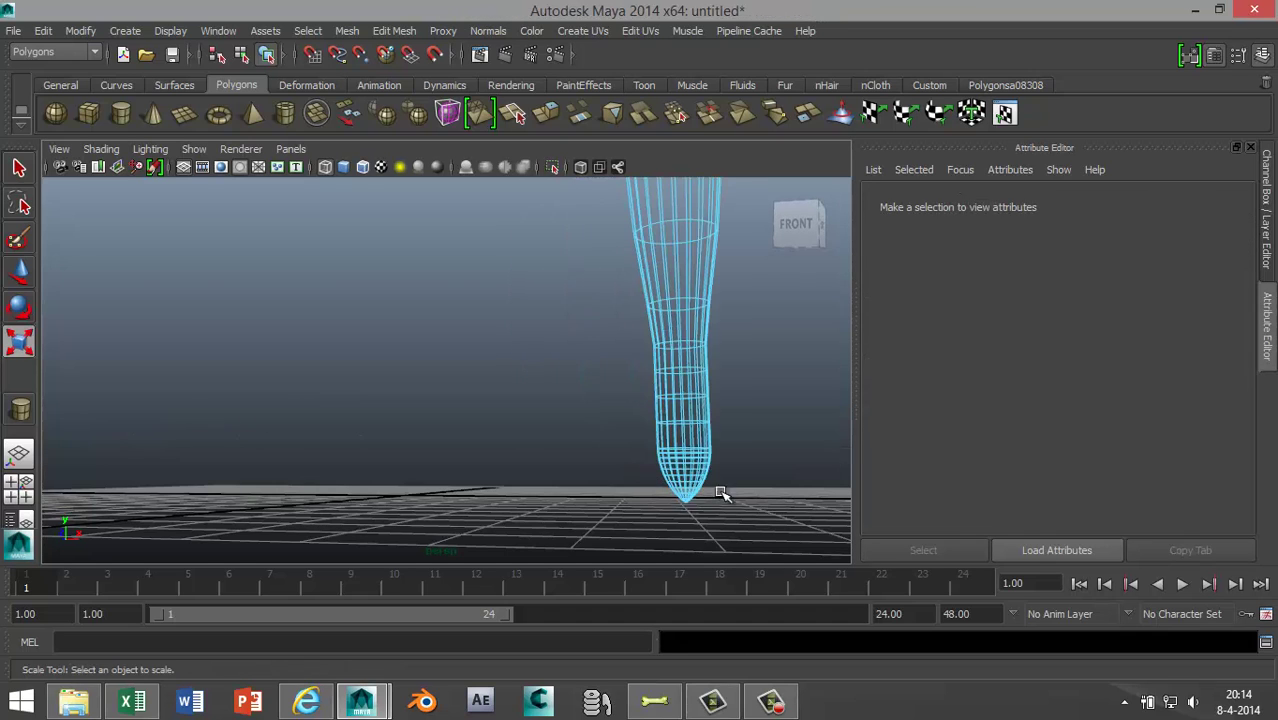
{"action": "left_click_drag", "start_coordinate": [722, 494], "coordinate": [562, 420], "text": "alt"}
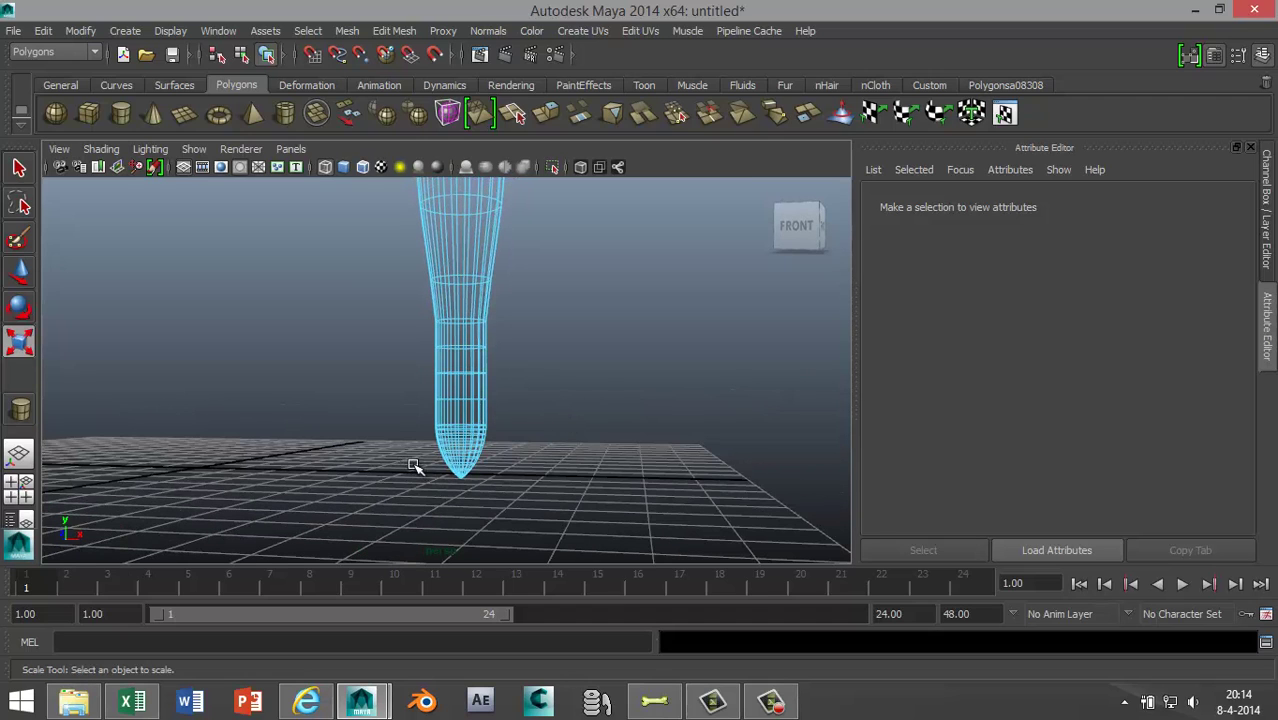
{"action": "left_click_drag", "start_coordinate": [410, 464], "coordinate": [523, 497]}
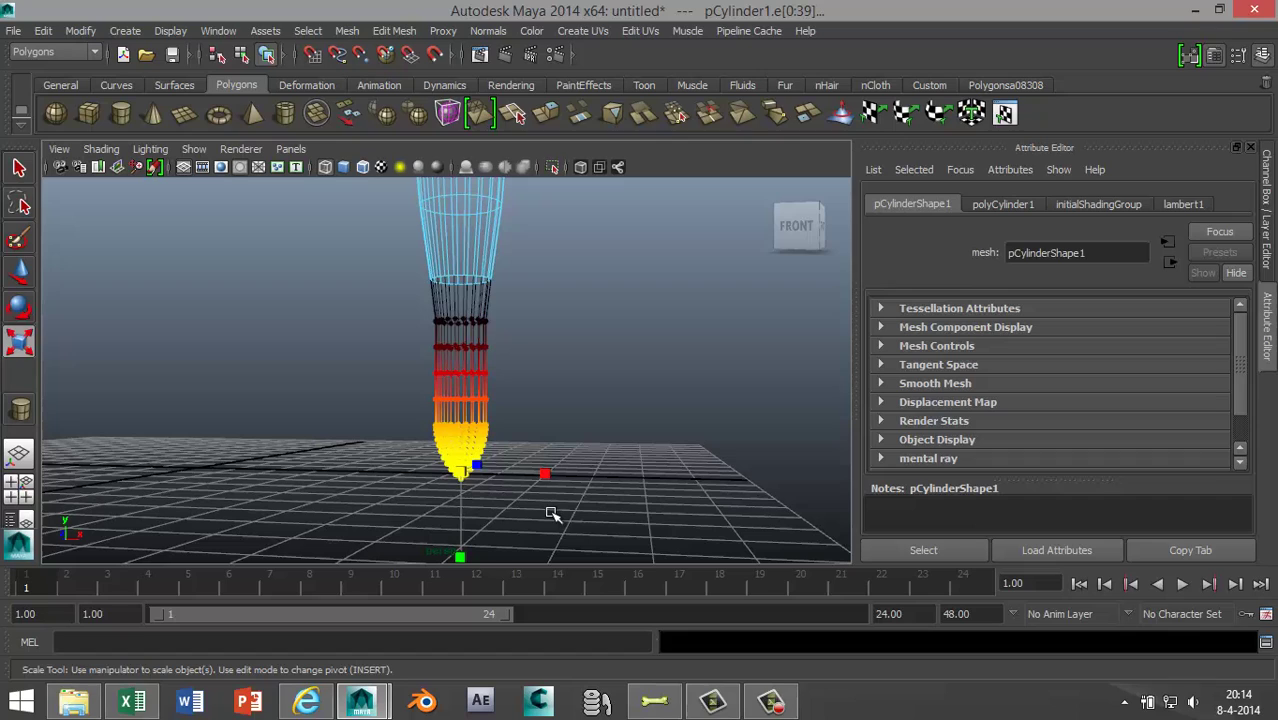
{"action": "left_click_drag", "start_coordinate": [460, 556], "coordinate": [553, 483]}
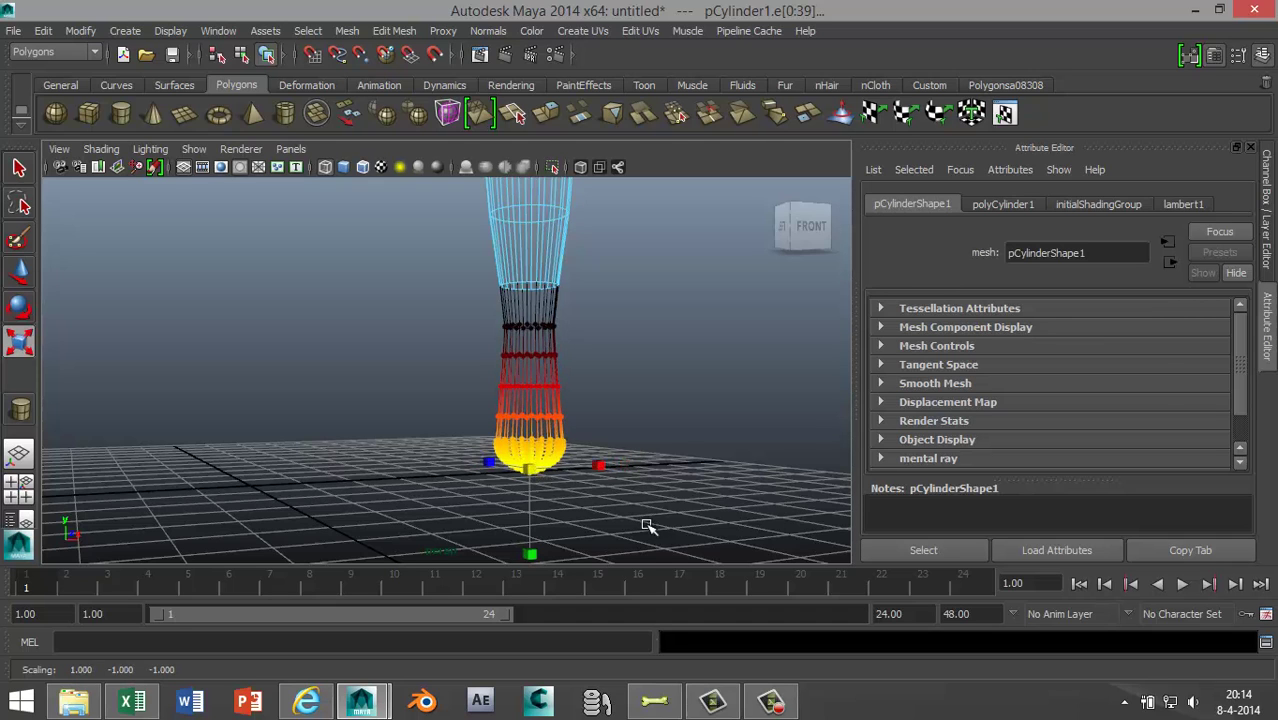
{"action": "left_click", "coordinate": [680, 395]}
{"action": "left_click_drag", "start_coordinate": [707, 397], "coordinate": [666, 418], "text": "alt"}
{"action": "scroll", "coordinate": [652, 417], "scroll_direction": "down", "scroll_amount": 5}
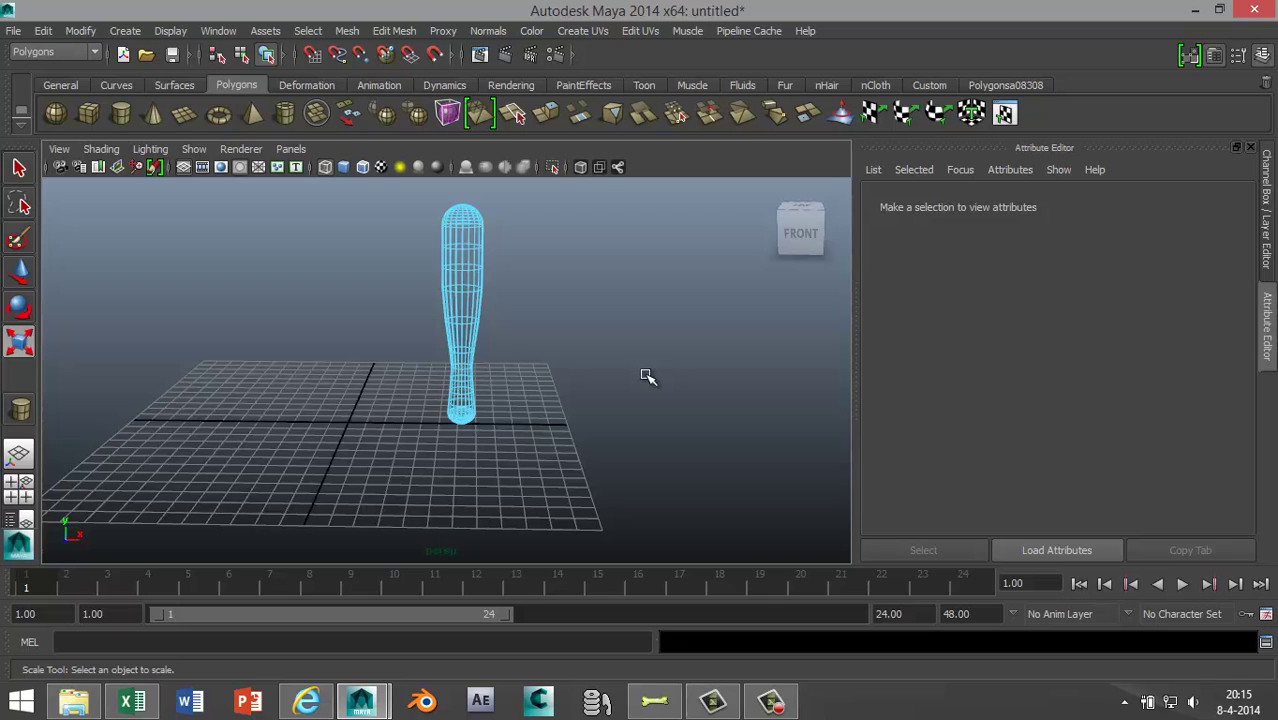
Switch to shaded display, return the bat to object mode, and rotate it over
{"action": "key", "text": "5"}
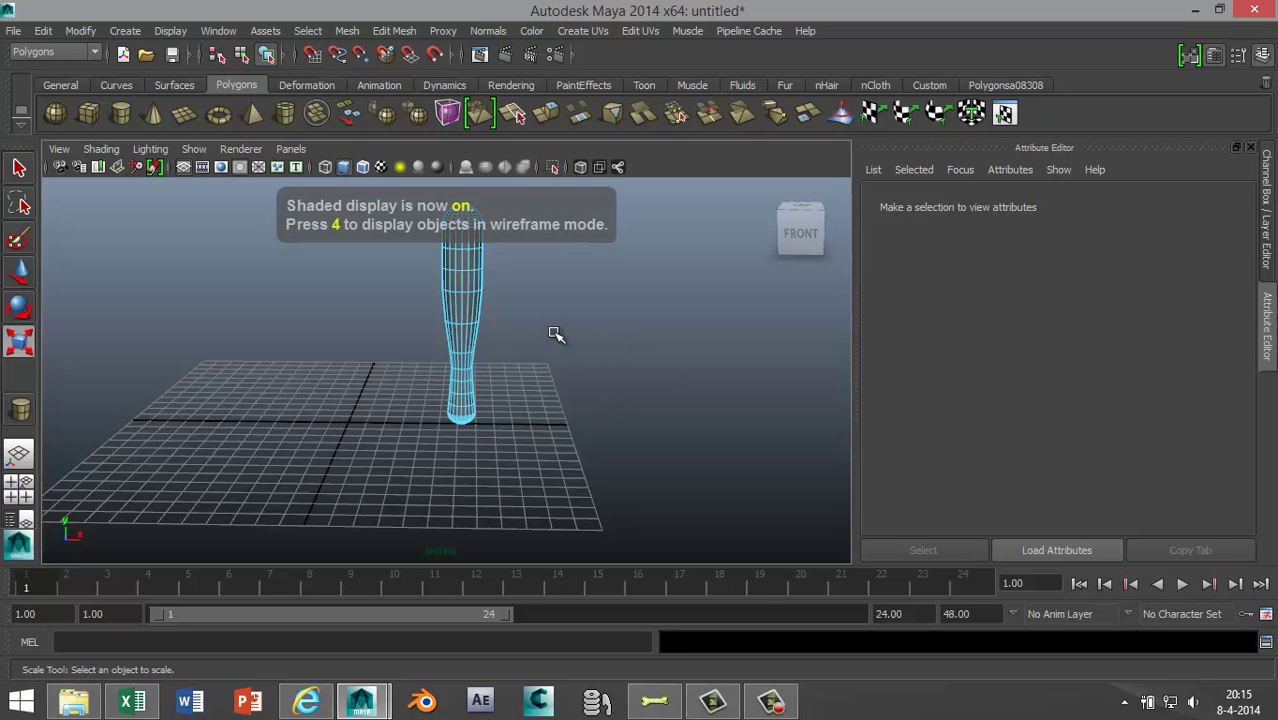
{"action": "left_click_drag", "start_coordinate": [556, 334], "coordinate": [582, 302], "text": "alt"}
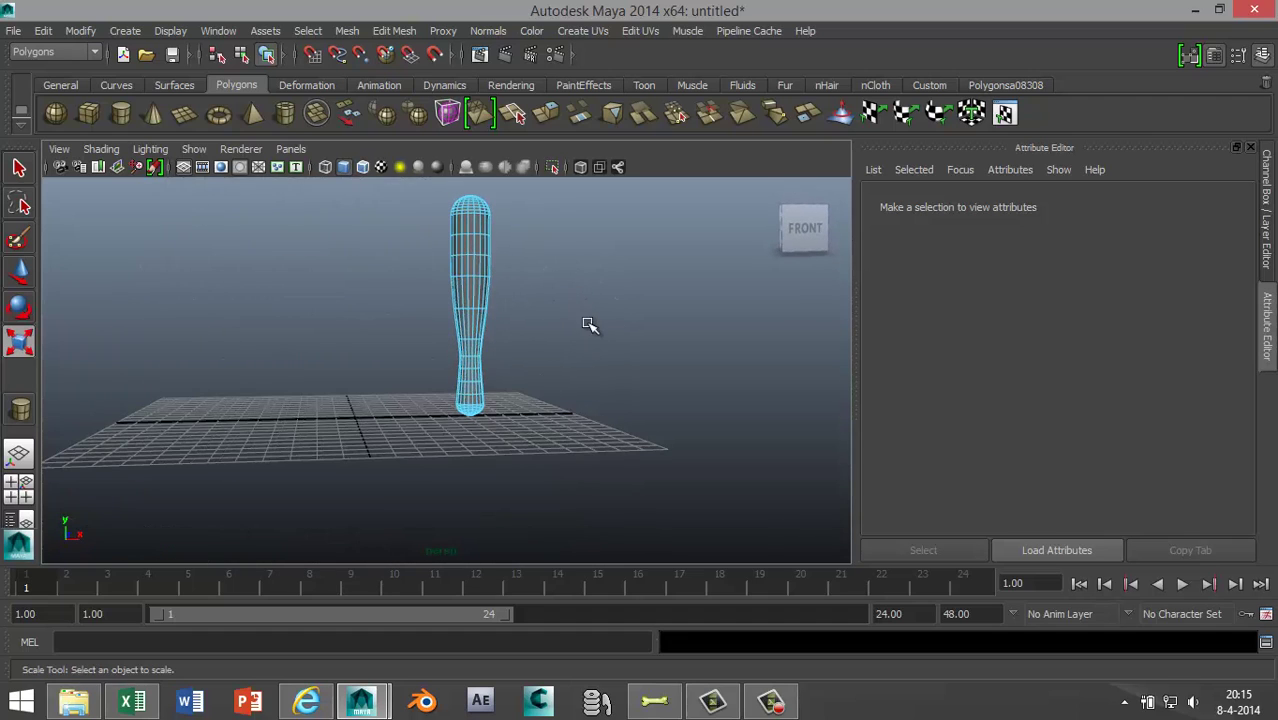
{"action": "right_click", "coordinate": [476, 286]}
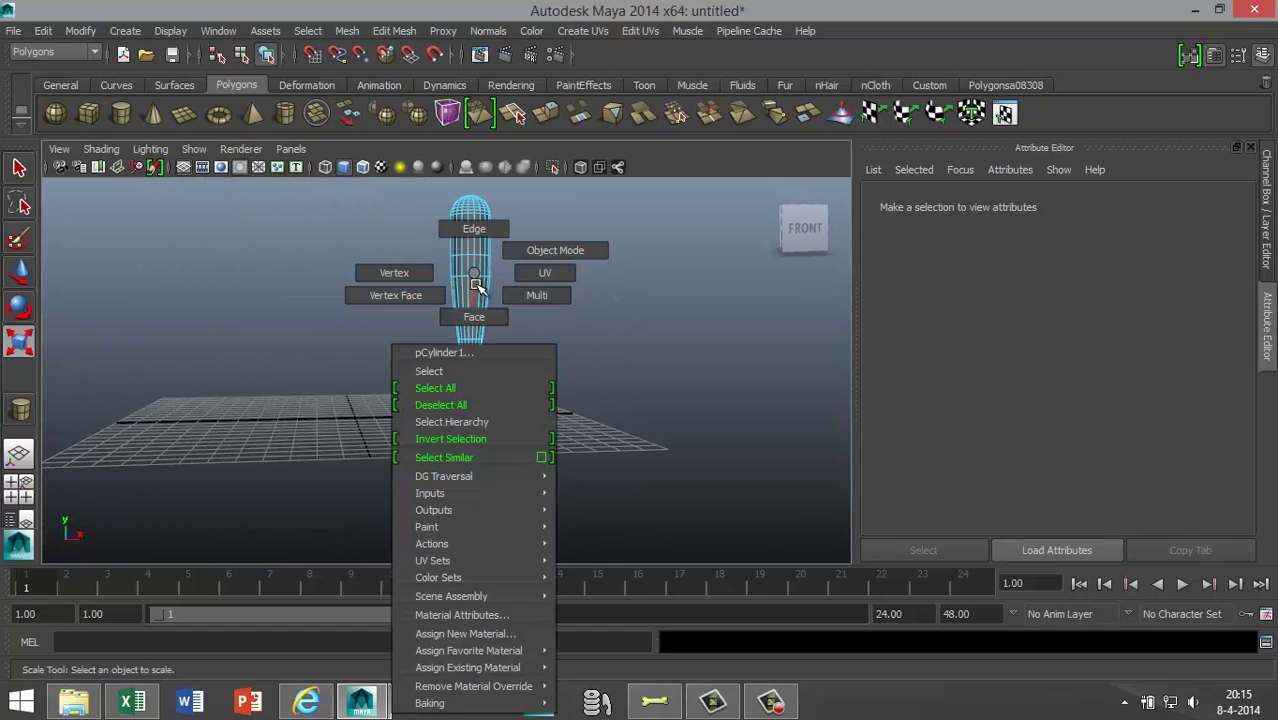
{"action": "left_click", "coordinate": [555, 250]}
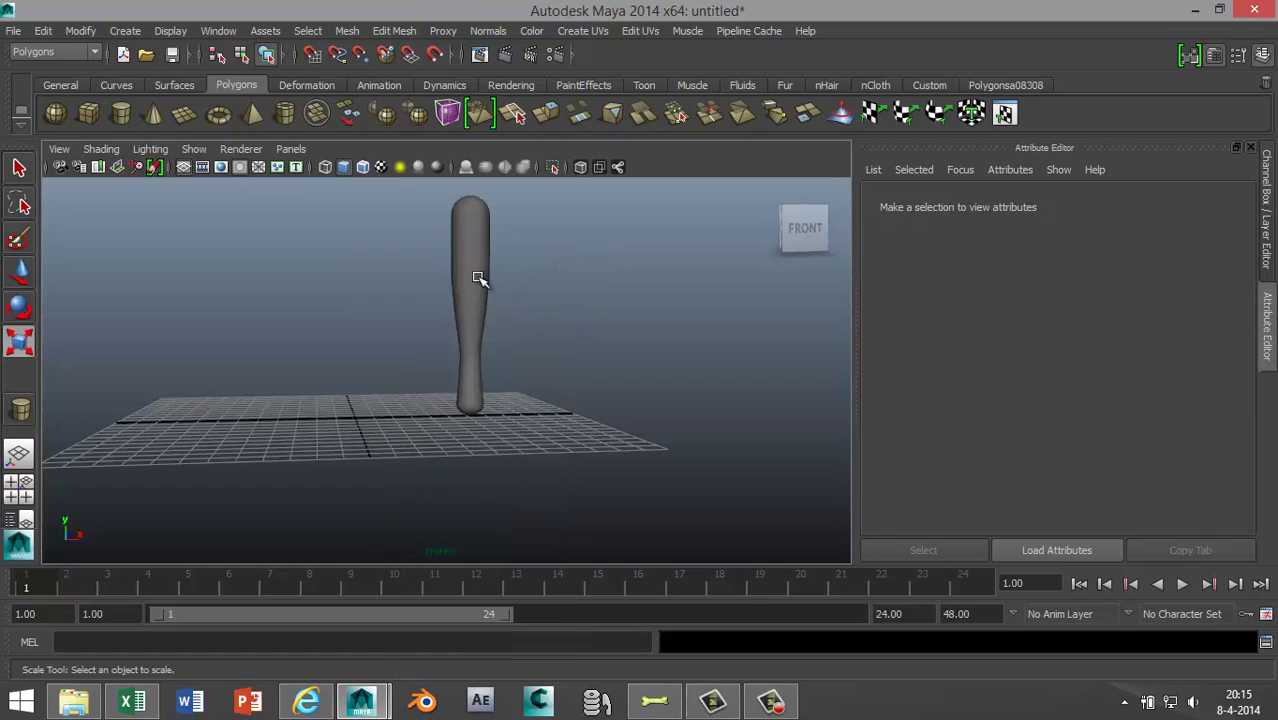
{"action": "left_click", "coordinate": [478, 278]}
{"action": "key", "text": "e"}
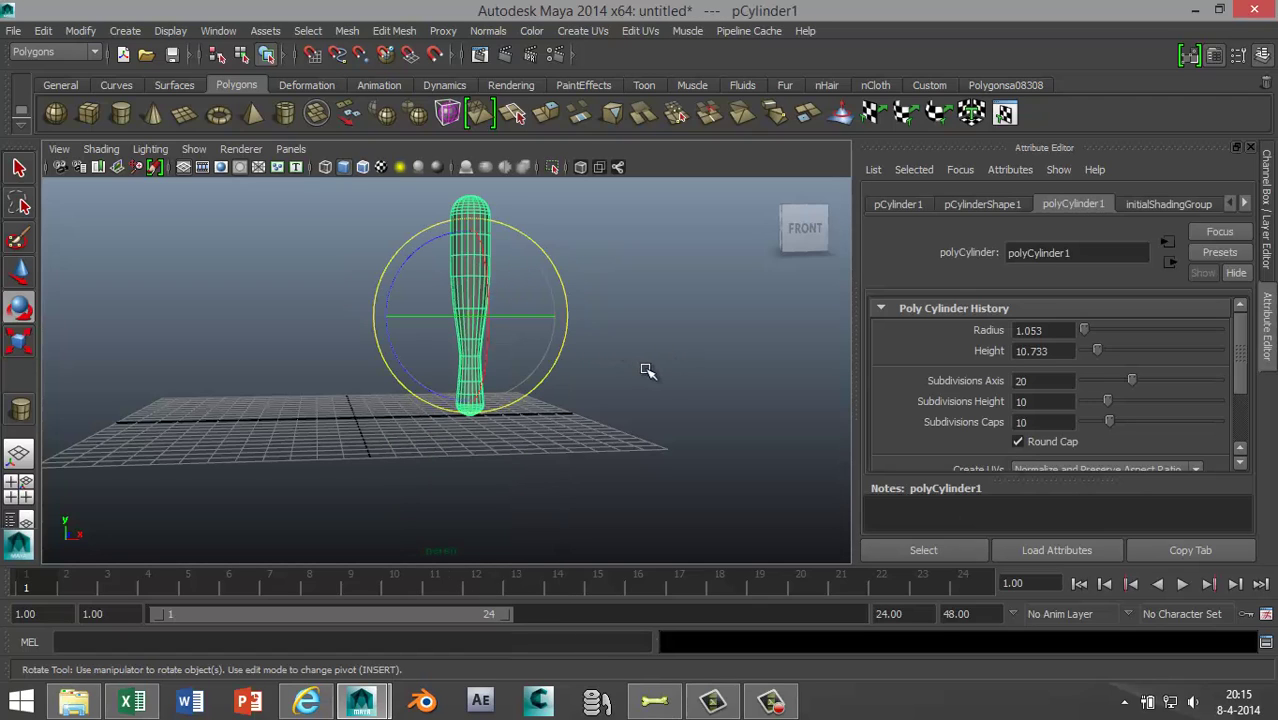
{"action": "left_click_drag", "start_coordinate": [486, 257], "coordinate": [508, 379]}
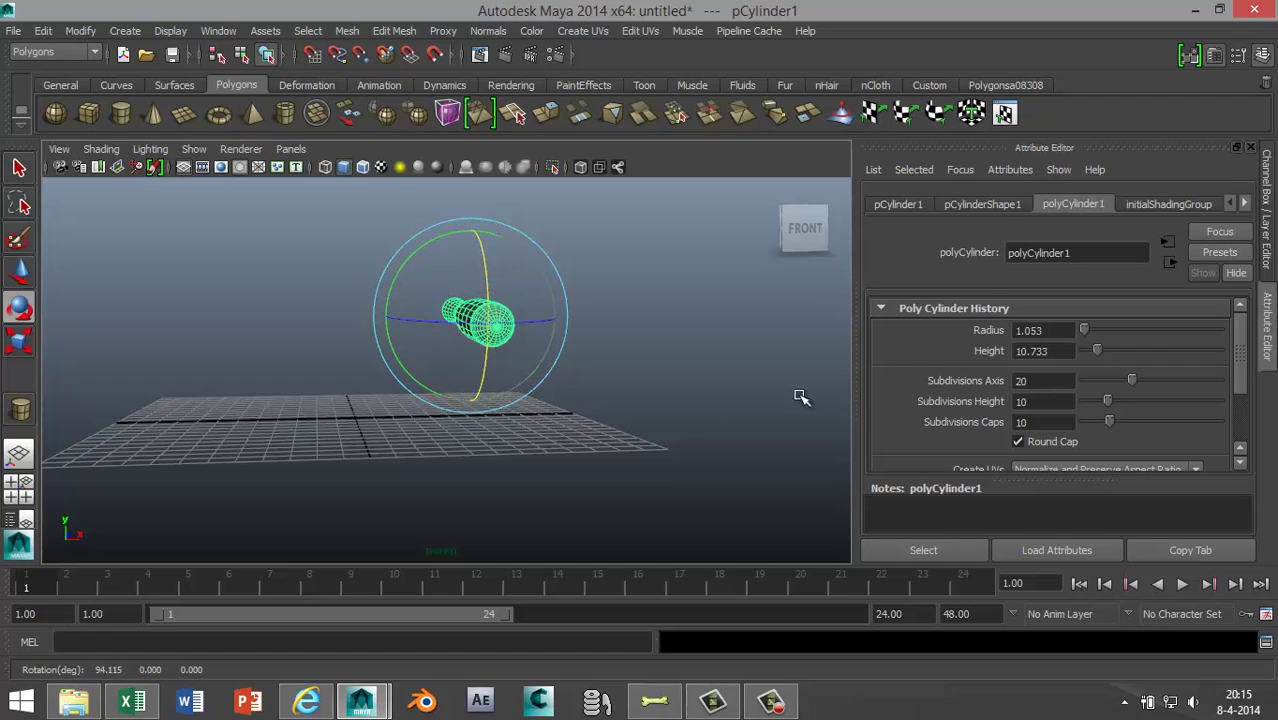
Set the bat's Rotate X to exactly 90 in the Attribute Editor
{"action": "left_click", "coordinate": [899, 205]}
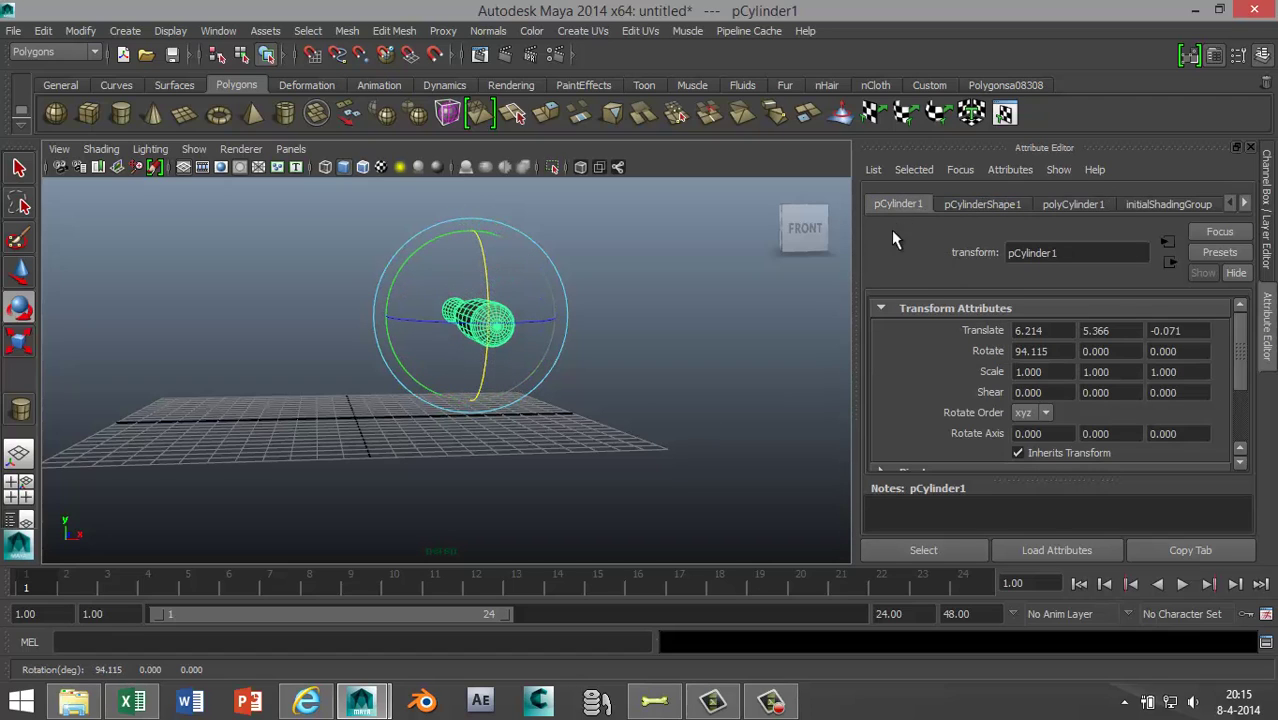
{"action": "left_click_drag", "start_coordinate": [1065, 353], "coordinate": [1002, 352]}
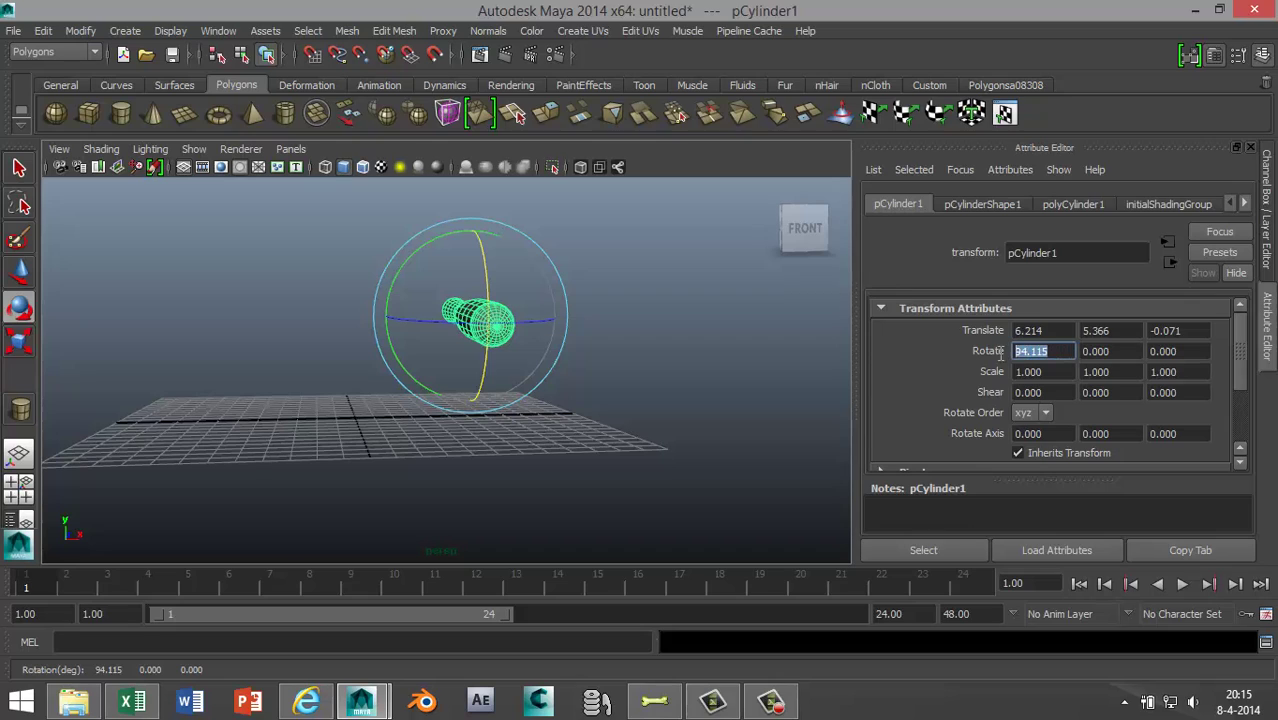
{"action": "type", "text": "90"}
{"action": "key", "text": "Return"}
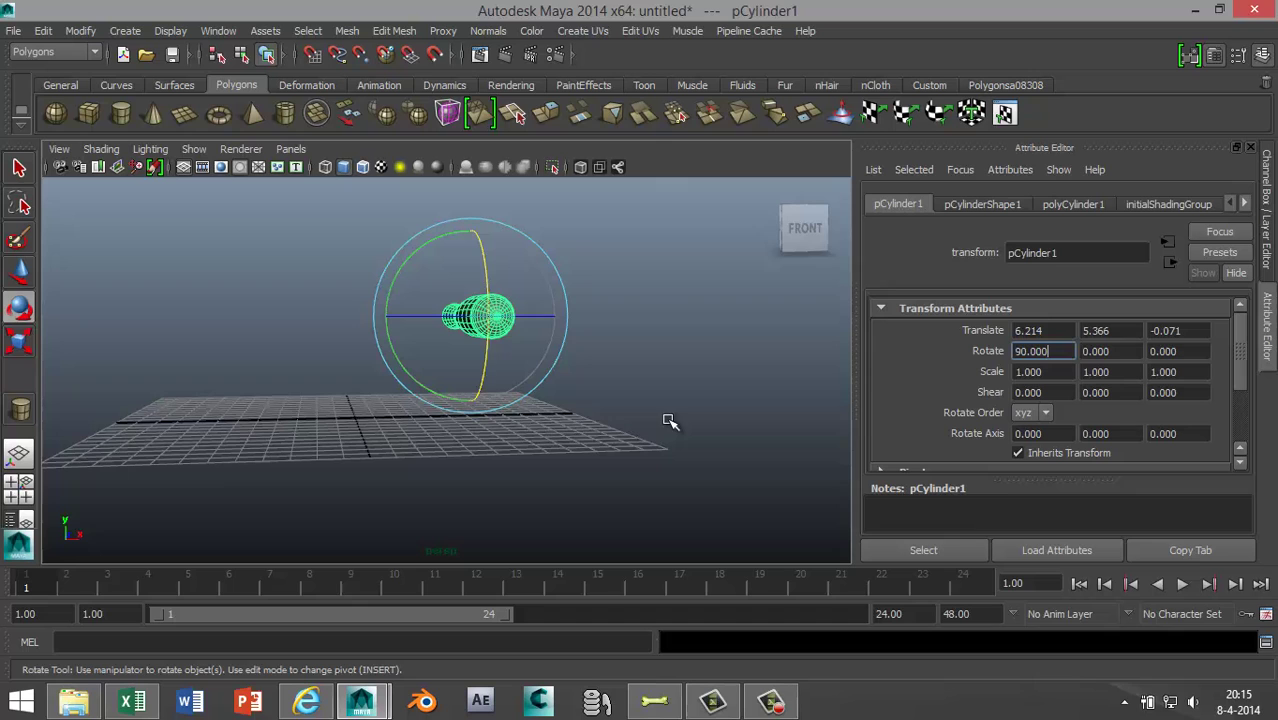
{"action": "left_click_drag", "start_coordinate": [650, 414], "coordinate": [630, 474], "text": "alt"}
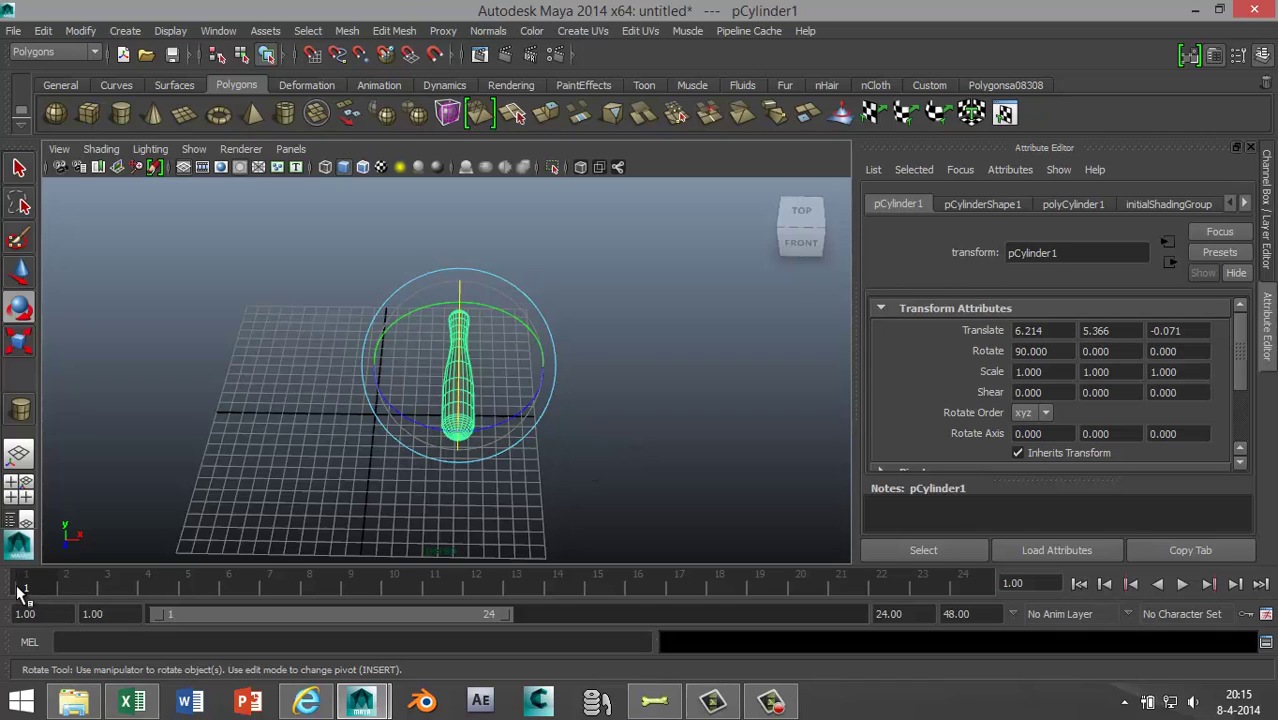
Set the playback end to 300 and playback speed to Play every frame
{"action": "left_click", "coordinate": [918, 613]}
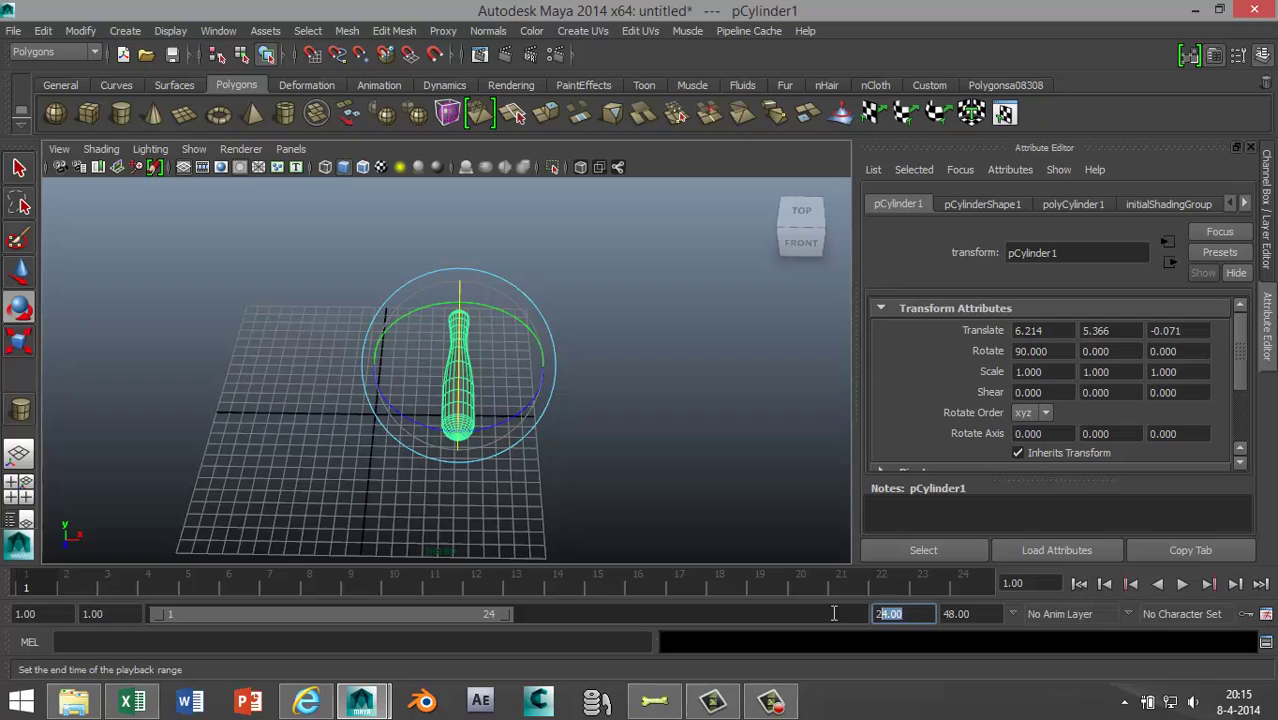
{"action": "type", "text": "300"}
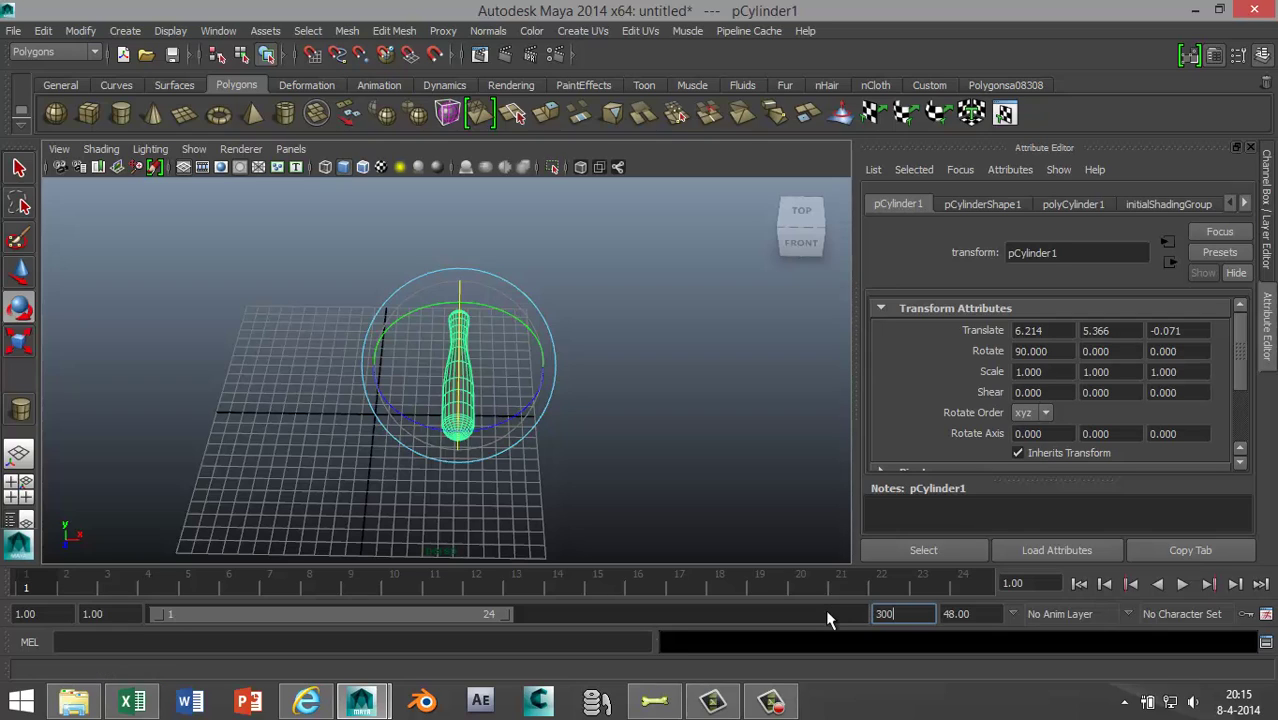
{"action": "key", "text": "Tab"}
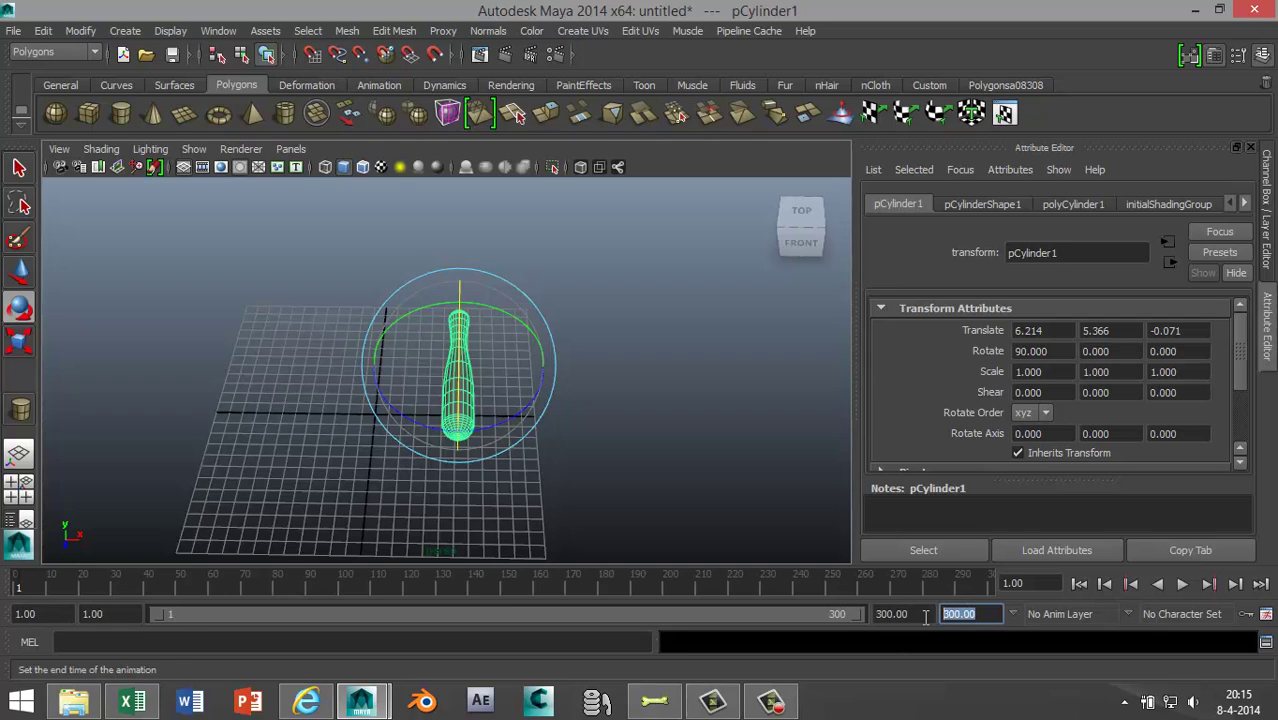
{"action": "left_click", "coordinate": [1266, 615]}
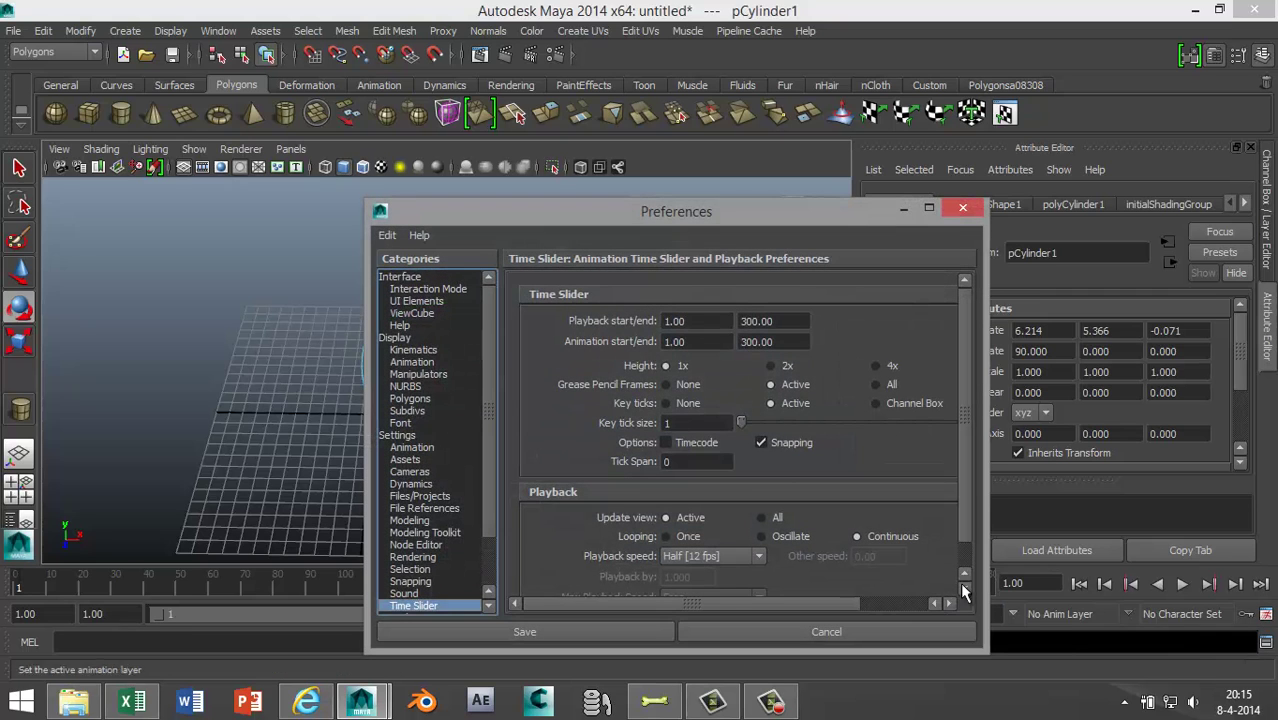
{"action": "left_click", "coordinate": [757, 556]}
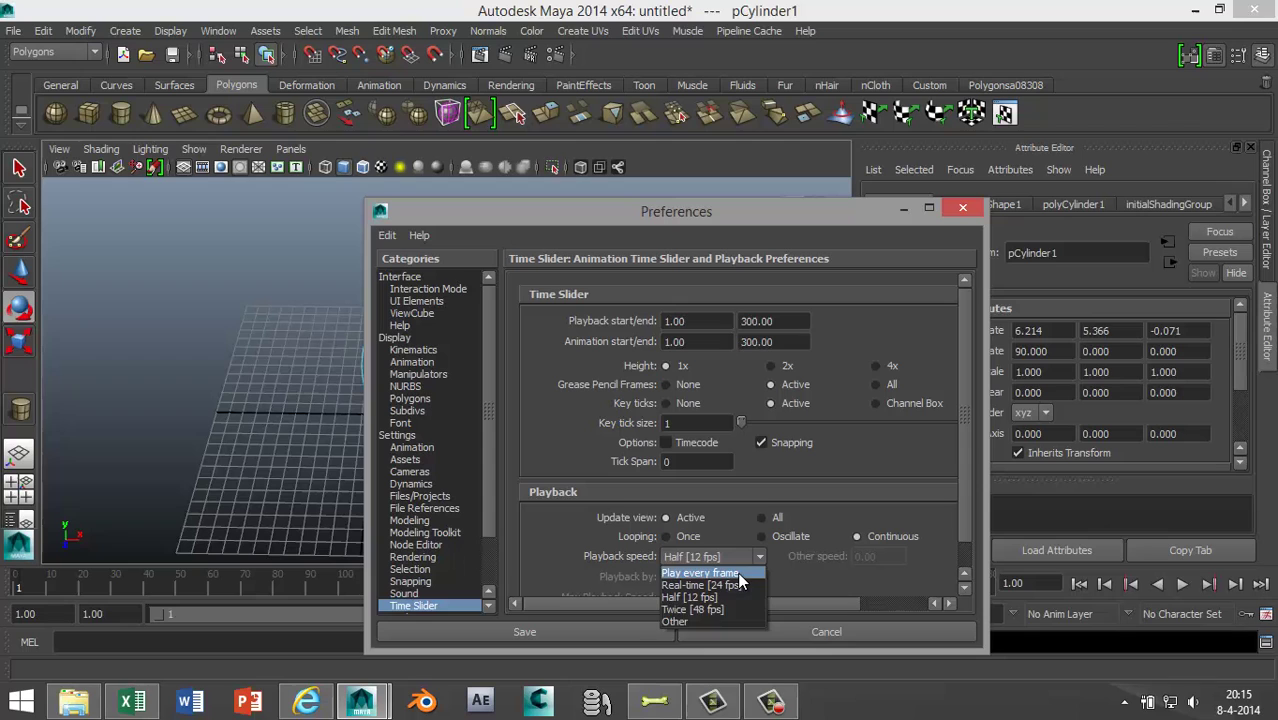
{"action": "left_click", "coordinate": [737, 572]}
{"action": "left_click", "coordinate": [605, 631]}
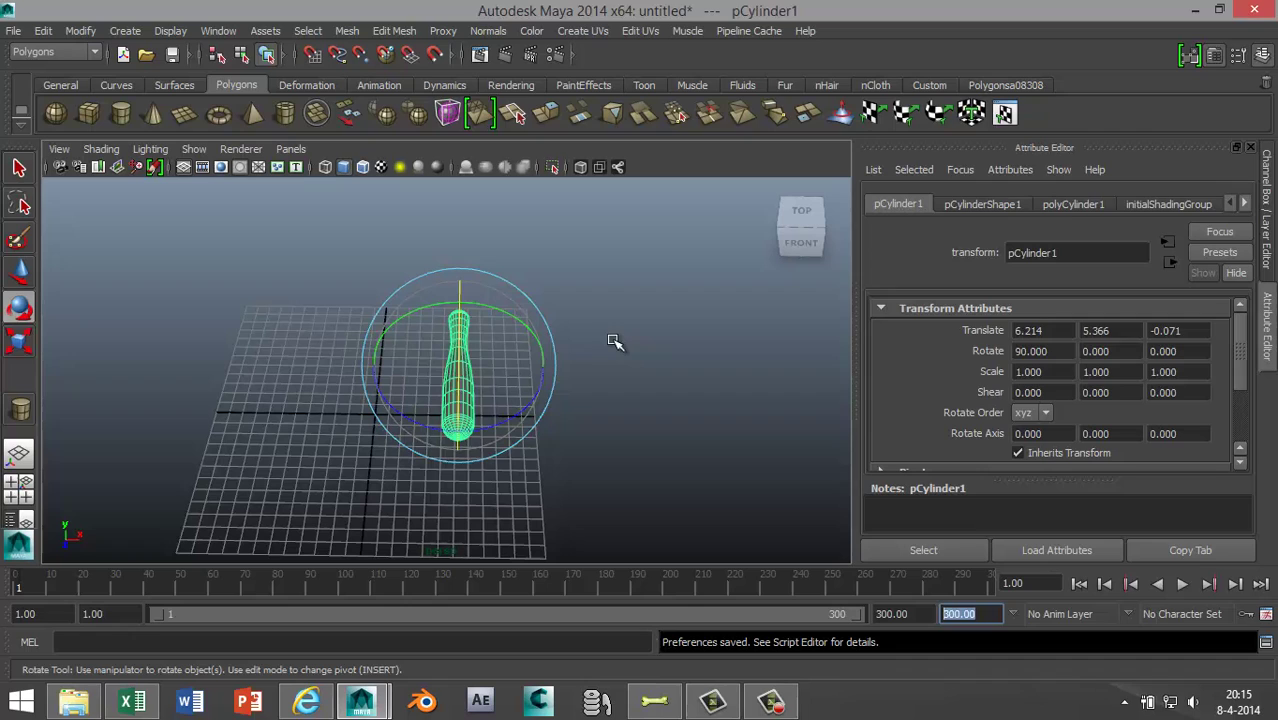
Select the bat cylinder and set a keyframe at frame 1 with S
{"action": "left_click", "coordinate": [645, 434]}
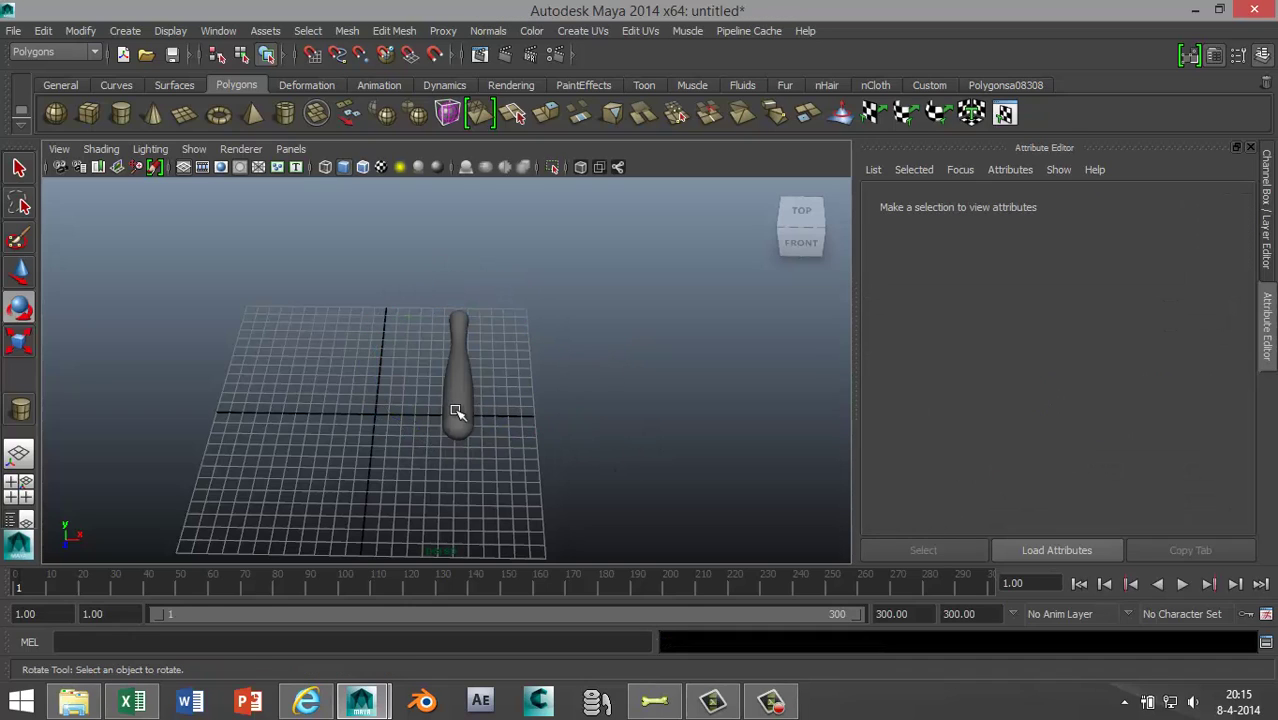
{"action": "left_click", "coordinate": [456, 412]}
{"action": "key", "text": "s"}
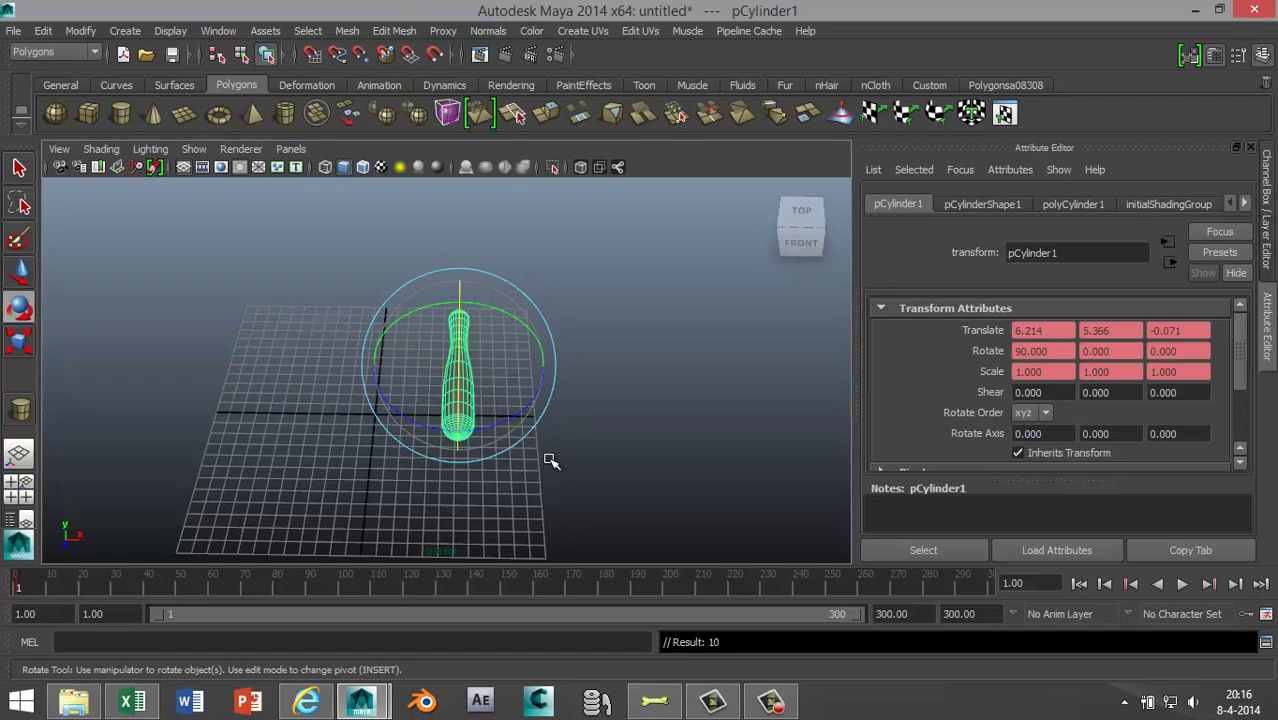
Move the bat's pivot point to its narrow handle end using Insert pivot editing
{"action": "mouse_move", "coordinate": [579, 500]}
{"action": "left_mouse_down", "text": "alt"}
{"action": "mouse_move", "coordinate": [576, 451]}
{"action": "mouse_move", "coordinate": [563, 484]}
{"action": "left_mouse_up", "text": "alt"}
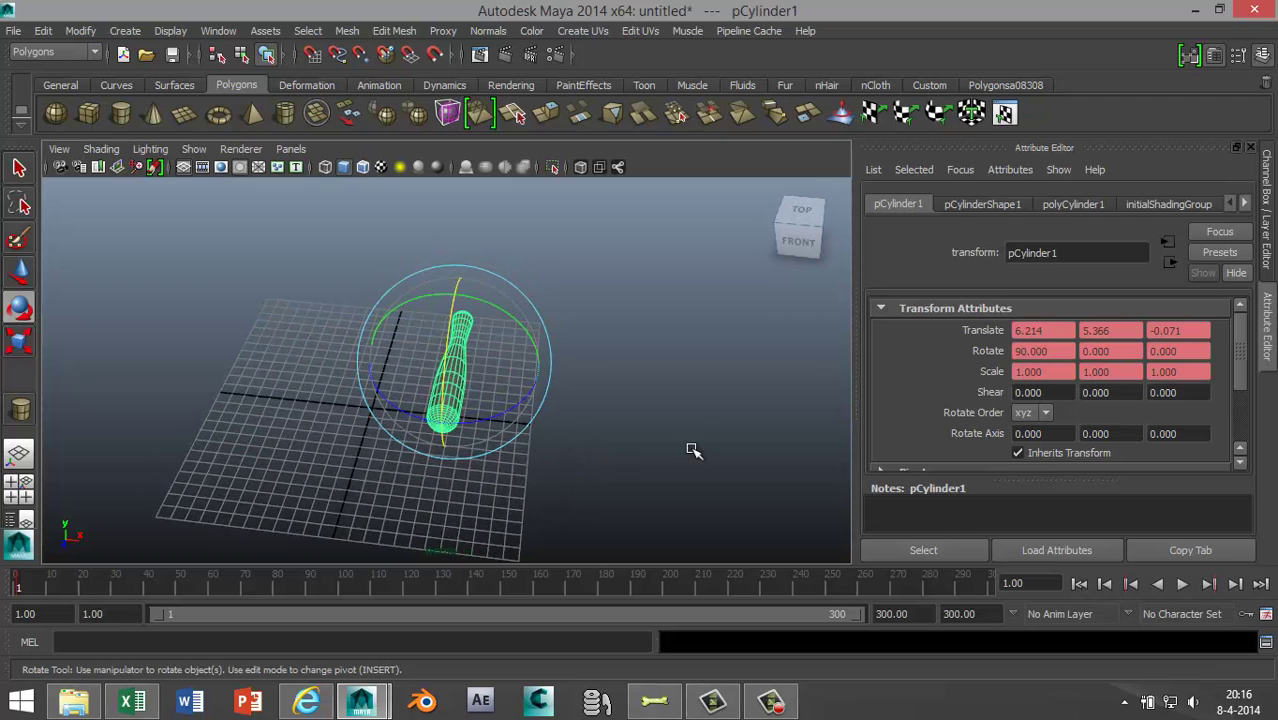
{"action": "left_click_drag", "start_coordinate": [680, 478], "coordinate": [491, 465], "text": "alt"}
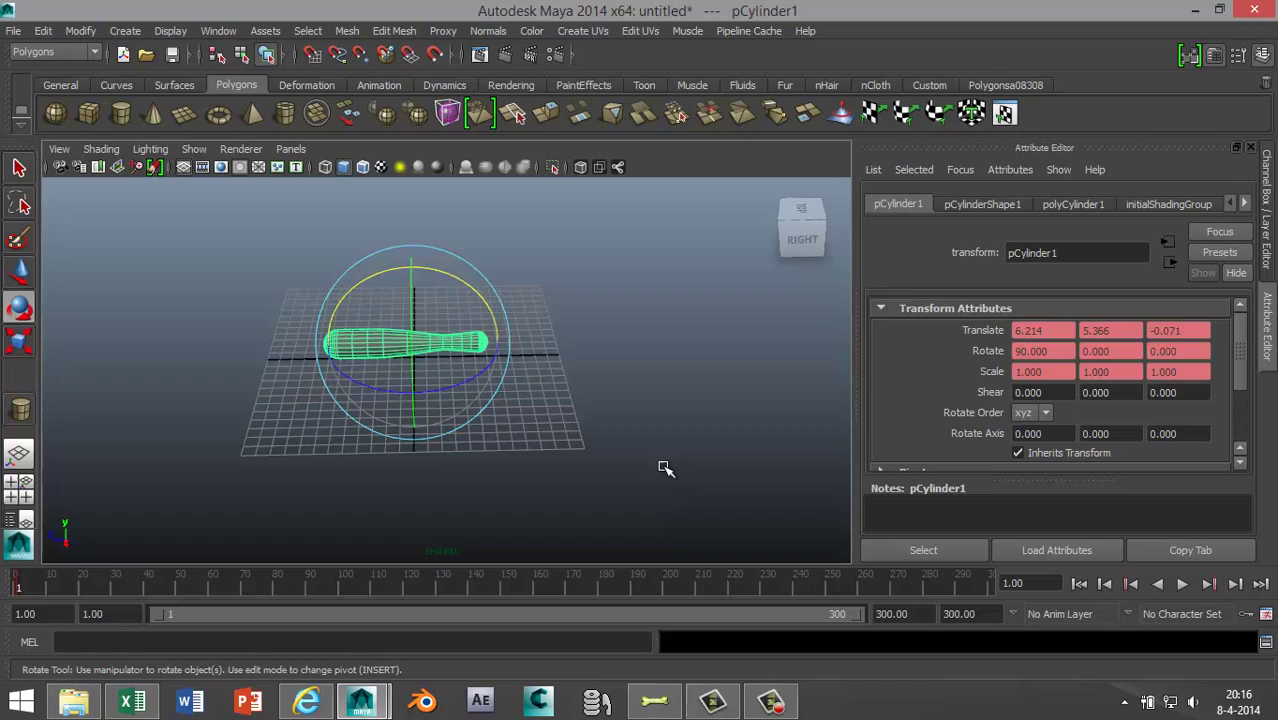
{"action": "key", "text": "Insert"}
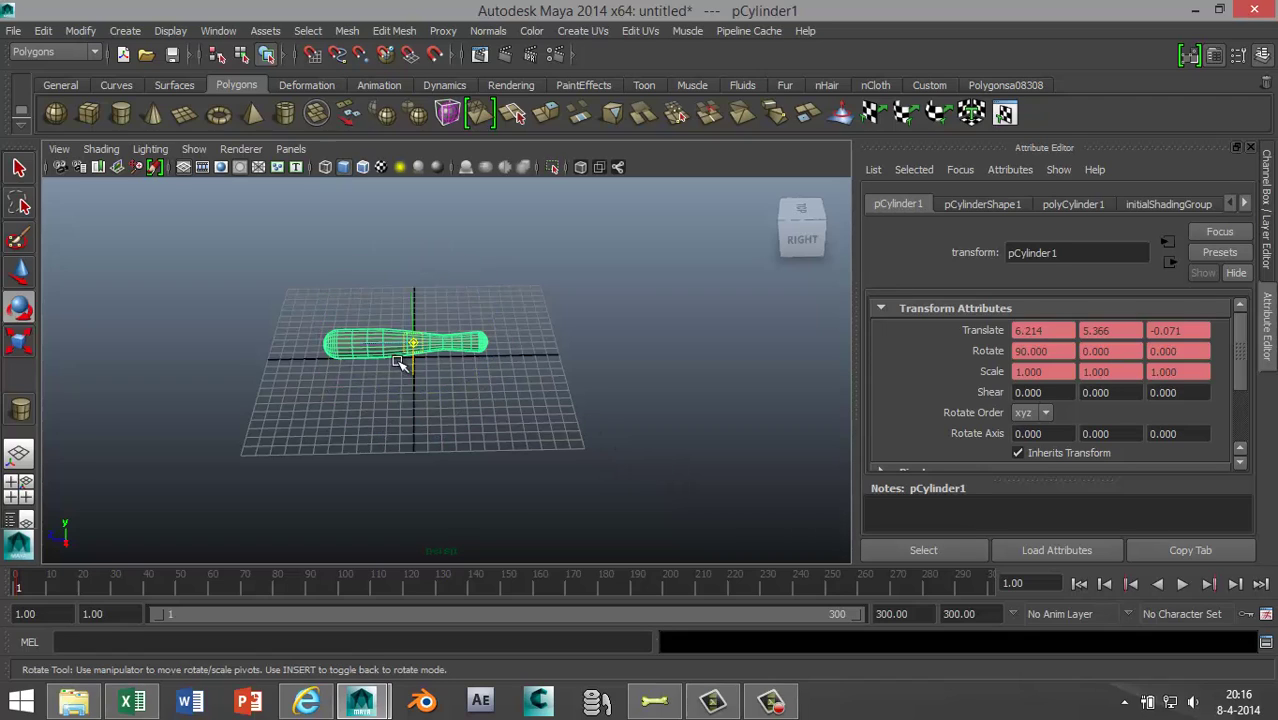
{"action": "left_click_drag", "start_coordinate": [372, 346], "coordinate": [452, 358]}
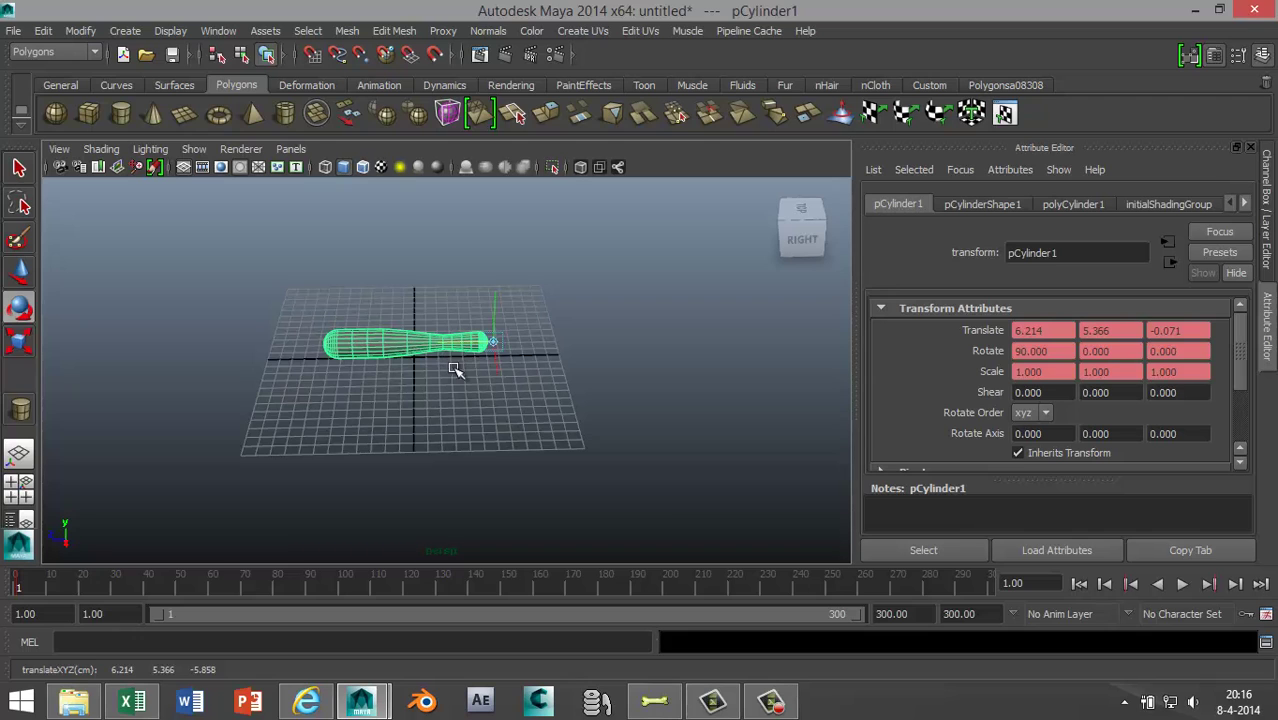
{"action": "key", "text": "w"}
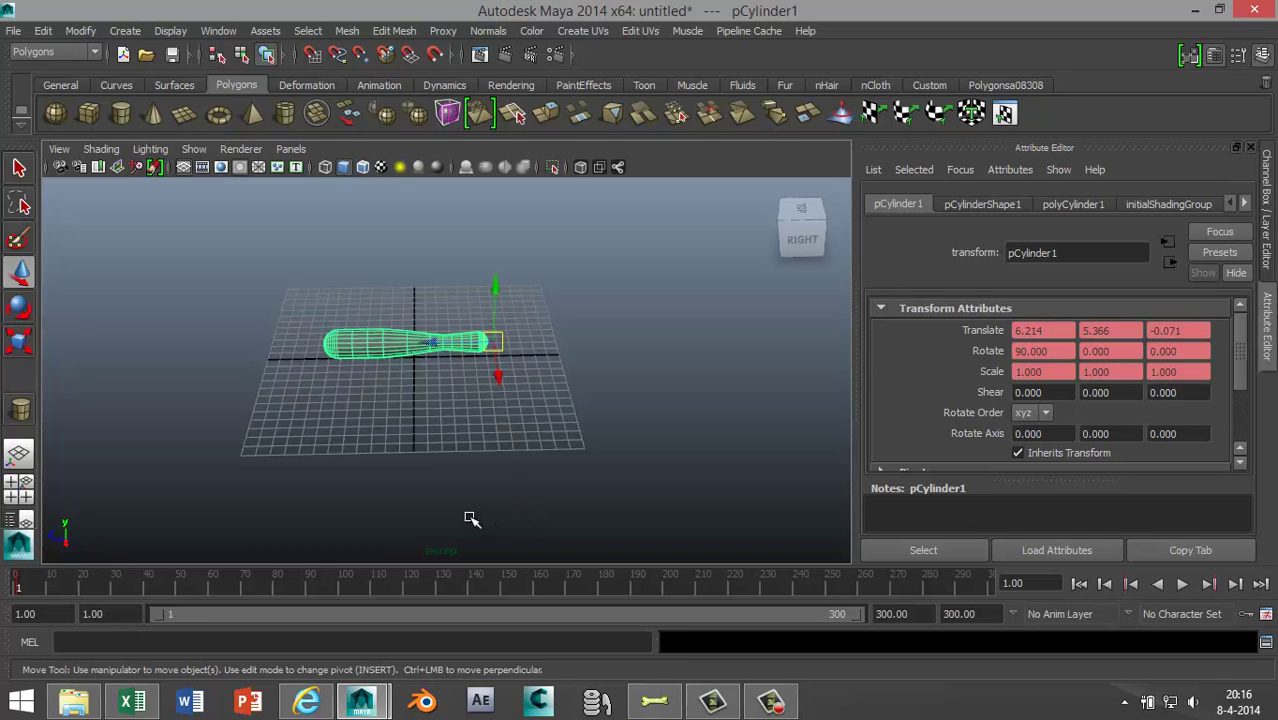
{"action": "left_click_drag", "start_coordinate": [397, 485], "coordinate": [607, 458], "text": "alt"}
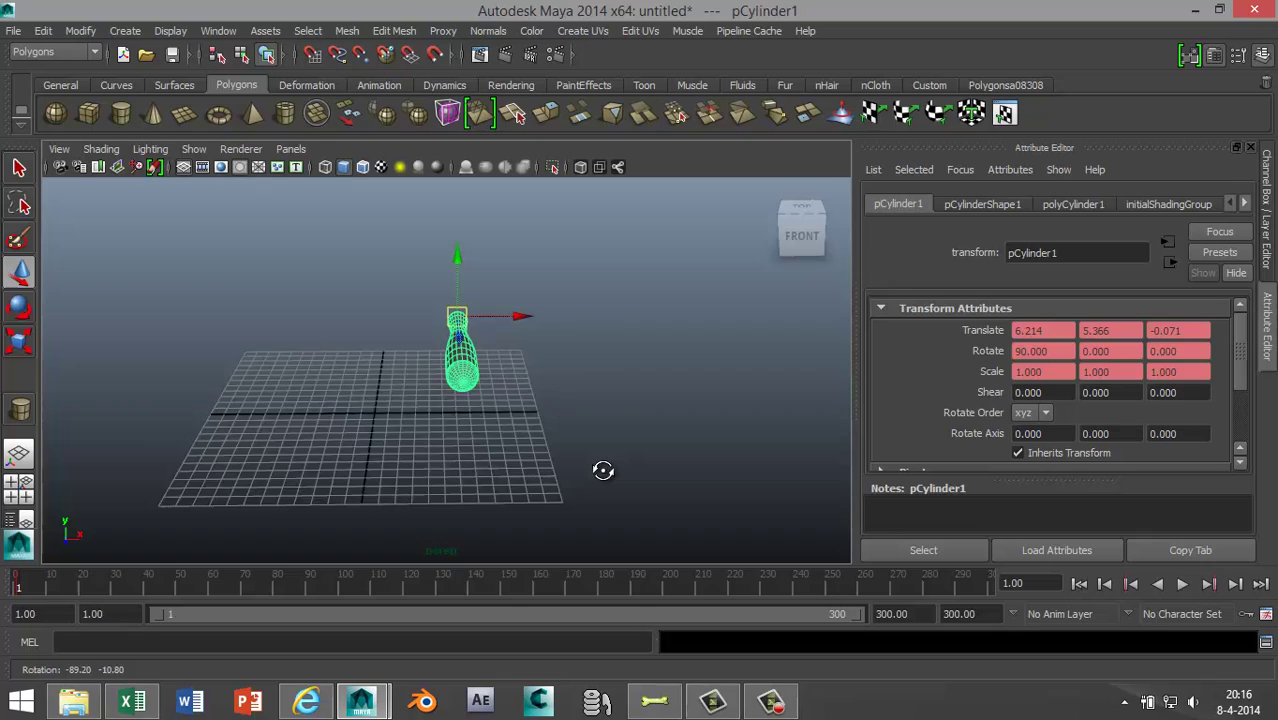
{"action": "left_click_drag", "start_coordinate": [603, 470], "coordinate": [590, 483], "text": "alt"}
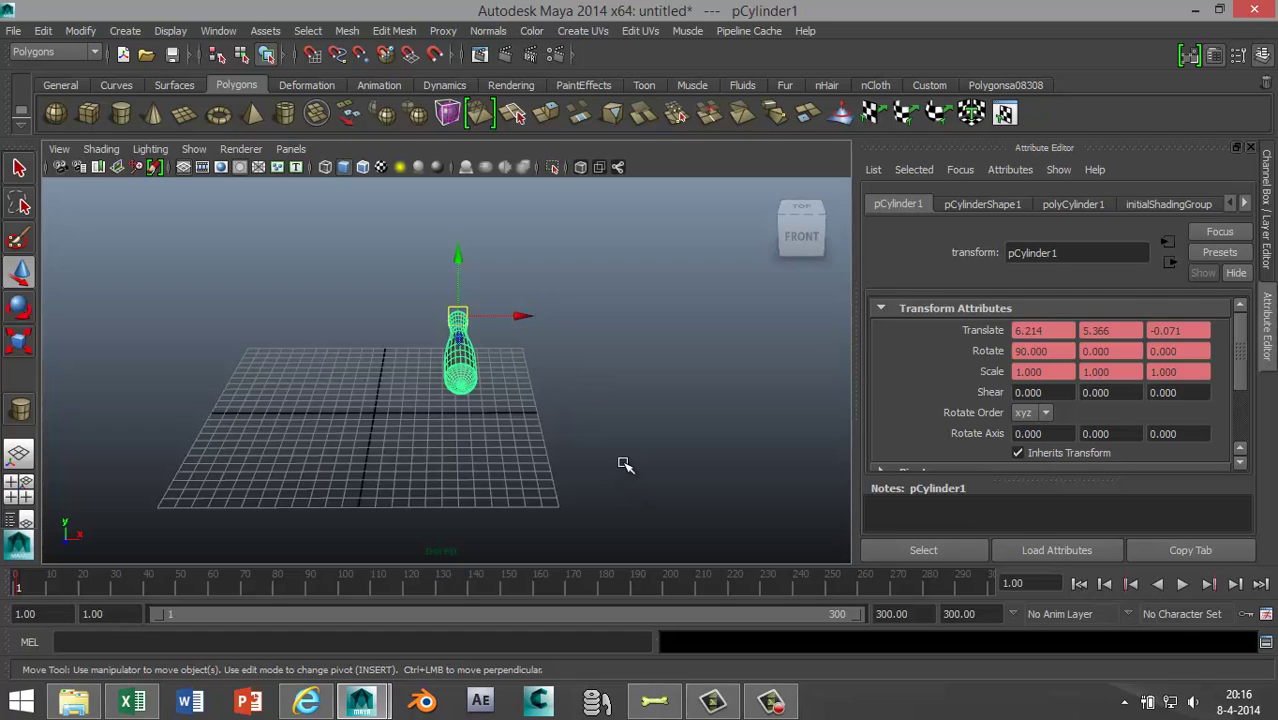
At frame 50, rotate the bat back to a wind-up pose of 78.791, 71.029, 0
{"action": "left_click", "coordinate": [174, 584]}
{"action": "key", "text": "e"}
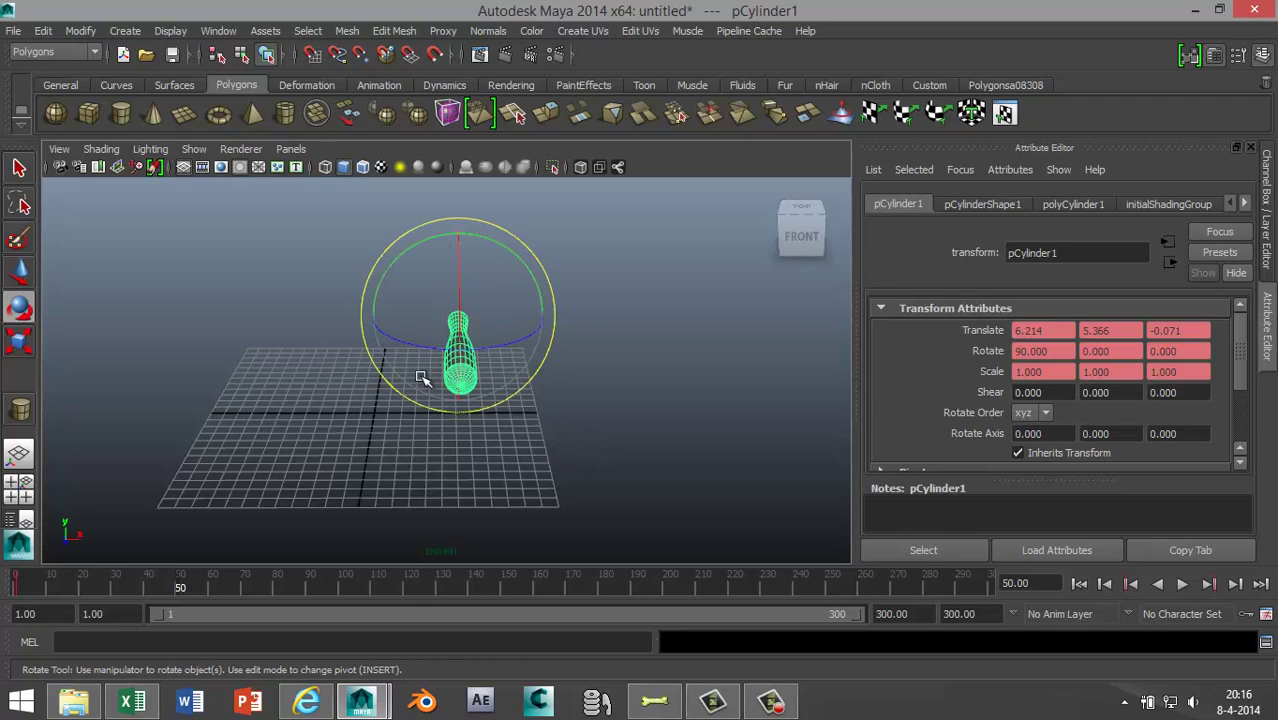
{"action": "left_click_drag", "start_coordinate": [399, 345], "coordinate": [536, 289]}
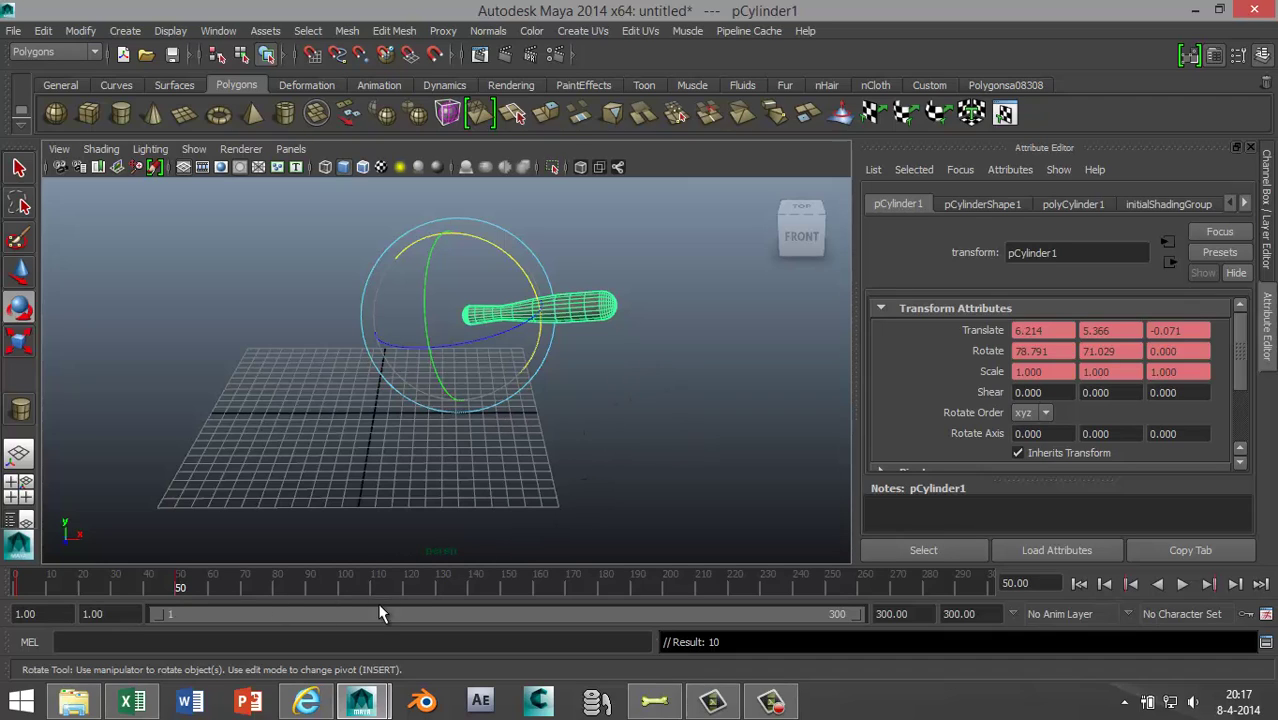
At frame 100, rotate the bat through to 77.960, -17.386, 10.481 for the follow-through
{"action": "left_click", "coordinate": [340, 590]}
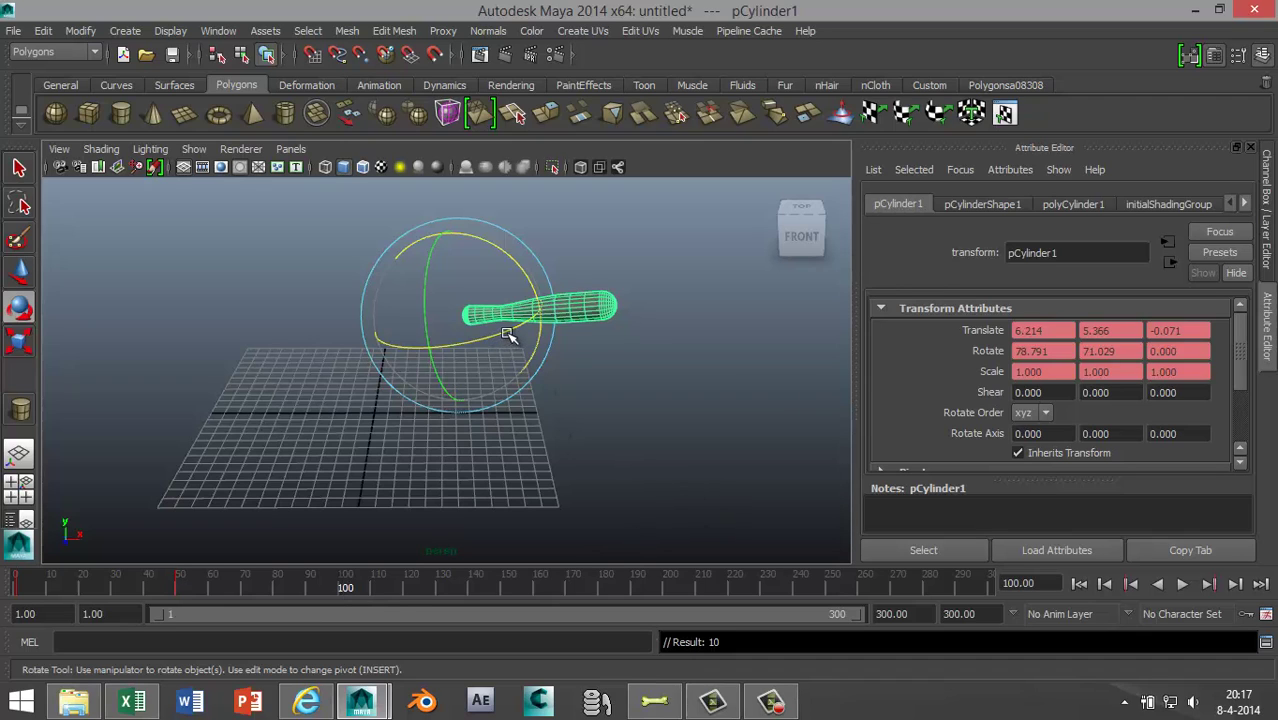
{"action": "left_click_drag", "start_coordinate": [508, 336], "coordinate": [394, 368]}
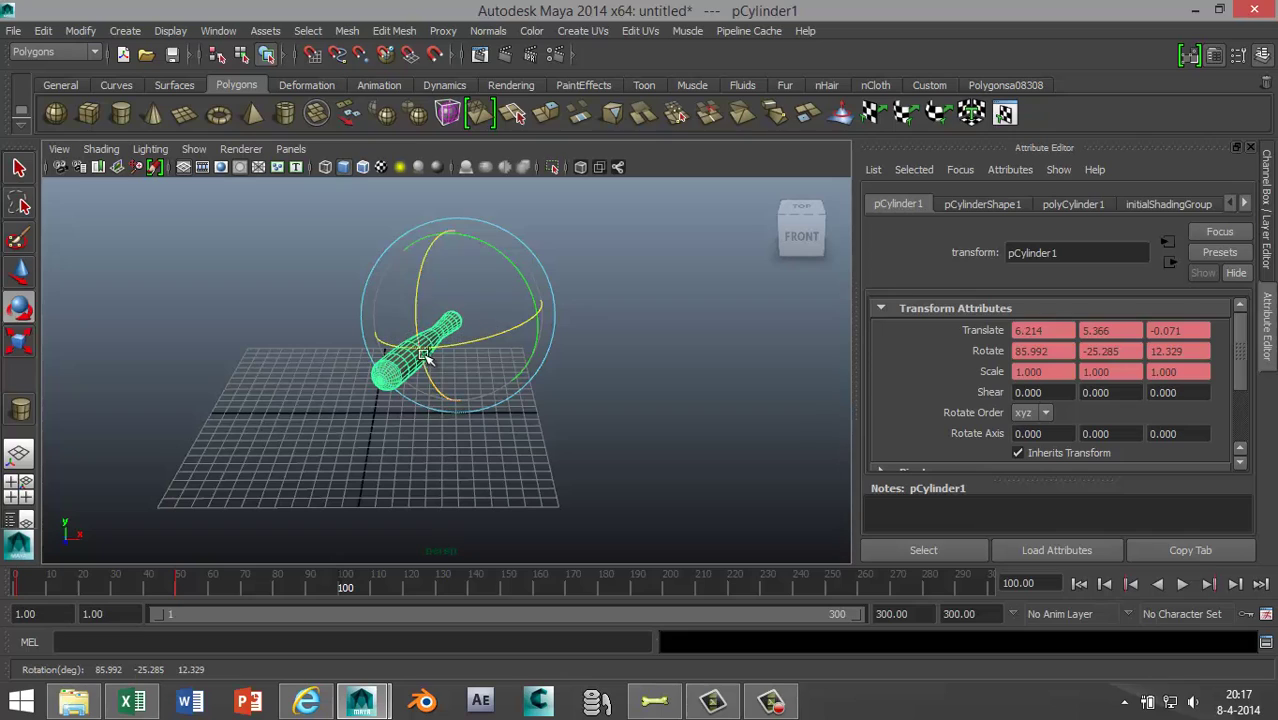
{"action": "left_click_drag", "start_coordinate": [415, 326], "coordinate": [414, 315]}
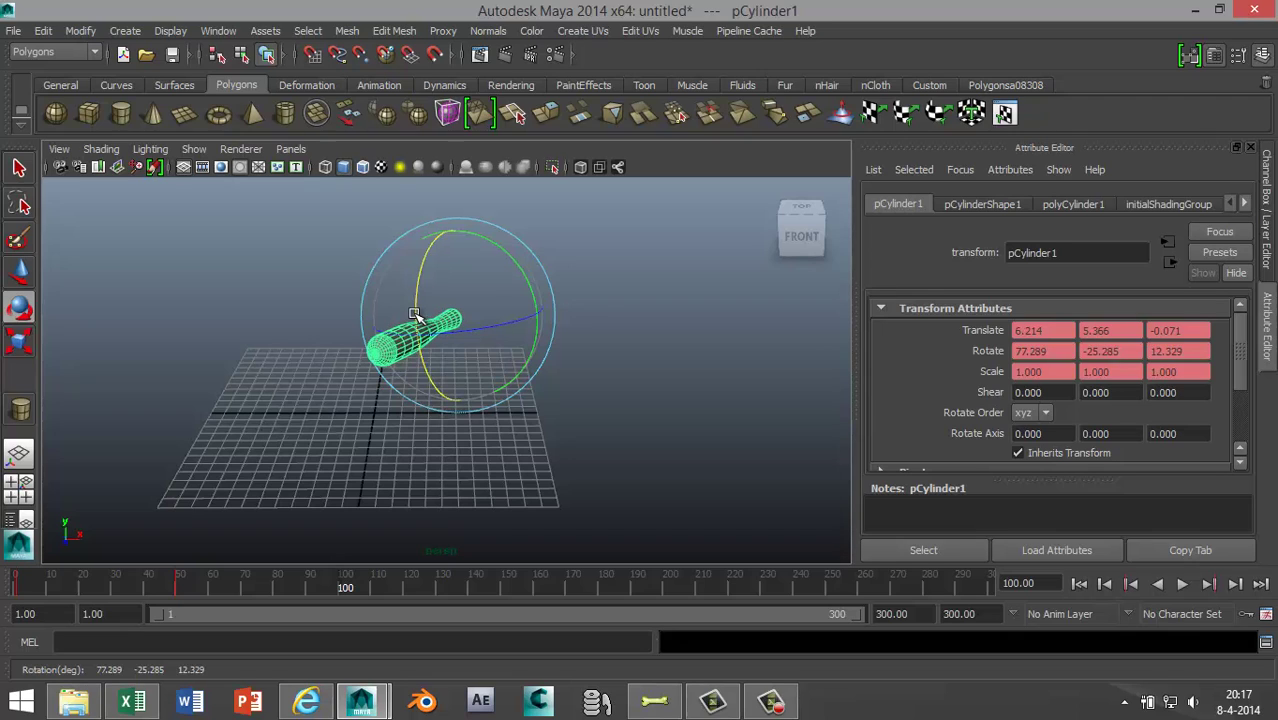
{"action": "left_click_drag", "start_coordinate": [436, 330], "coordinate": [454, 338]}
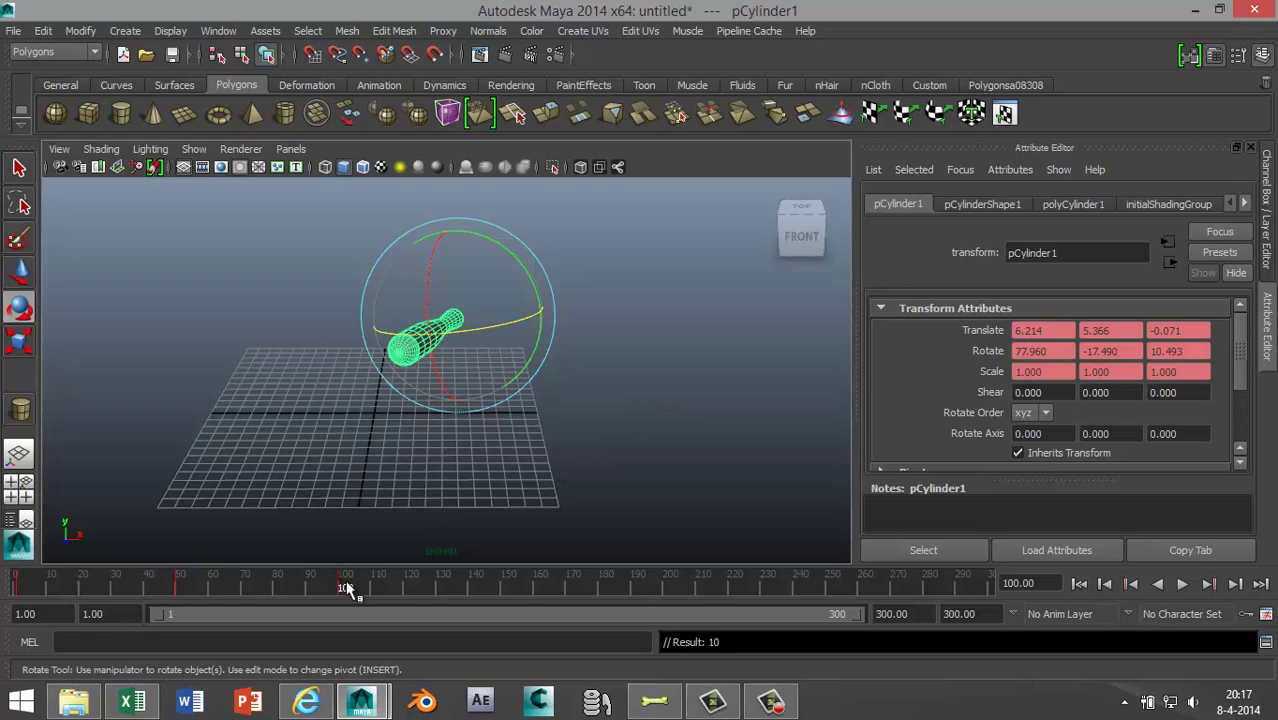
Rewind to the start, play the animation, and scrub through the swing
{"action": "left_click_drag", "start_coordinate": [343, 587], "coordinate": [28, 585]}
{"action": "key", "text": "alt+v"}
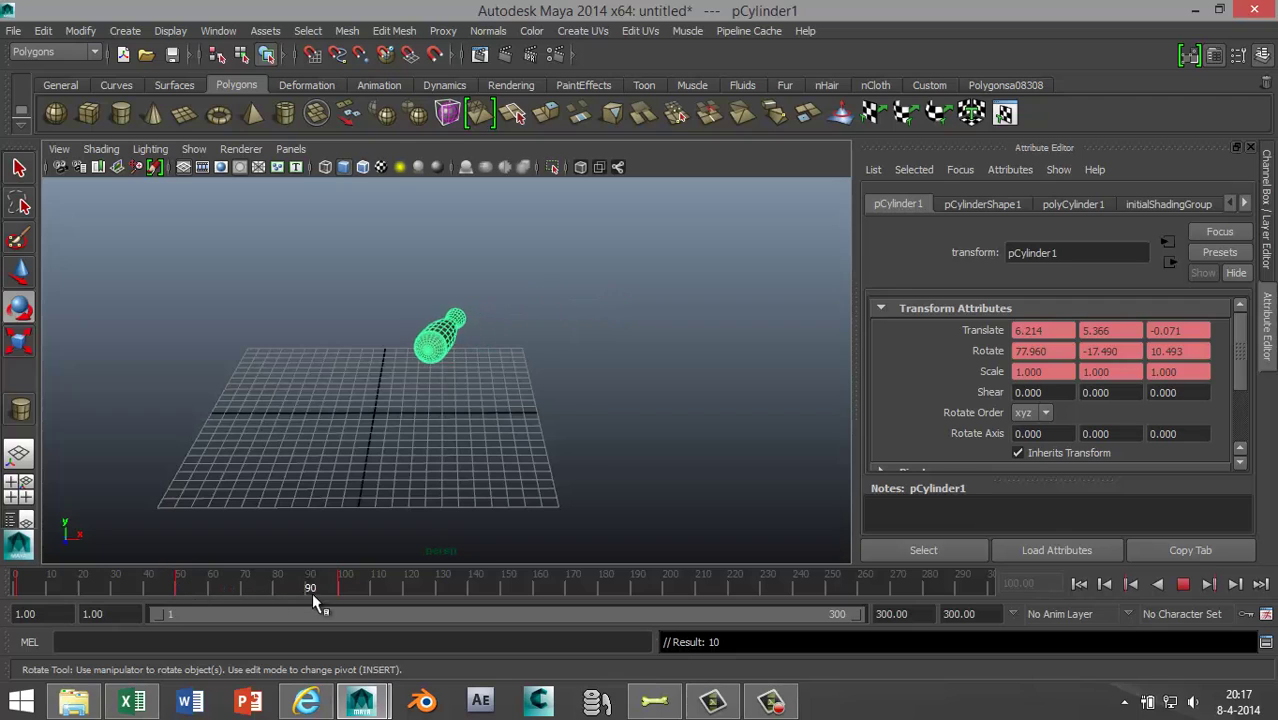
{"action": "mouse_move", "coordinate": [288, 598]}
{"action": "left_mouse_down"}
{"action": "mouse_move", "coordinate": [105, 589]}
{"action": "mouse_move", "coordinate": [350, 594]}
{"action": "mouse_move", "coordinate": [4, 590]}
{"action": "mouse_move", "coordinate": [365, 597]}
{"action": "mouse_move", "coordinate": [335, 589]}
{"action": "left_mouse_up"}
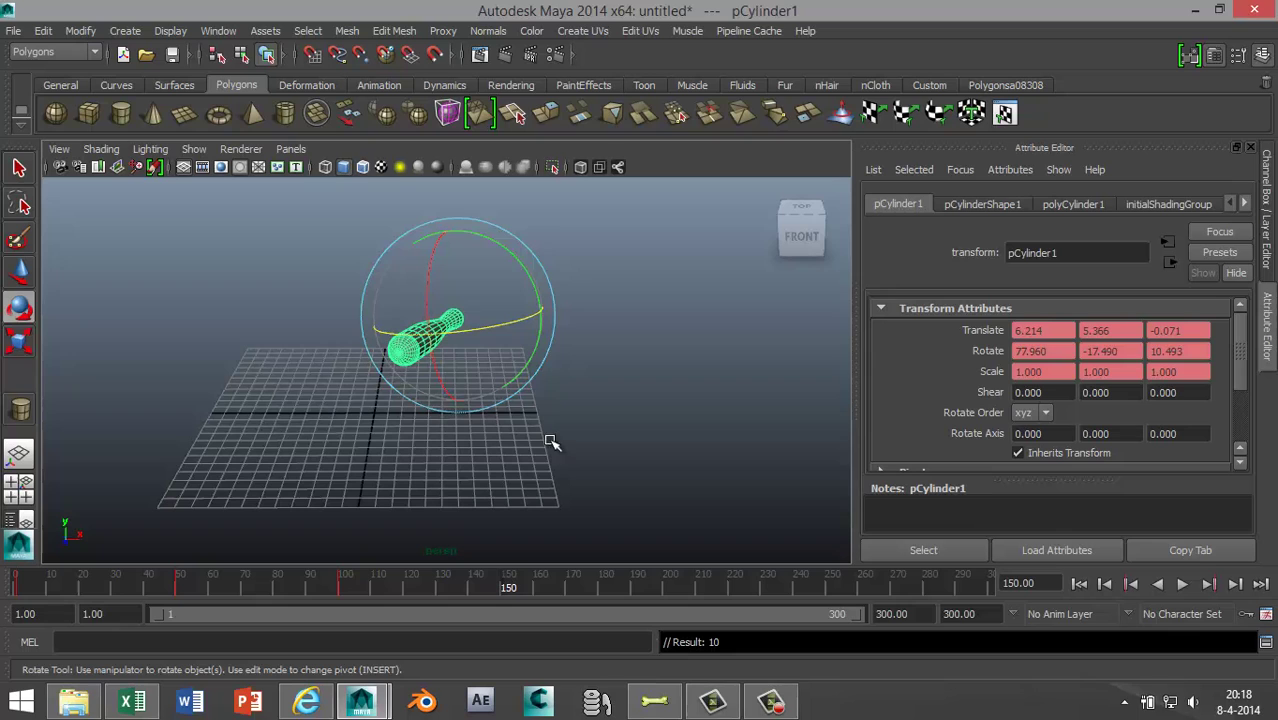
Rotate the bat to -95.541, -34.240, 178.884 at frame 150 and scrub back to frame 1
{"action": "left_click_drag", "start_coordinate": [524, 324], "coordinate": [368, 347]}
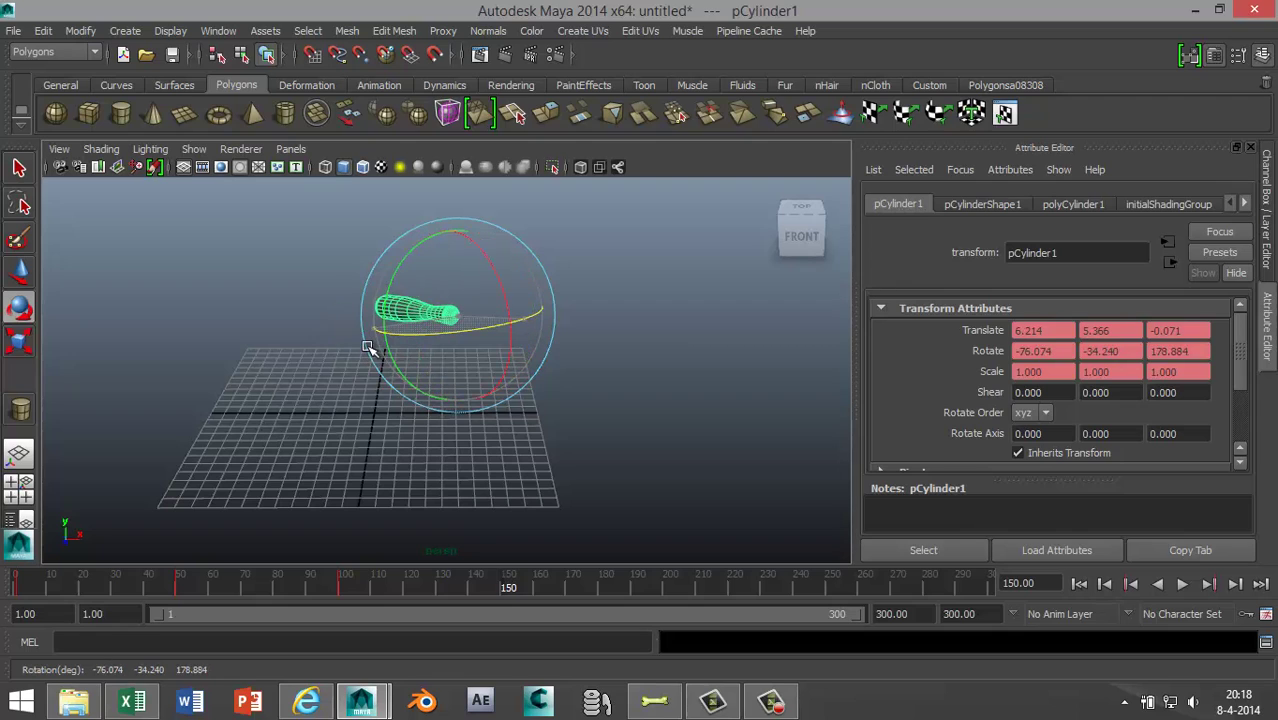
{"action": "left_click_drag", "start_coordinate": [483, 256], "coordinate": [500, 283]}
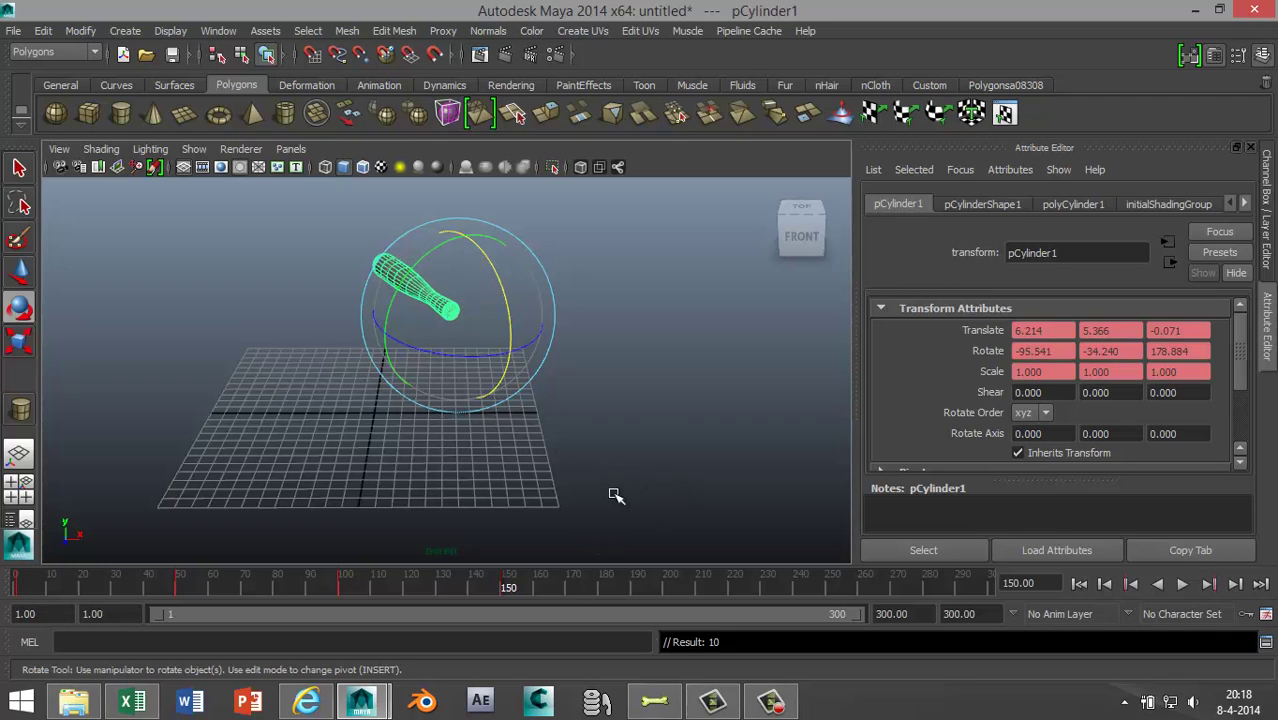
{"action": "mouse_move", "coordinate": [508, 590]}
{"action": "left_mouse_down"}
{"action": "mouse_move", "coordinate": [5, 586]}
{"action": "mouse_move", "coordinate": [545, 597]}
{"action": "mouse_move", "coordinate": [5, 590]}
{"action": "left_mouse_up"}
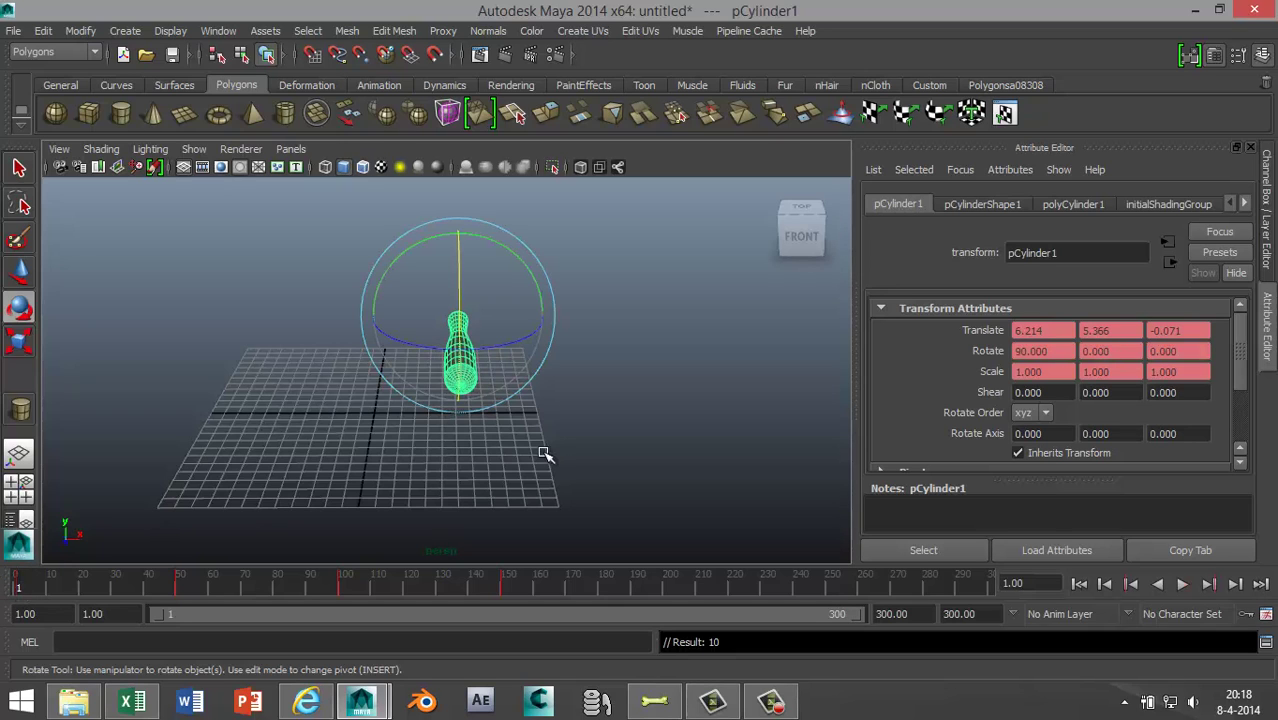
{"action": "mouse_move", "coordinate": [561, 472]}
{"action": "left_mouse_down", "text": "alt"}
{"action": "mouse_move", "coordinate": [585, 448]}
{"action": "mouse_move", "coordinate": [565, 465]}
{"action": "mouse_move", "coordinate": [568, 483]}
{"action": "left_mouse_up", "text": "alt"}
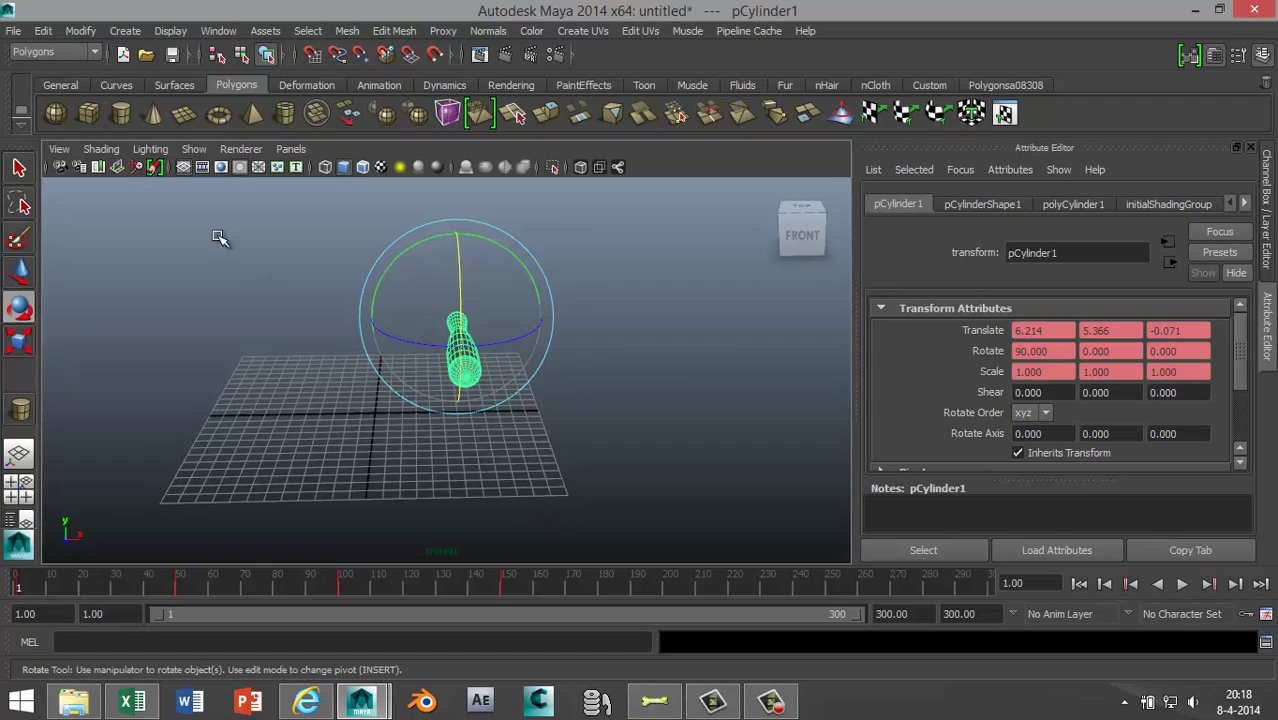
Drag out a small polygon sphere and, in the Front view, raise it to Y 5.562 beside the bat
{"action": "left_click", "coordinate": [55, 116]}
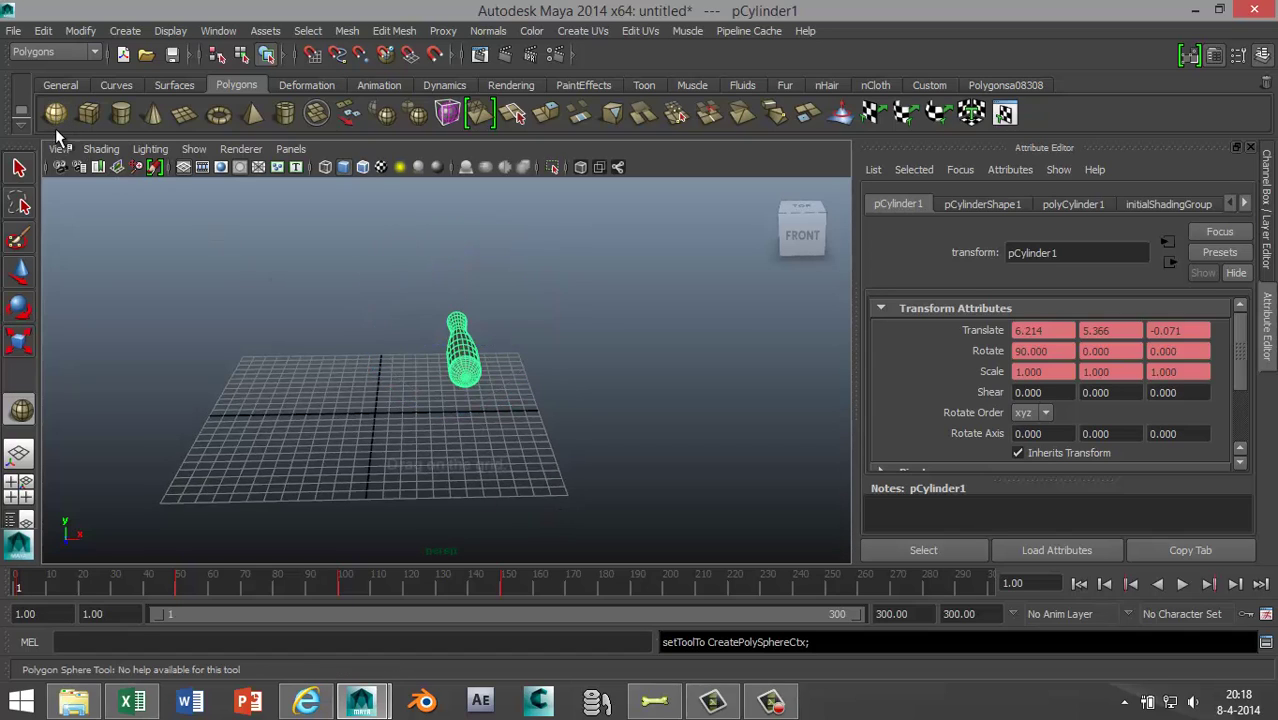
{"action": "left_click_drag", "start_coordinate": [296, 445], "coordinate": [305, 452]}
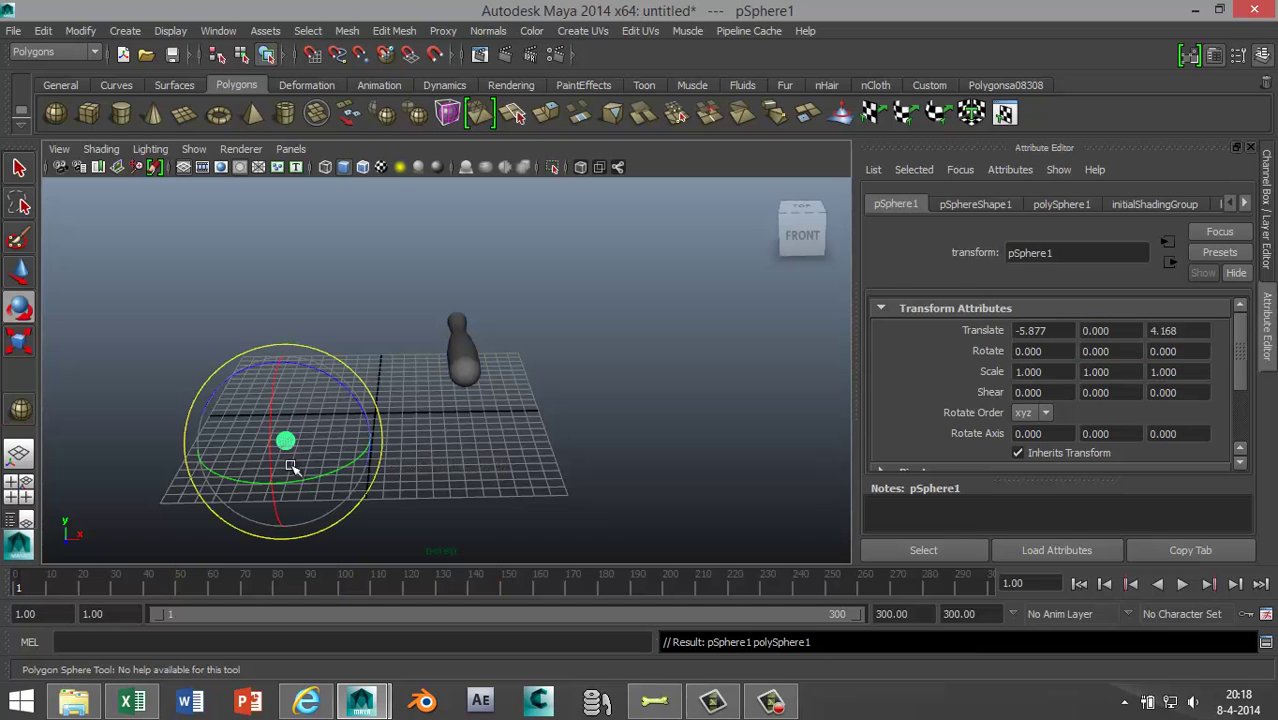
{"action": "left_click", "coordinate": [24, 499]}
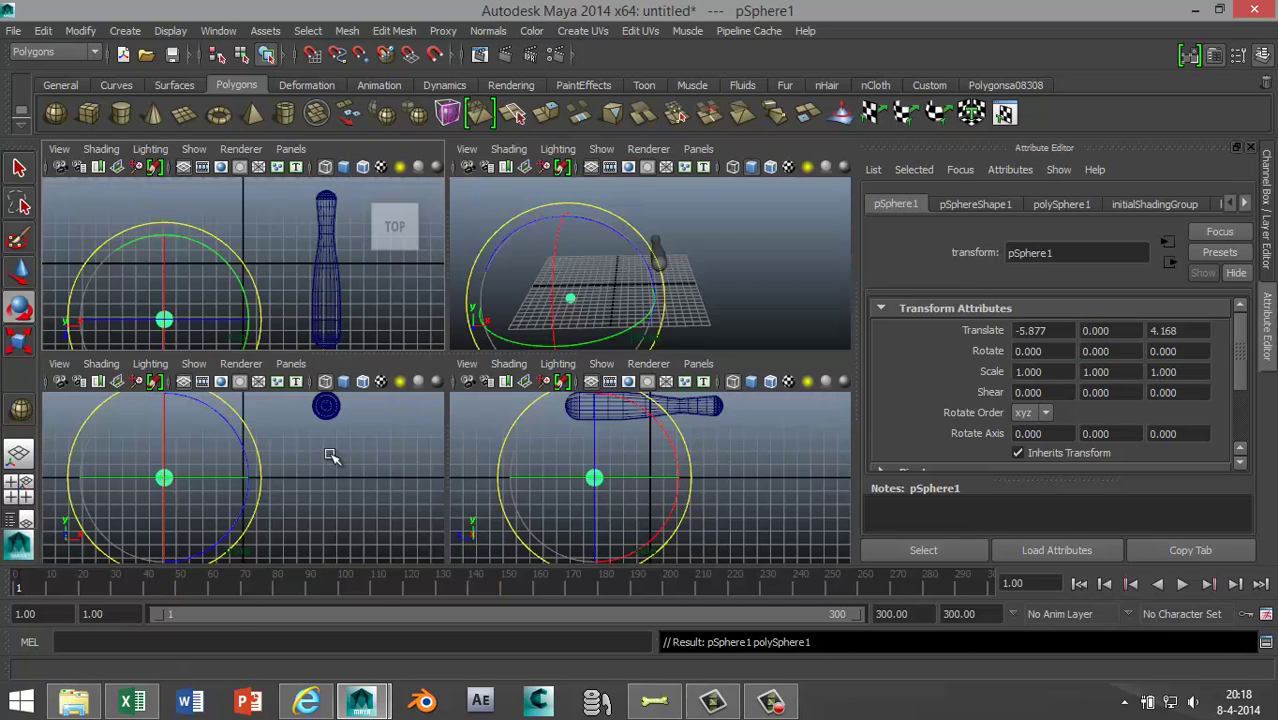
{"action": "key", "text": "space"}
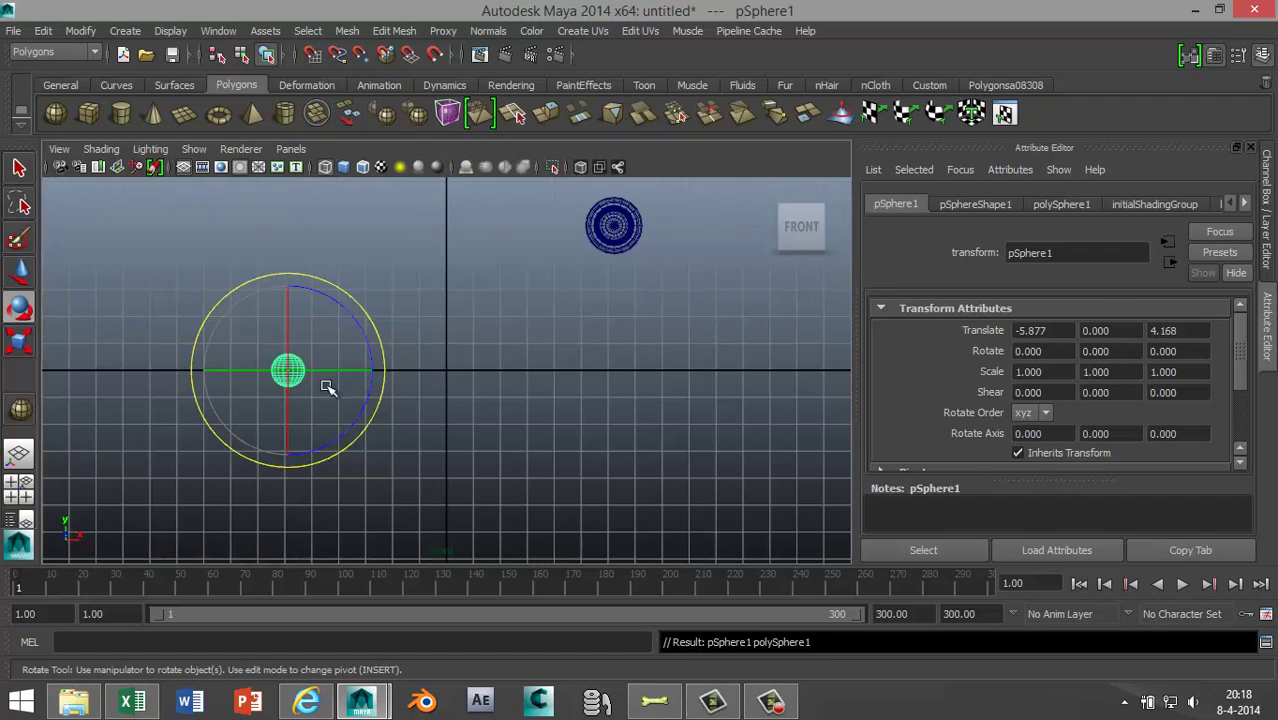
{"action": "key", "text": "w"}
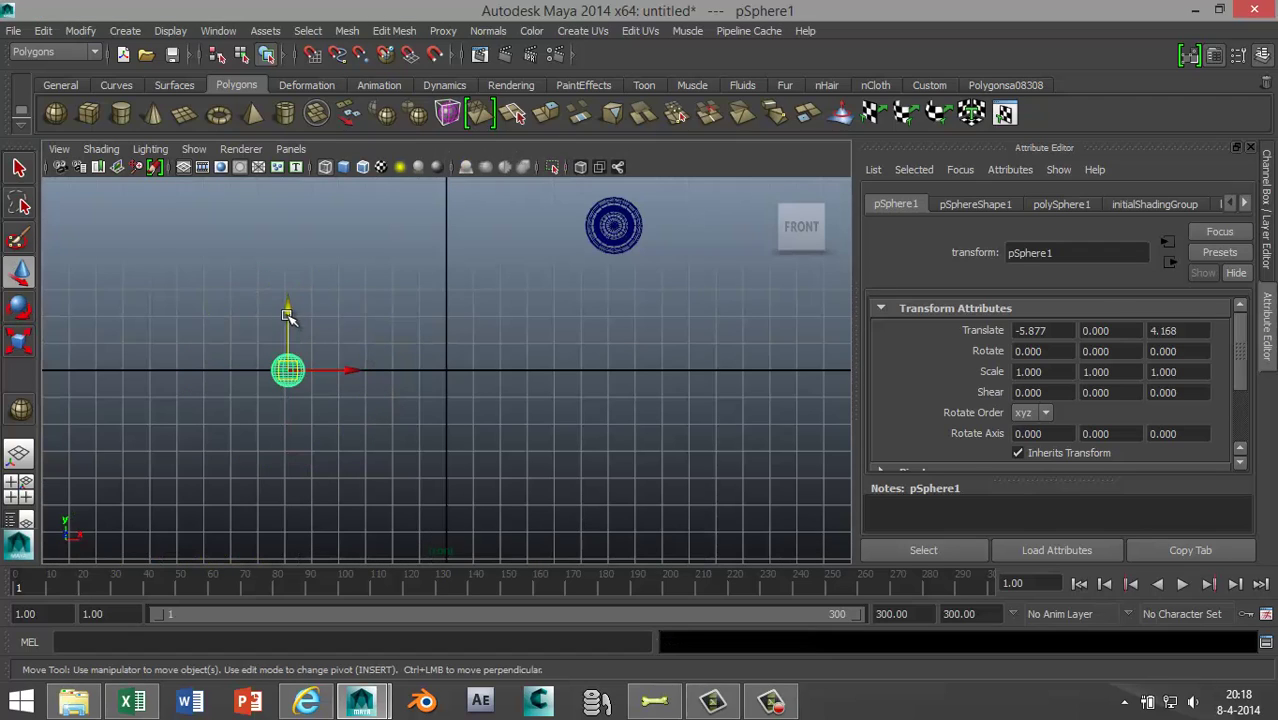
{"action": "left_click_drag", "start_coordinate": [287, 310], "coordinate": [296, 168]}
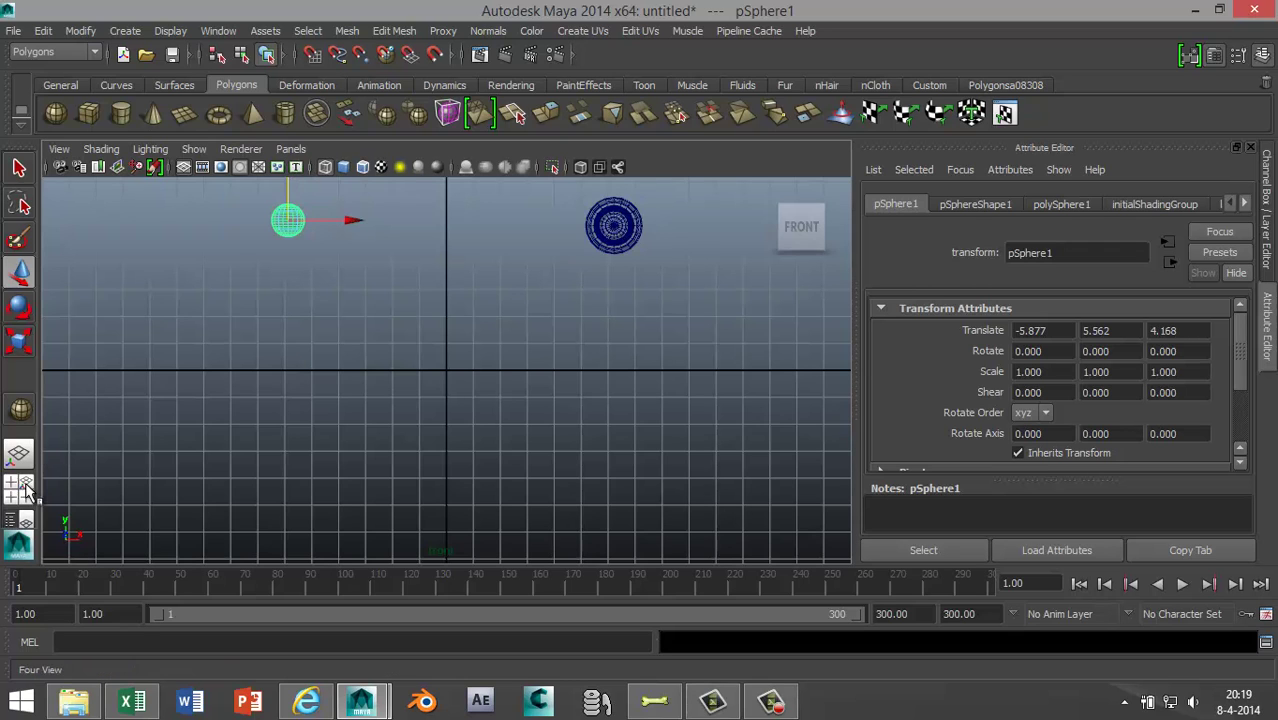
{"action": "key", "text": "space"}
{"action": "key", "text": "space"}
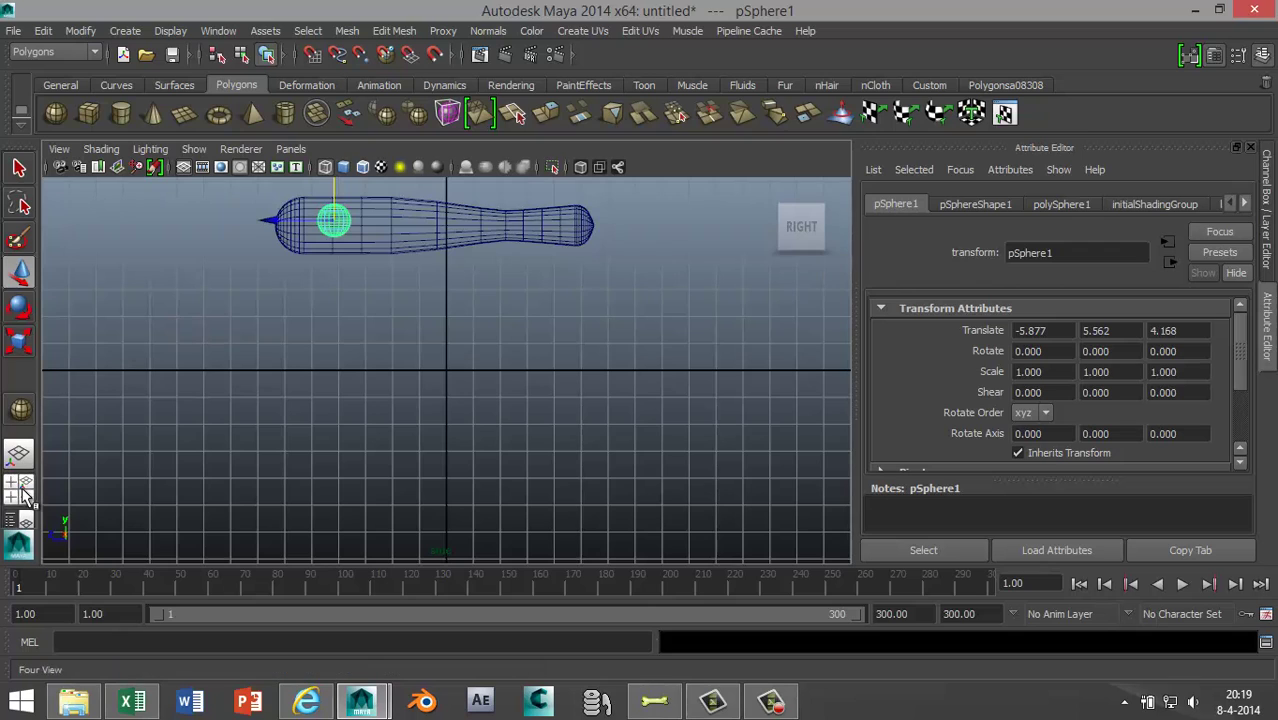
{"action": "key", "text": "space"}
{"action": "left_click", "coordinate": [145, 401]}
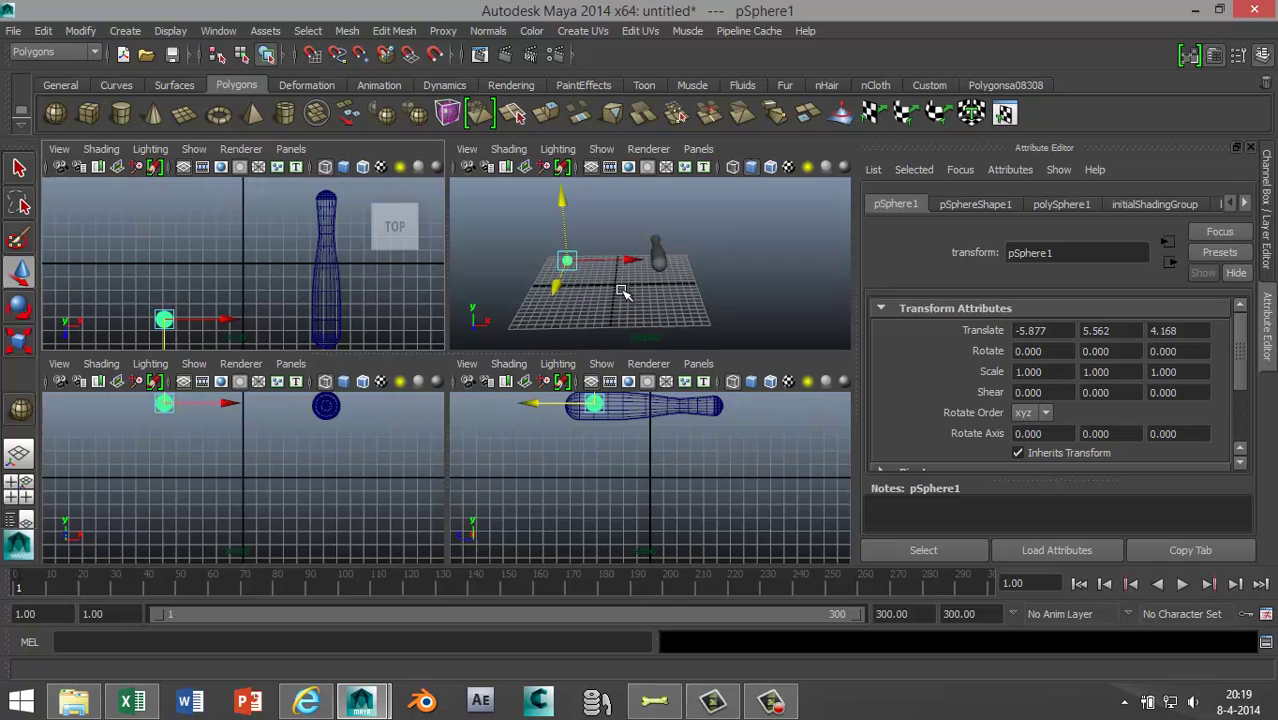
{"action": "key", "text": "space"}
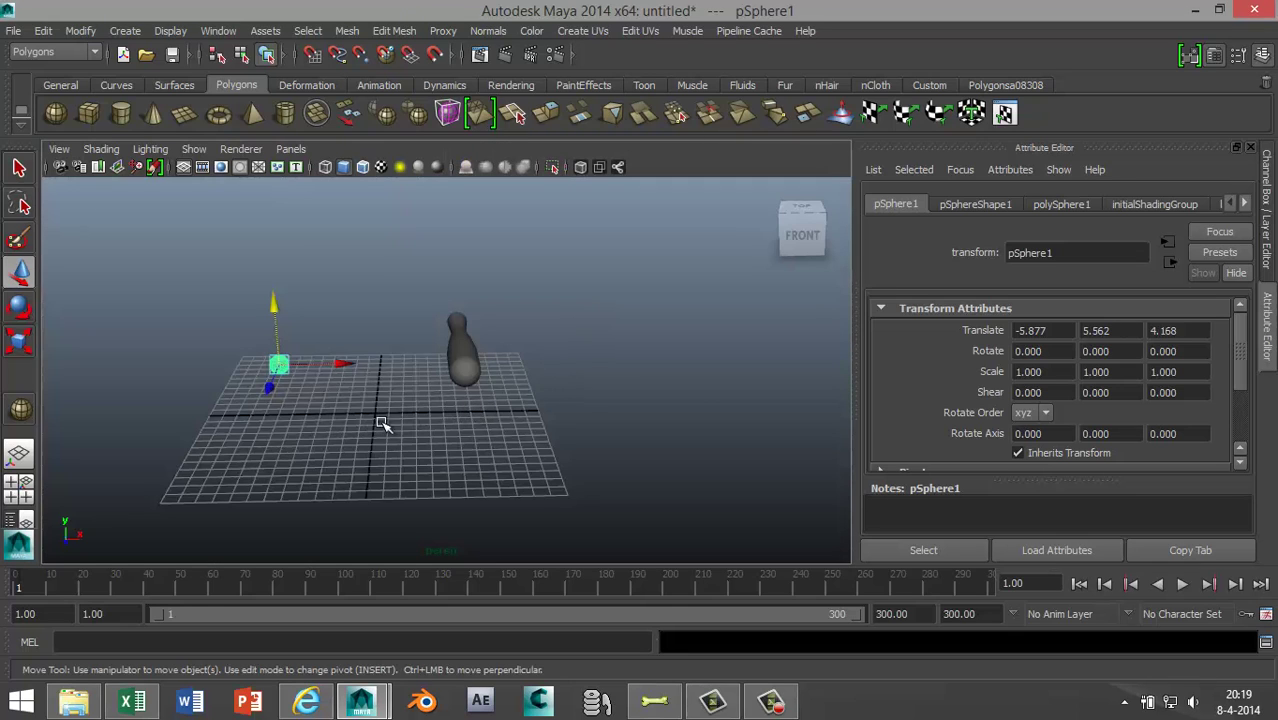
Move the ball far left to Translate X -24.602 and key its transforms at frame 1
{"action": "left_click_drag", "start_coordinate": [504, 460], "coordinate": [508, 479], "text": "alt"}
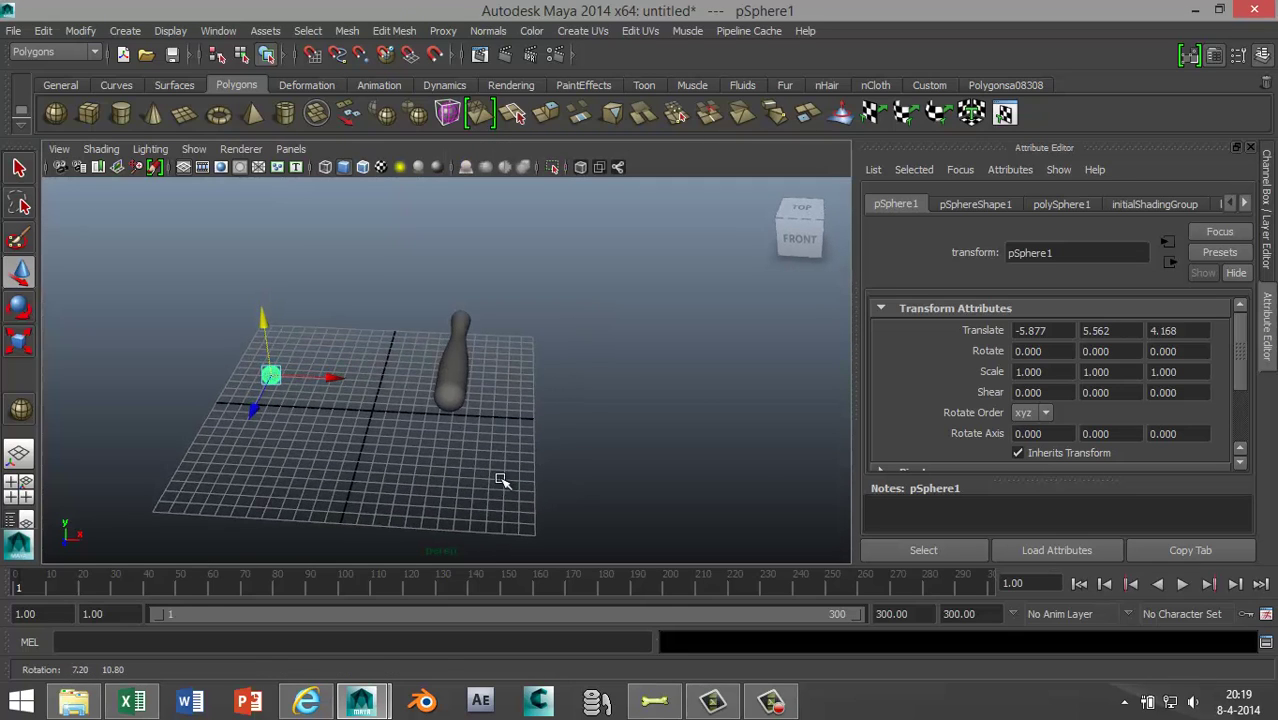
{"action": "middle_click_drag", "start_coordinate": [465, 471], "coordinate": [599, 428], "text": "alt"}
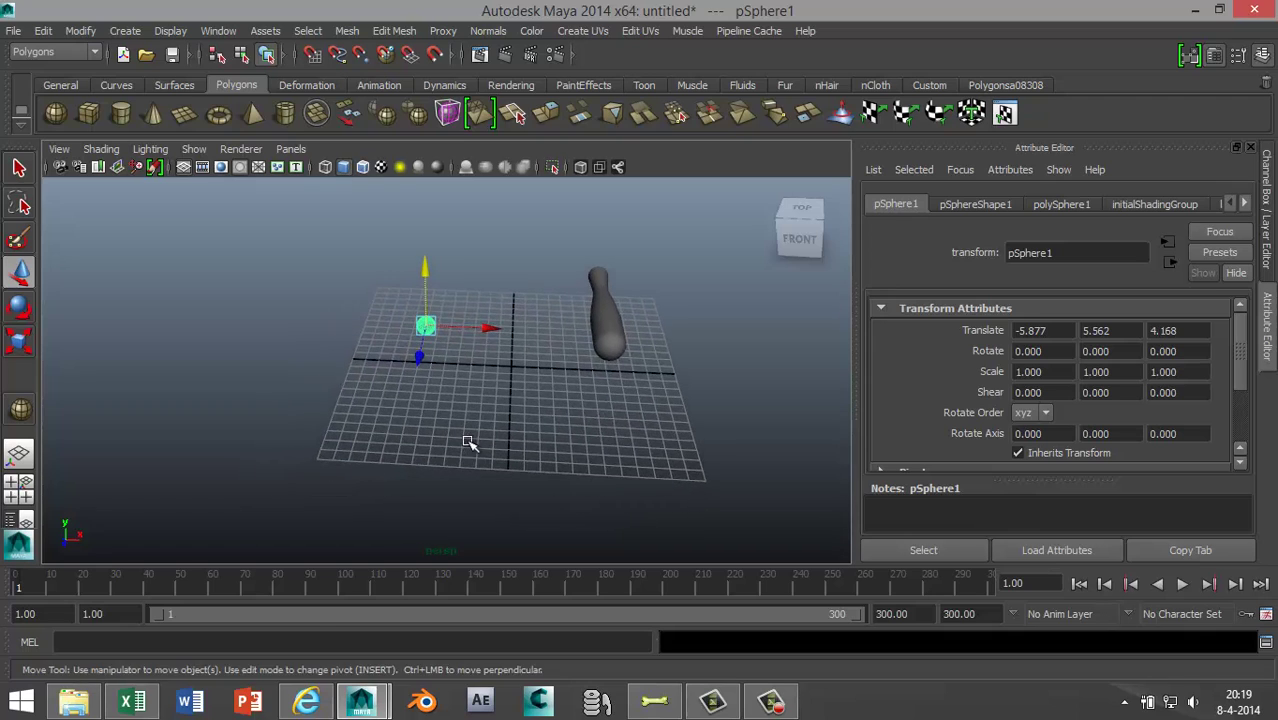
{"action": "left_click_drag", "start_coordinate": [471, 442], "coordinate": [485, 448], "text": "alt"}
{"action": "left_click_drag", "start_coordinate": [497, 333], "coordinate": [217, 340]}
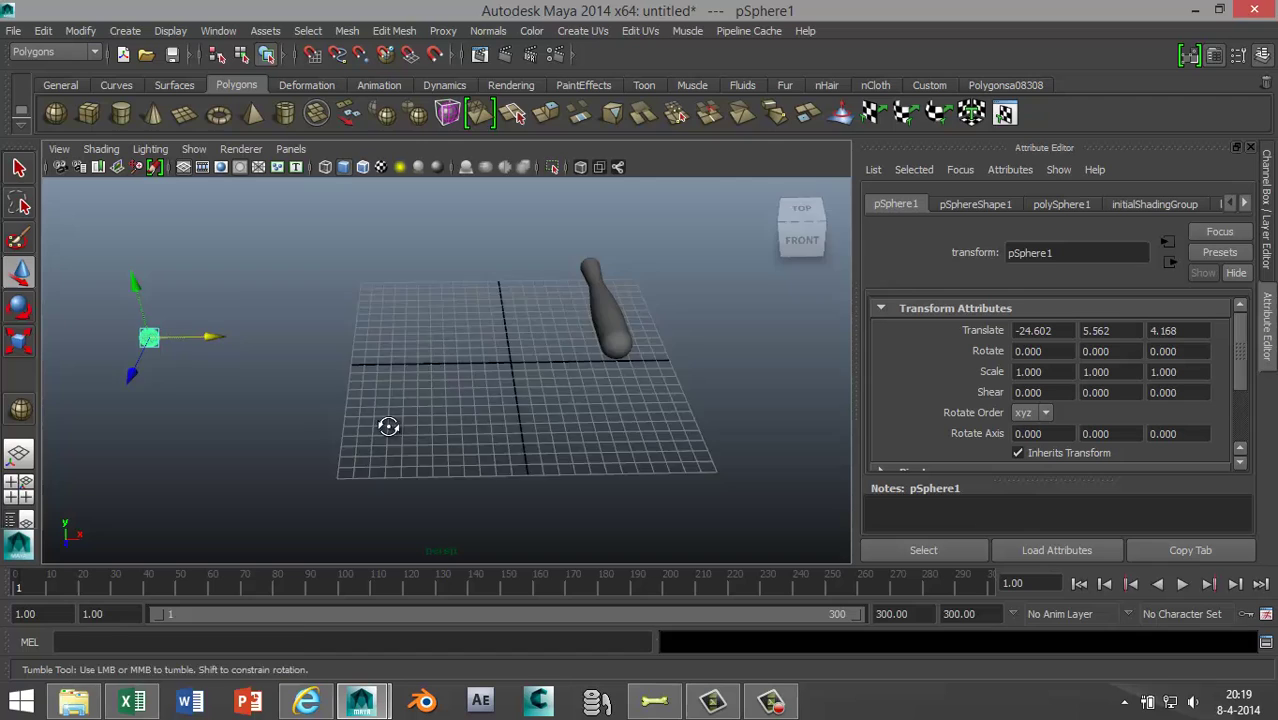
{"action": "left_click_drag", "start_coordinate": [388, 422], "coordinate": [392, 399], "text": "alt"}
{"action": "right_click_drag", "start_coordinate": [392, 399], "coordinate": [420, 447], "text": "alt"}
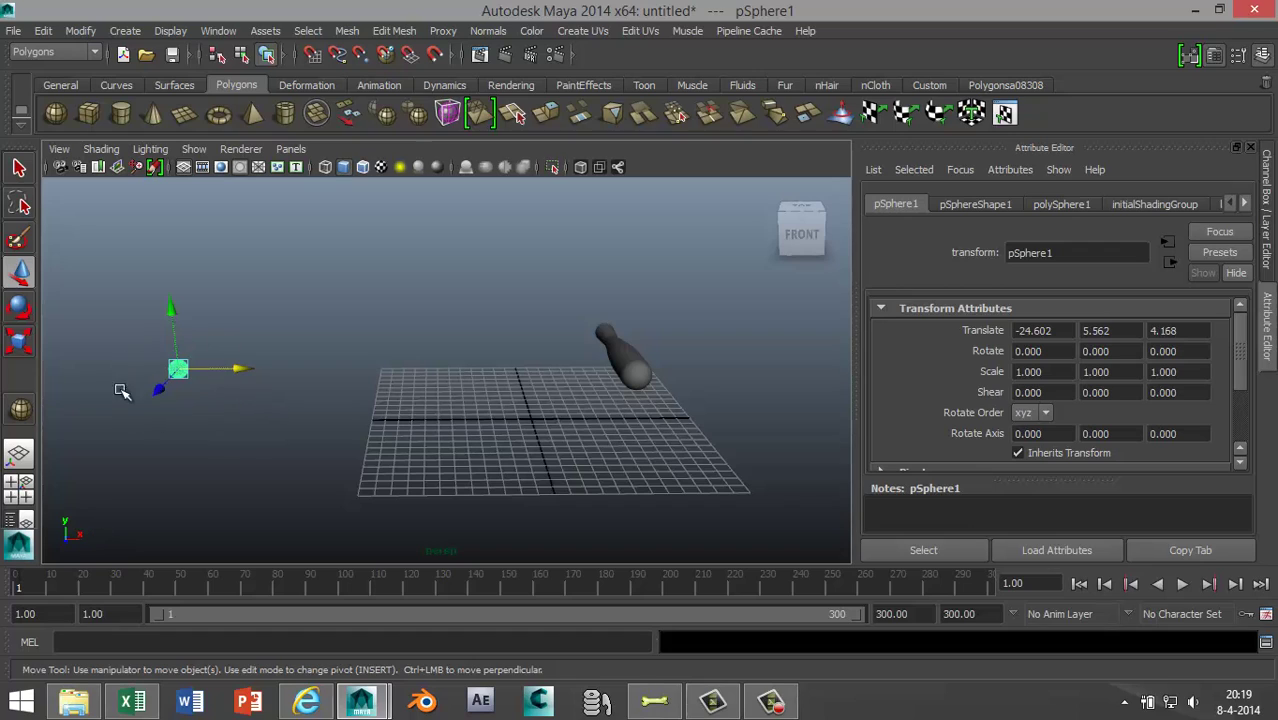
{"action": "key", "text": "s"}
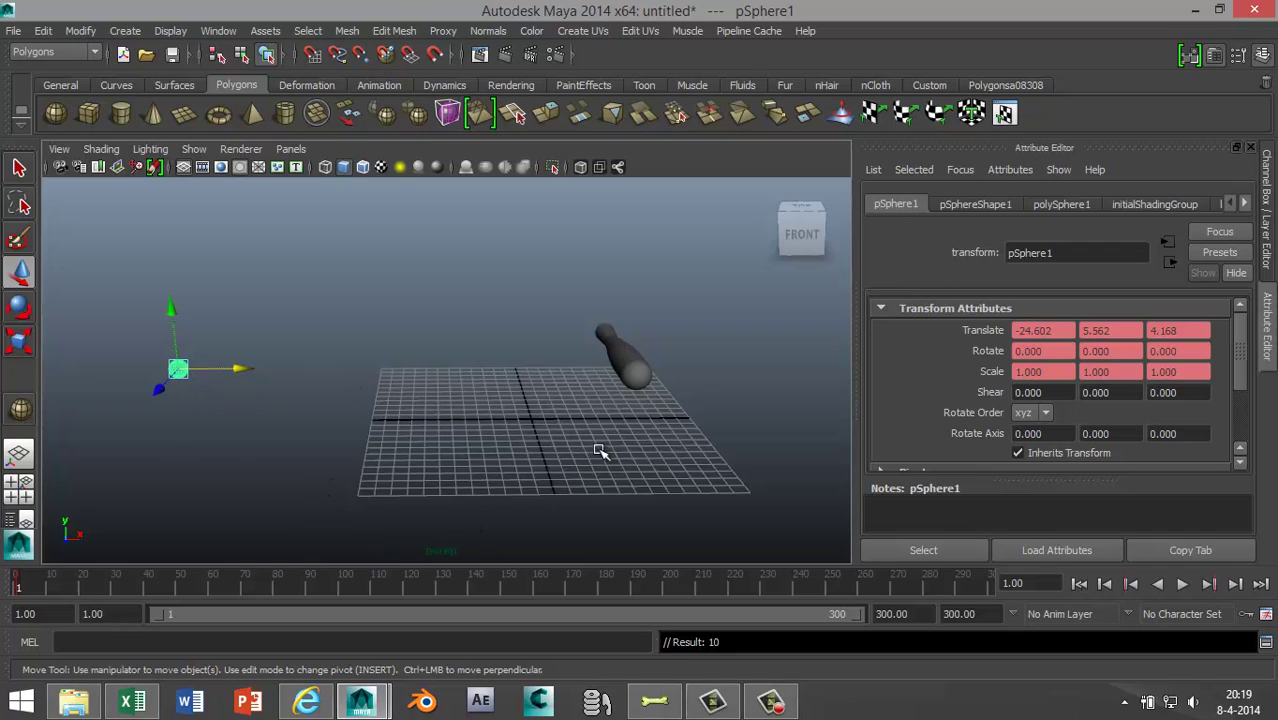
Play the bat's swing and settle around frame 92, where the bat swings through
{"action": "left_click", "coordinate": [637, 375]}
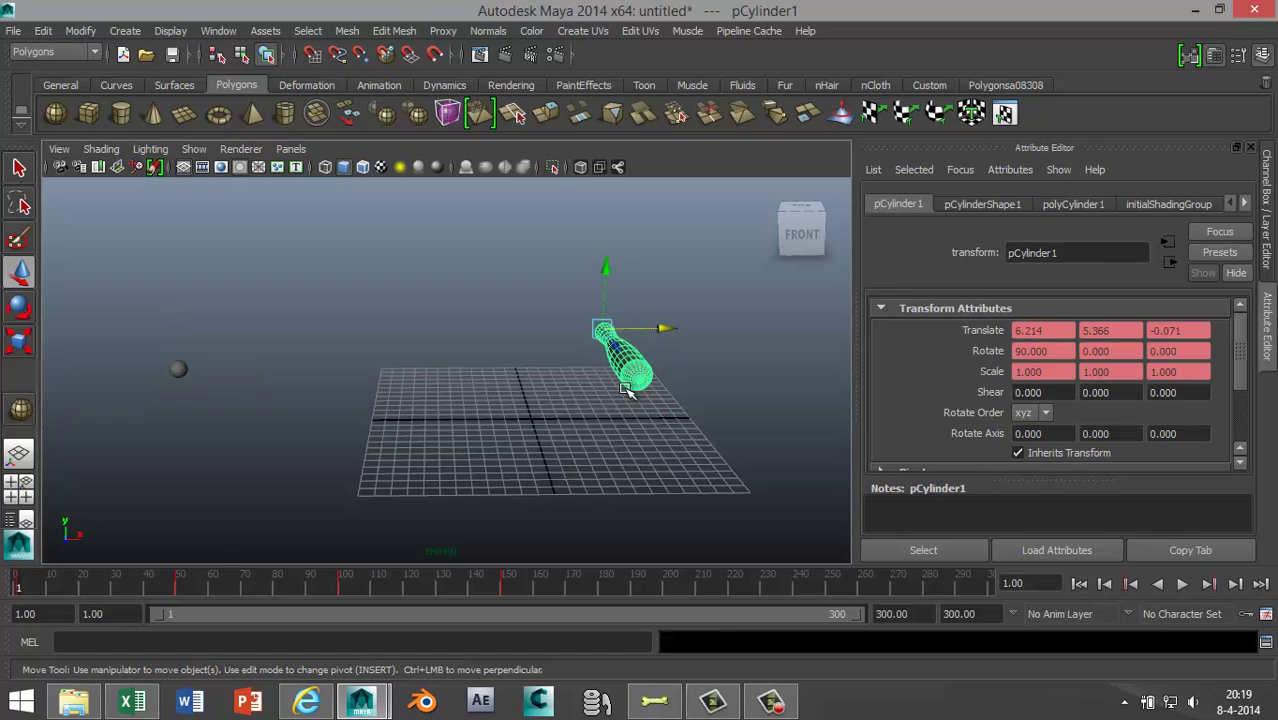
{"action": "key", "text": "alt+v"}
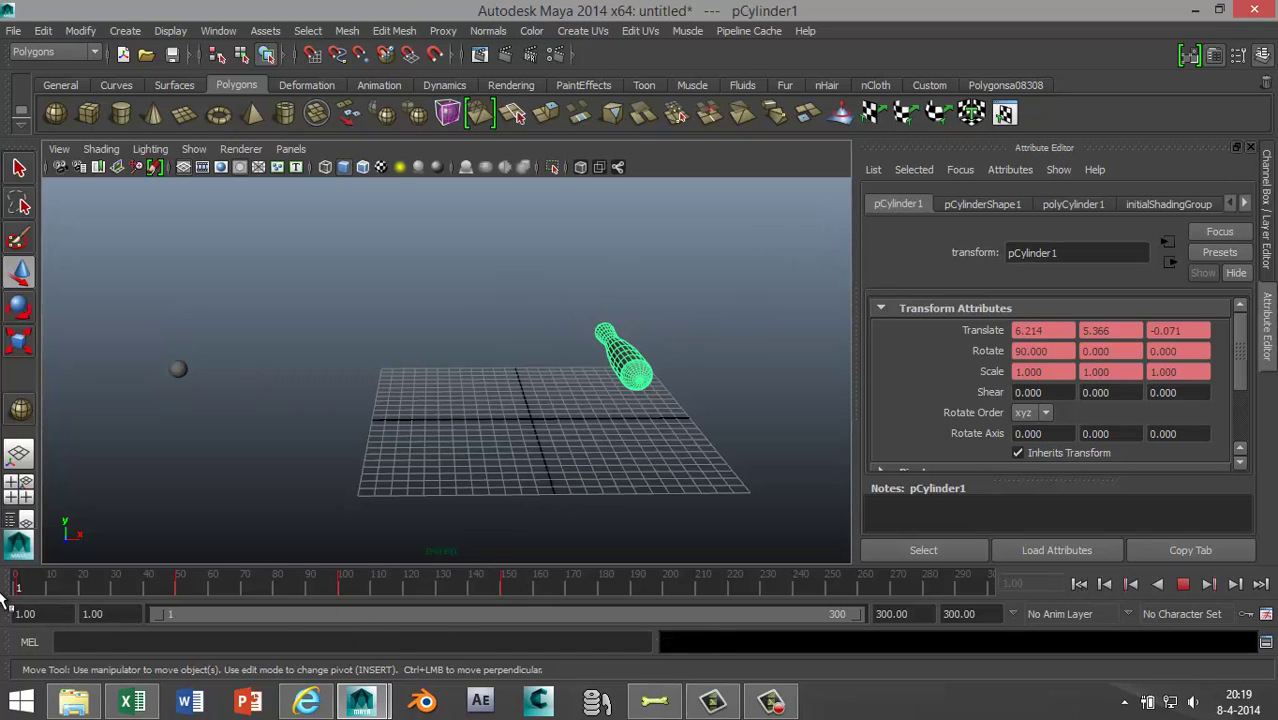
{"action": "key", "text": "alt+v"}
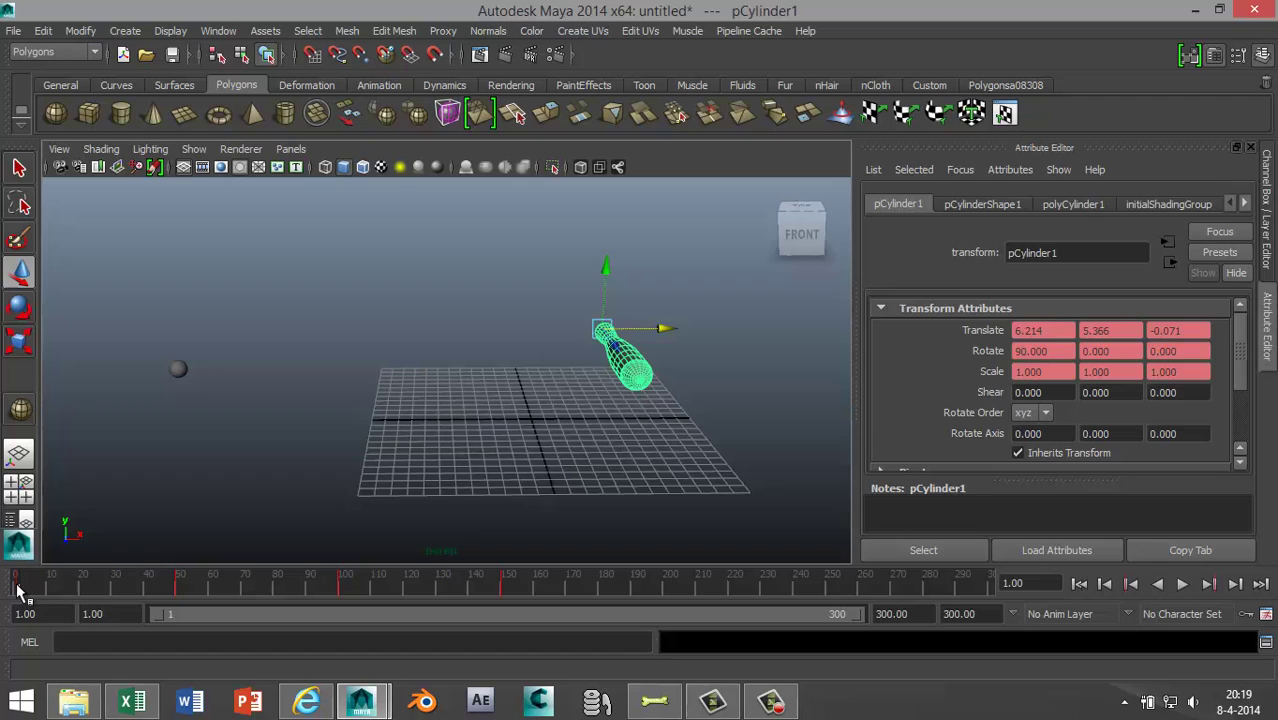
{"action": "key", "text": "alt+v"}
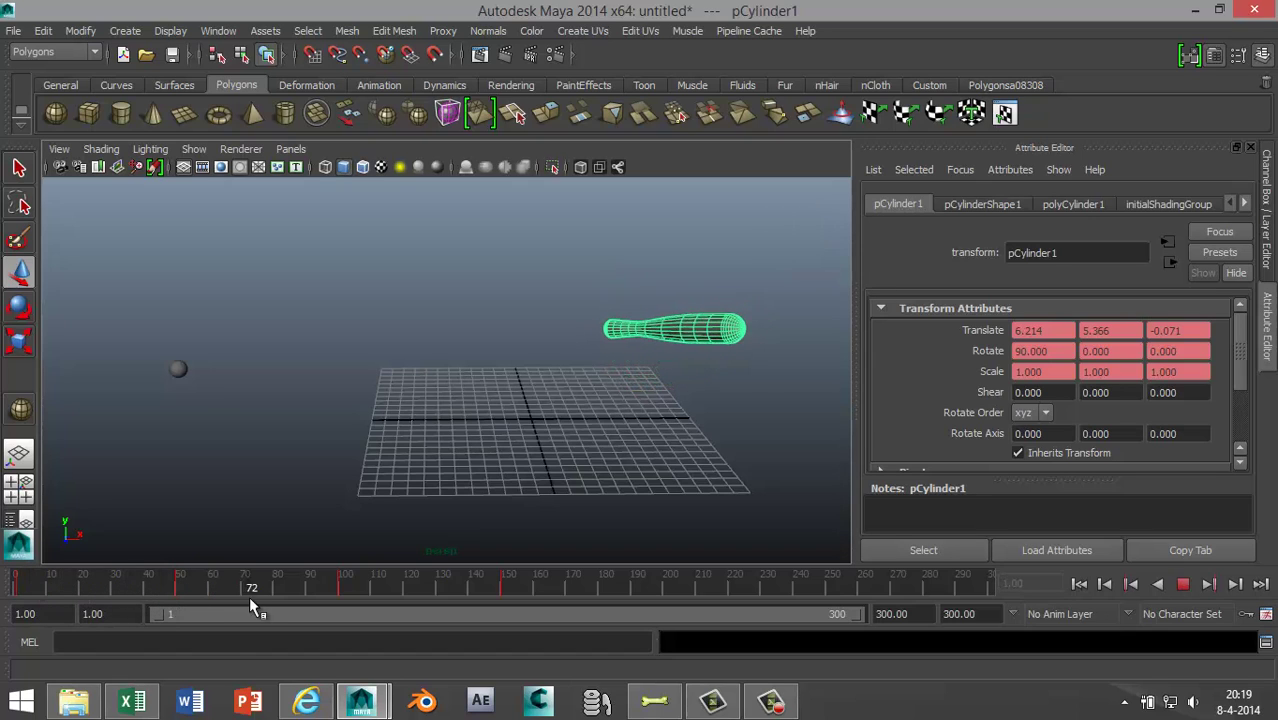
{"action": "left_click_drag", "start_coordinate": [282, 605], "coordinate": [318, 606]}
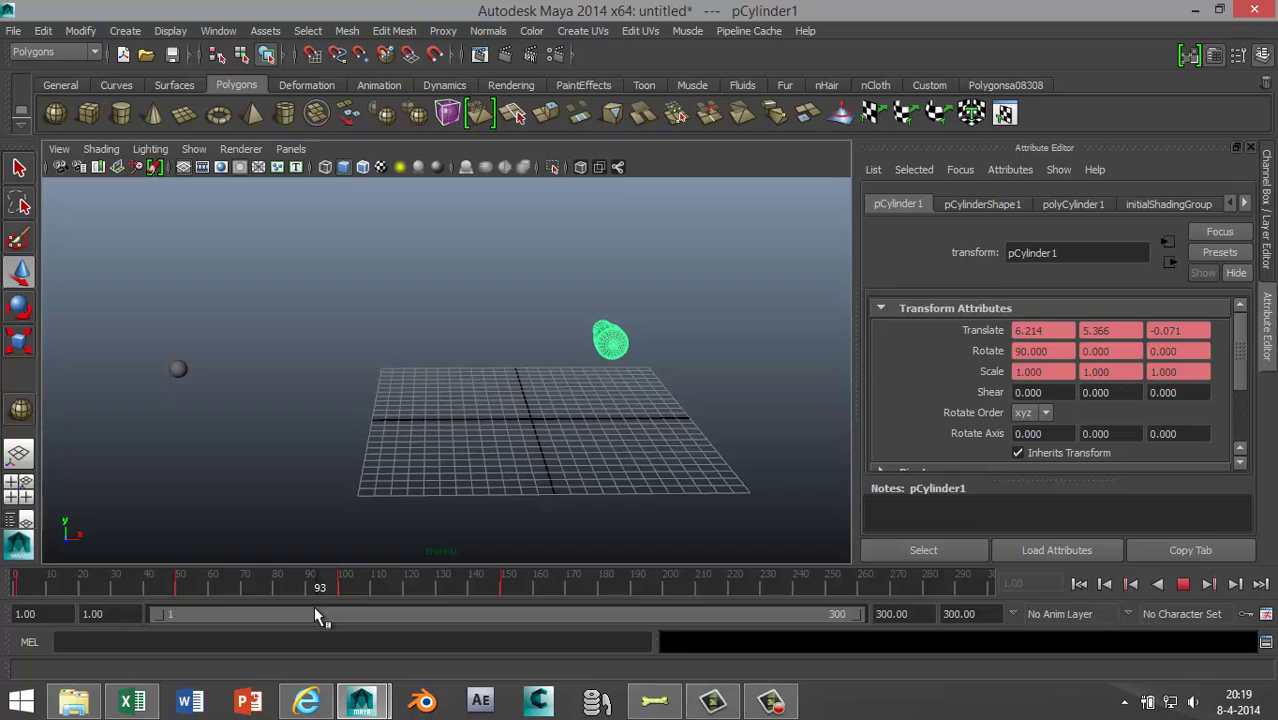
{"action": "left_click_drag", "start_coordinate": [316, 606], "coordinate": [320, 613]}
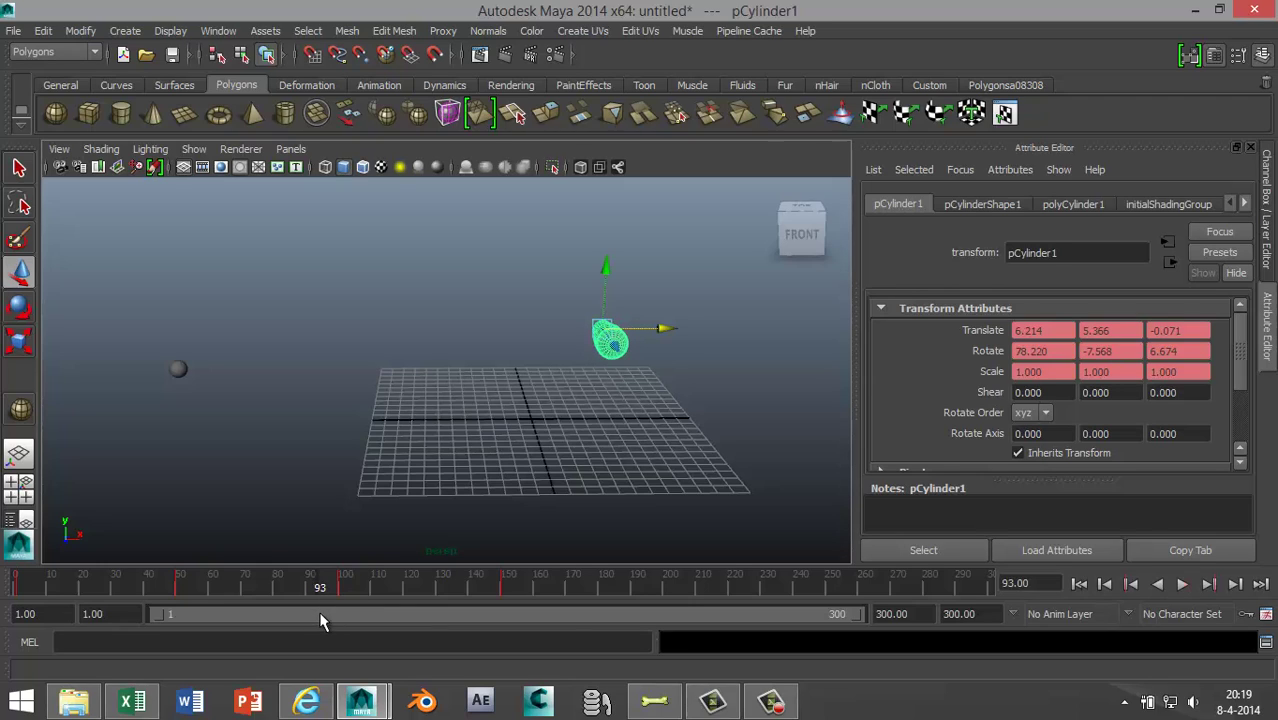
Move the ball over to the bat and raise it to meet the swing in front view
{"action": "left_click", "coordinate": [177, 370]}
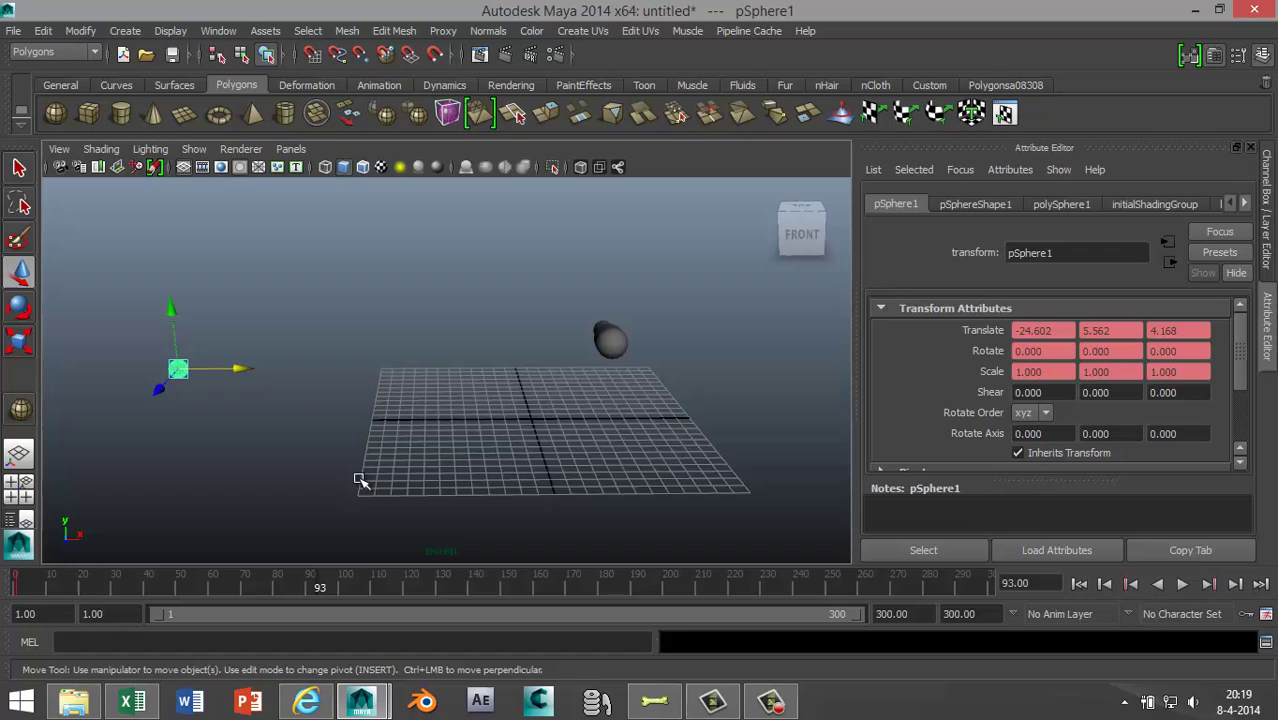
{"action": "left_click_drag", "start_coordinate": [242, 369], "coordinate": [642, 401]}
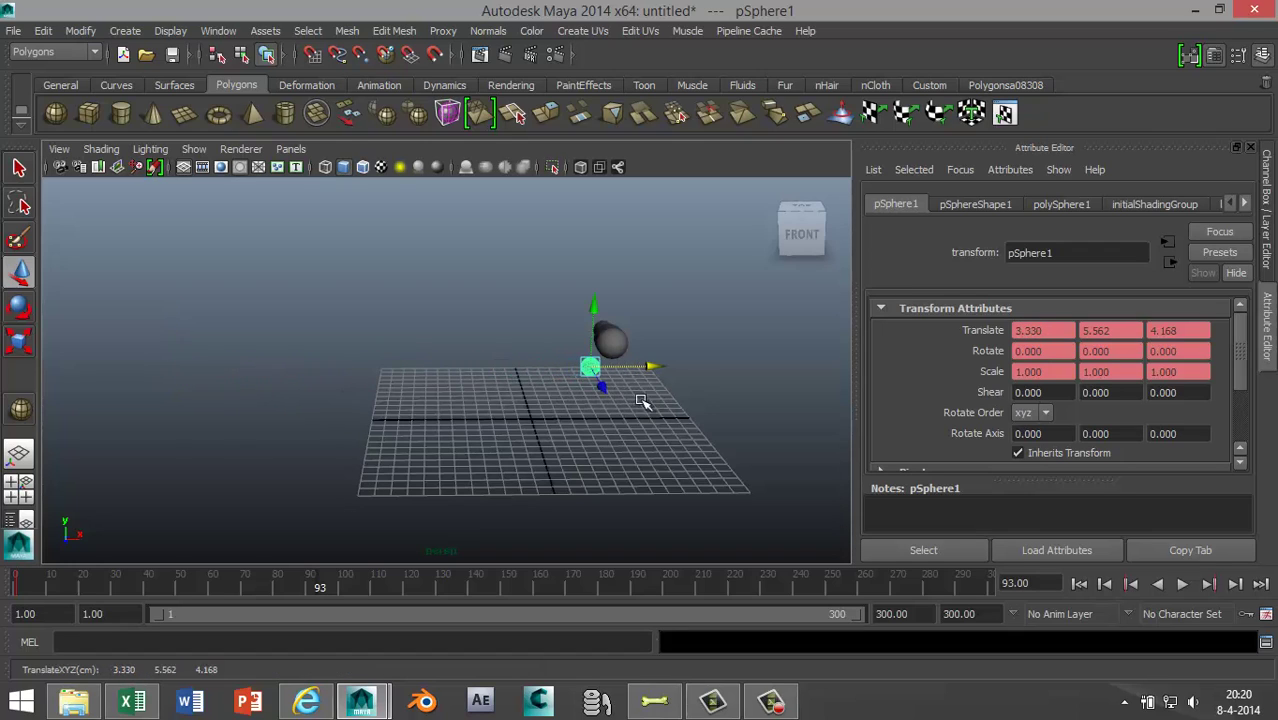
{"action": "left_click", "coordinate": [20, 490]}
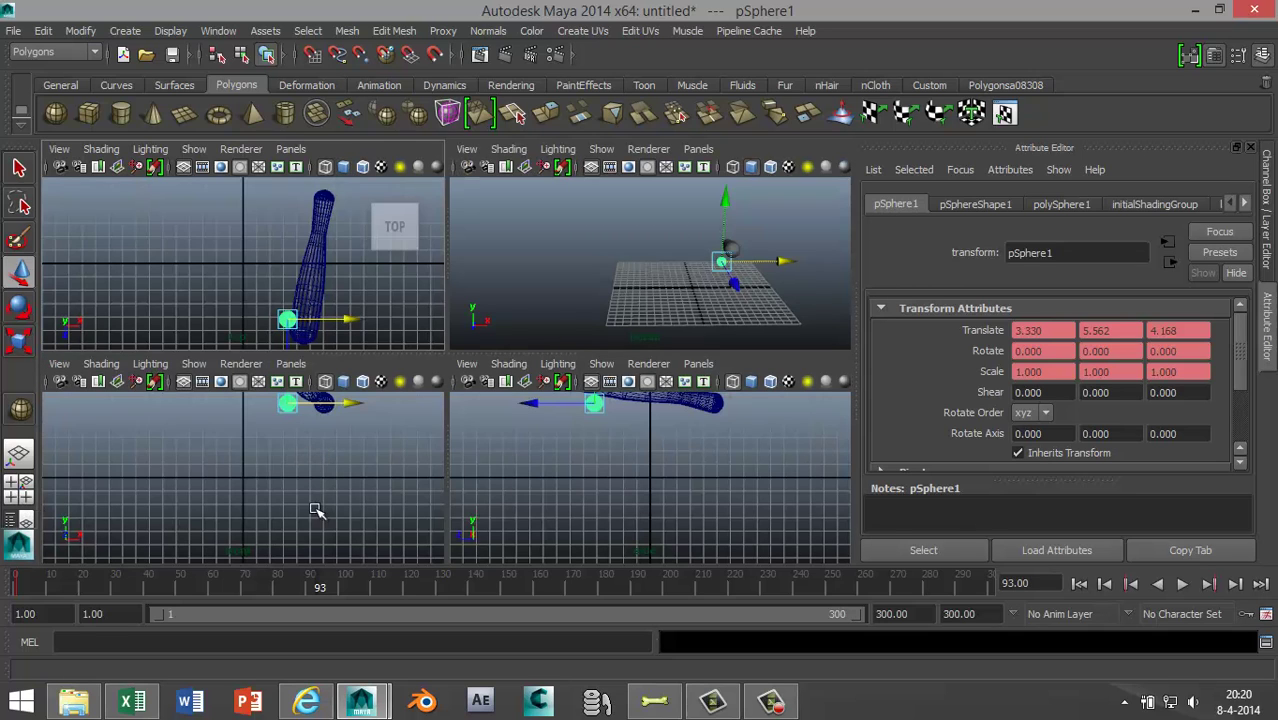
{"action": "key", "text": "space"}
{"action": "scroll", "coordinate": [388, 436], "scroll_direction": "down", "scroll_amount": 2}
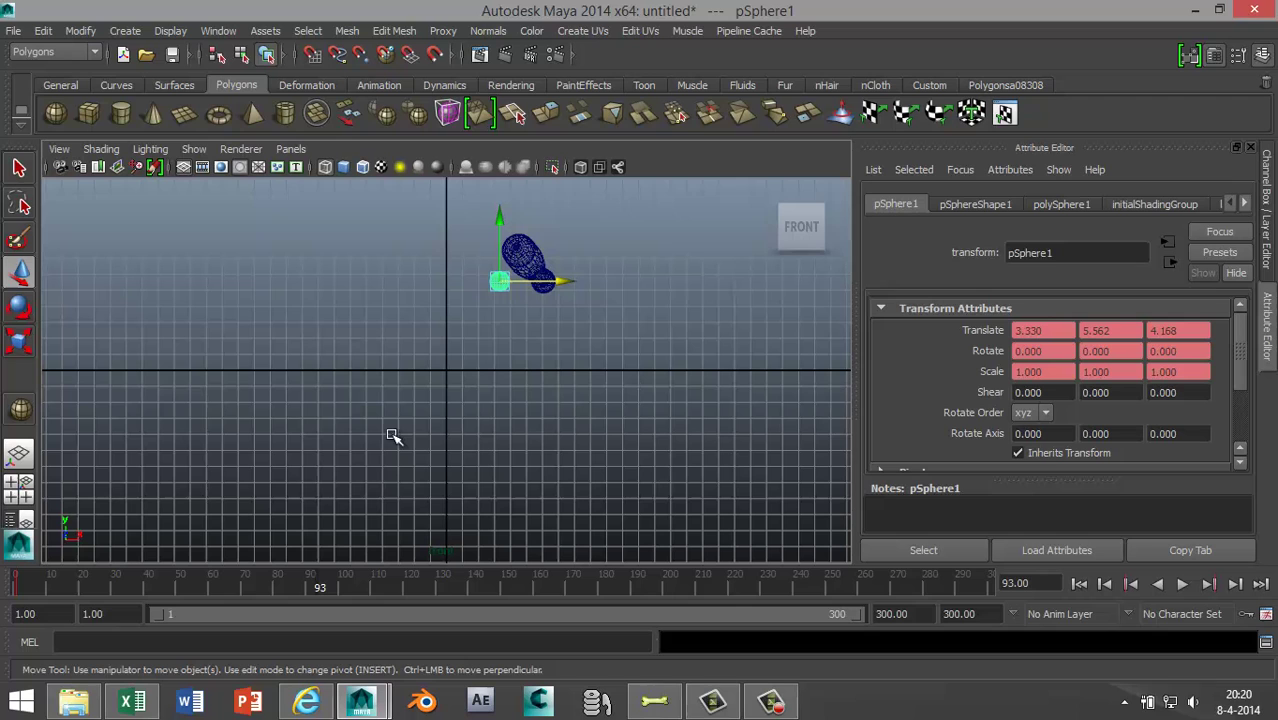
{"action": "left_click_drag", "start_coordinate": [499, 221], "coordinate": [493, 190]}
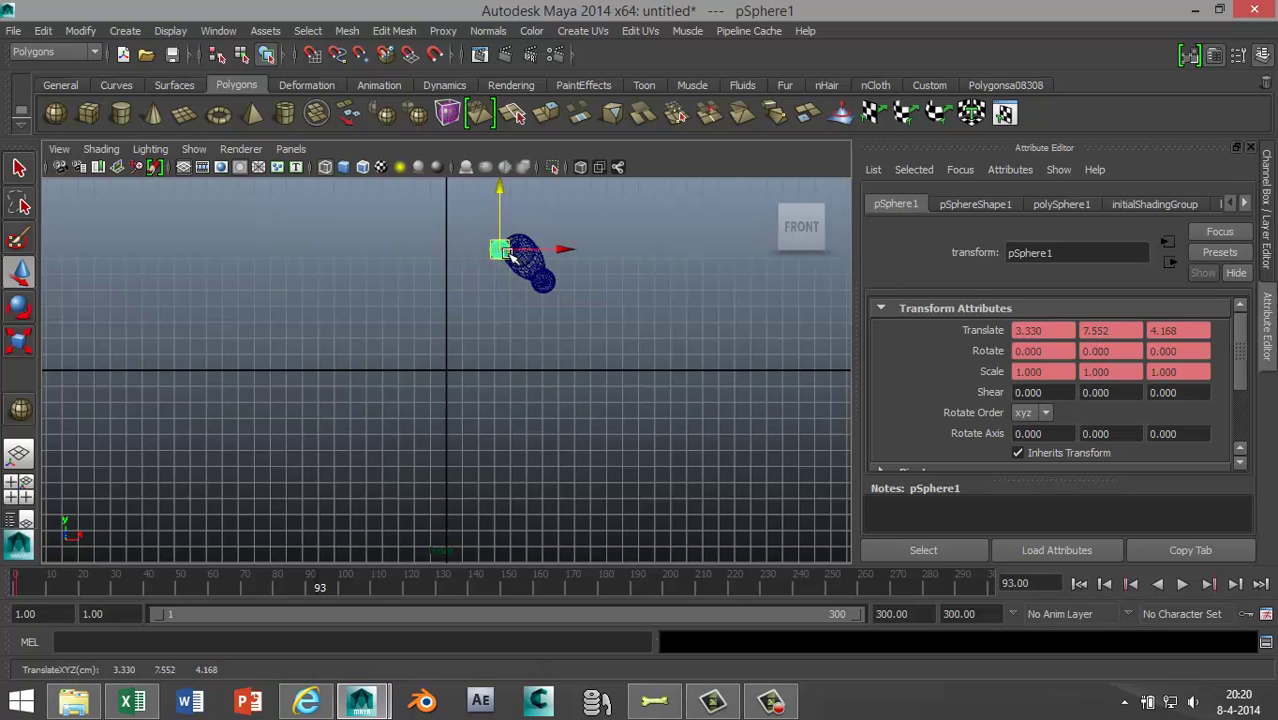
{"action": "key", "text": "f"}
{"action": "scroll", "coordinate": [510, 345], "scroll_direction": "down", "scroll_amount": 3}
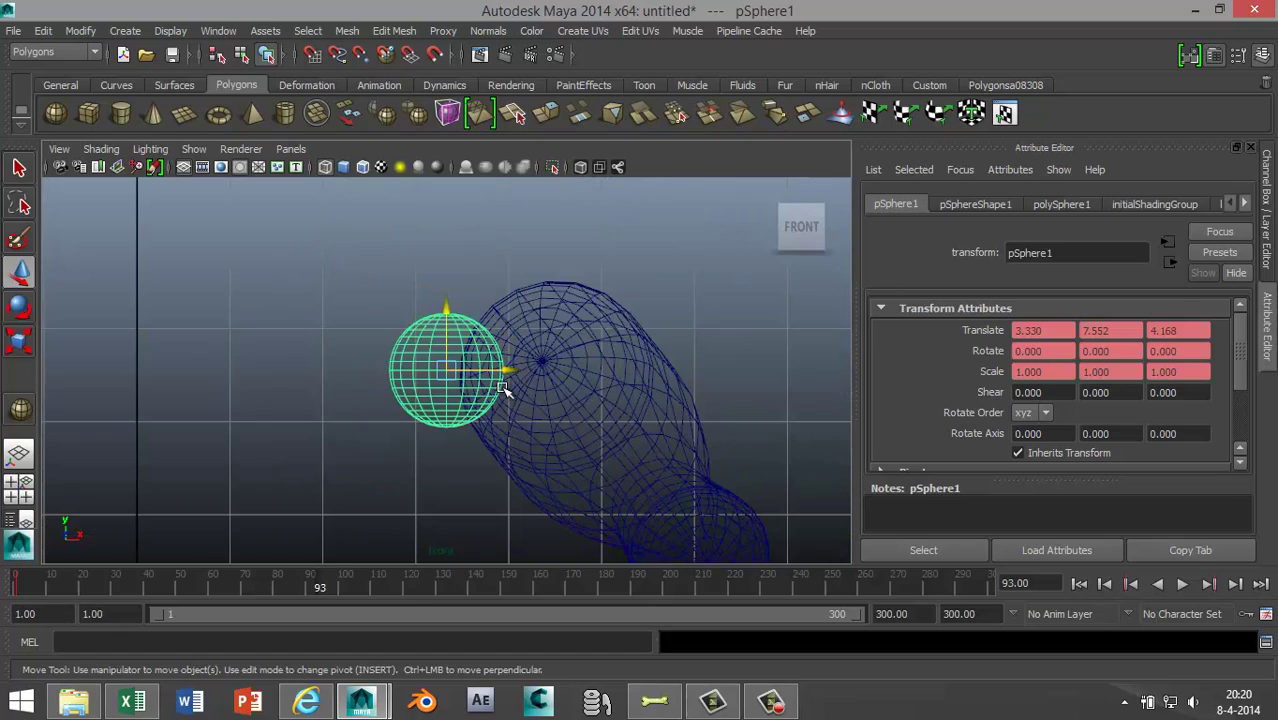
{"action": "left_click_drag", "start_coordinate": [509, 371], "coordinate": [505, 372]}
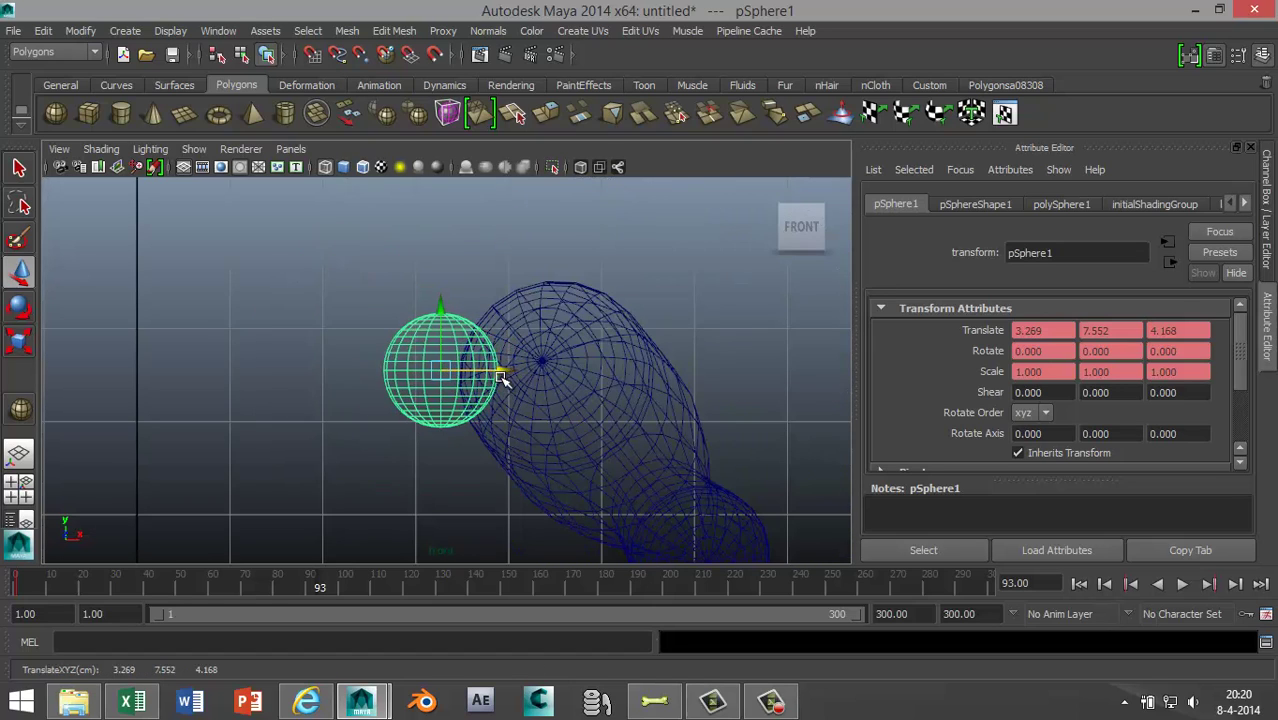
In a maximized perspective view, nudge the ball left and right until it sits against the bat
{"action": "left_click", "coordinate": [26, 496]}
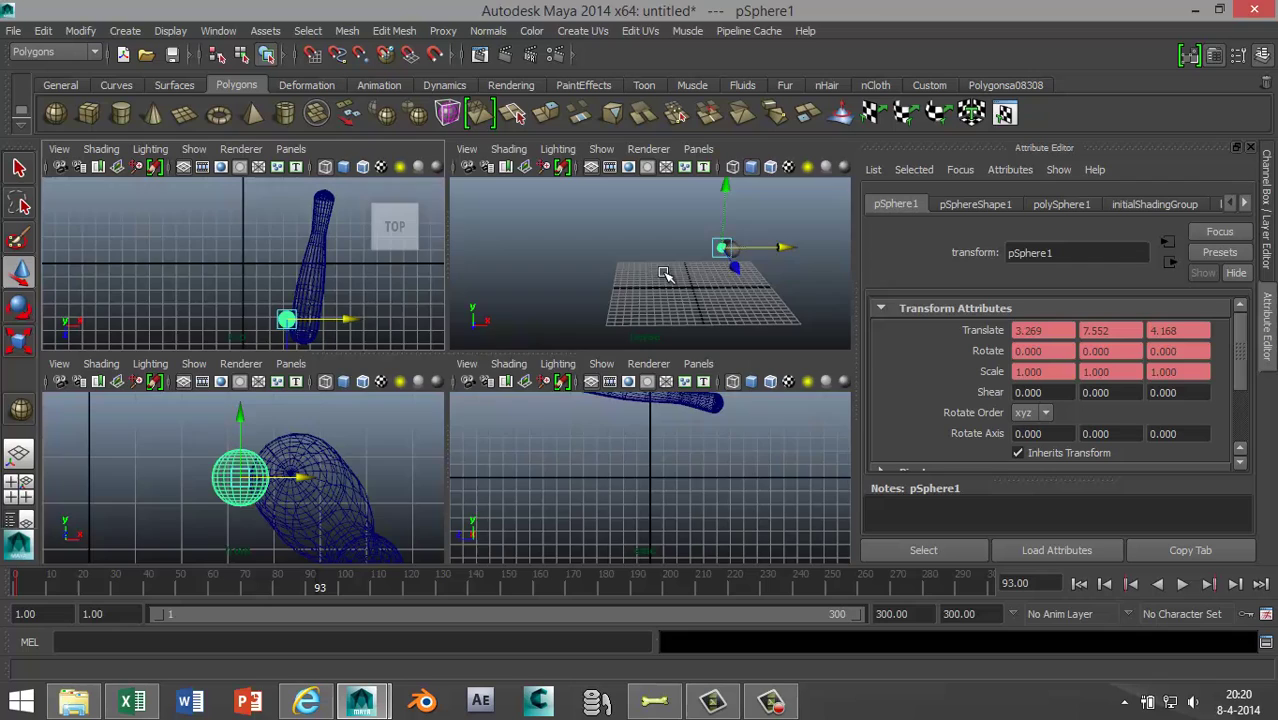
{"action": "key", "text": "space"}
{"action": "left_click_drag", "start_coordinate": [656, 342], "coordinate": [646, 429], "text": "alt"}
{"action": "scroll", "coordinate": [646, 429], "scroll_direction": "up", "scroll_amount": 3}
{"action": "middle_click_drag", "start_coordinate": [646, 429], "coordinate": [425, 331], "text": "alt"}
{"action": "left_click_drag", "start_coordinate": [604, 336], "coordinate": [591, 337]}
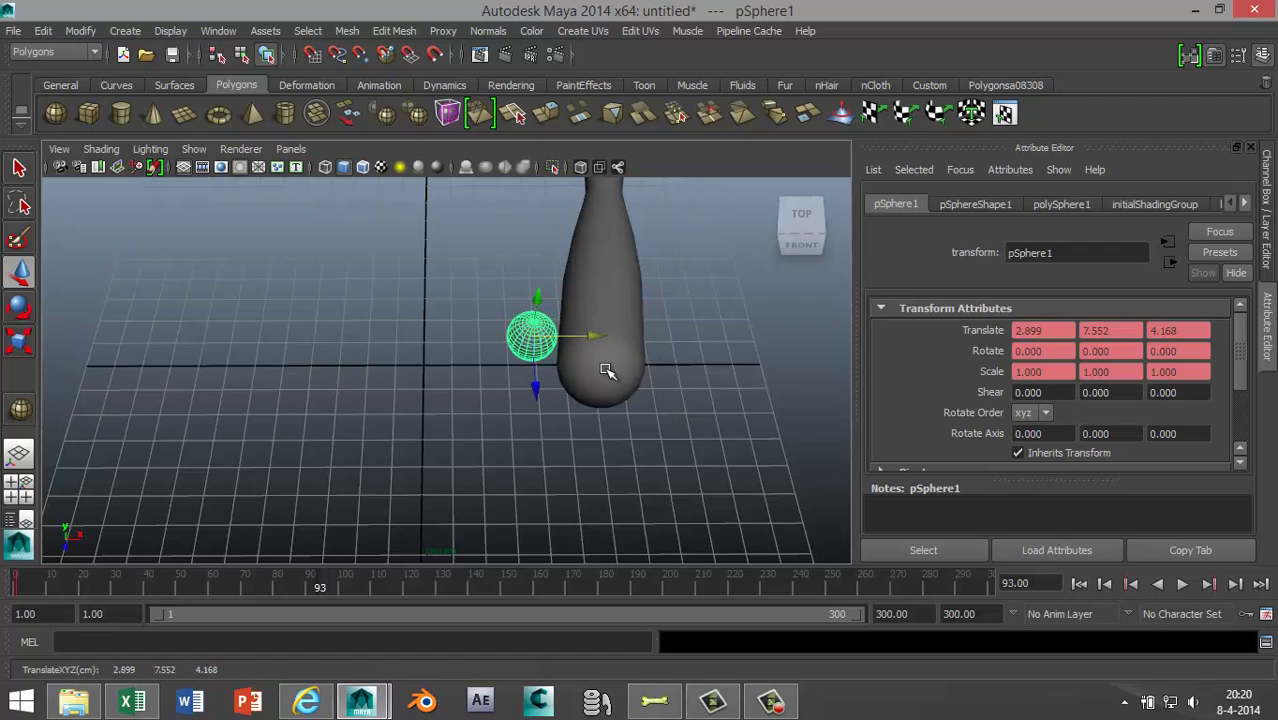
{"action": "scroll", "coordinate": [607, 370], "scroll_direction": "up", "scroll_amount": 2}
{"action": "scroll", "coordinate": [607, 370], "scroll_direction": "up", "scroll_amount": 1}
{"action": "middle_click_drag", "start_coordinate": [619, 374], "coordinate": [522, 403], "text": "alt"}
{"action": "left_click_drag", "start_coordinate": [474, 324], "coordinate": [482, 324]}
{"action": "left_click_drag", "start_coordinate": [518, 397], "coordinate": [551, 394], "text": "alt"}
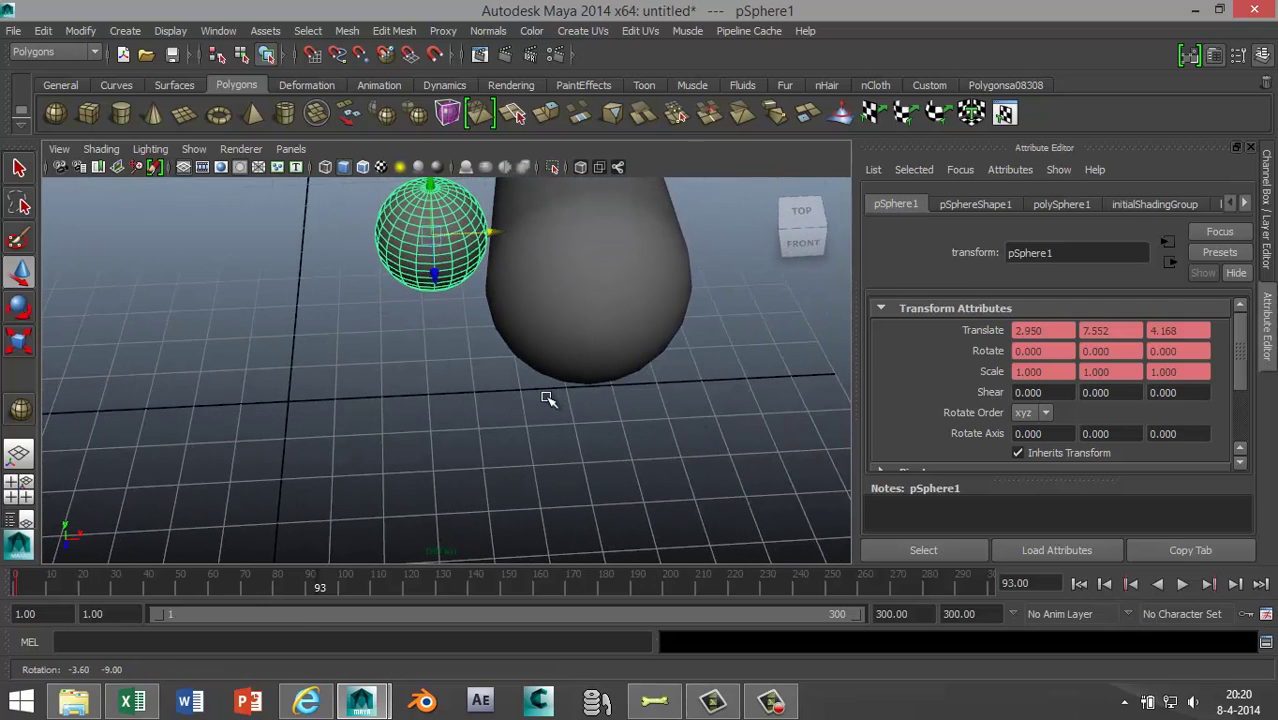
Maximize the perspective view again and tumble it to look down across the grid
{"action": "left_click", "coordinate": [30, 488]}
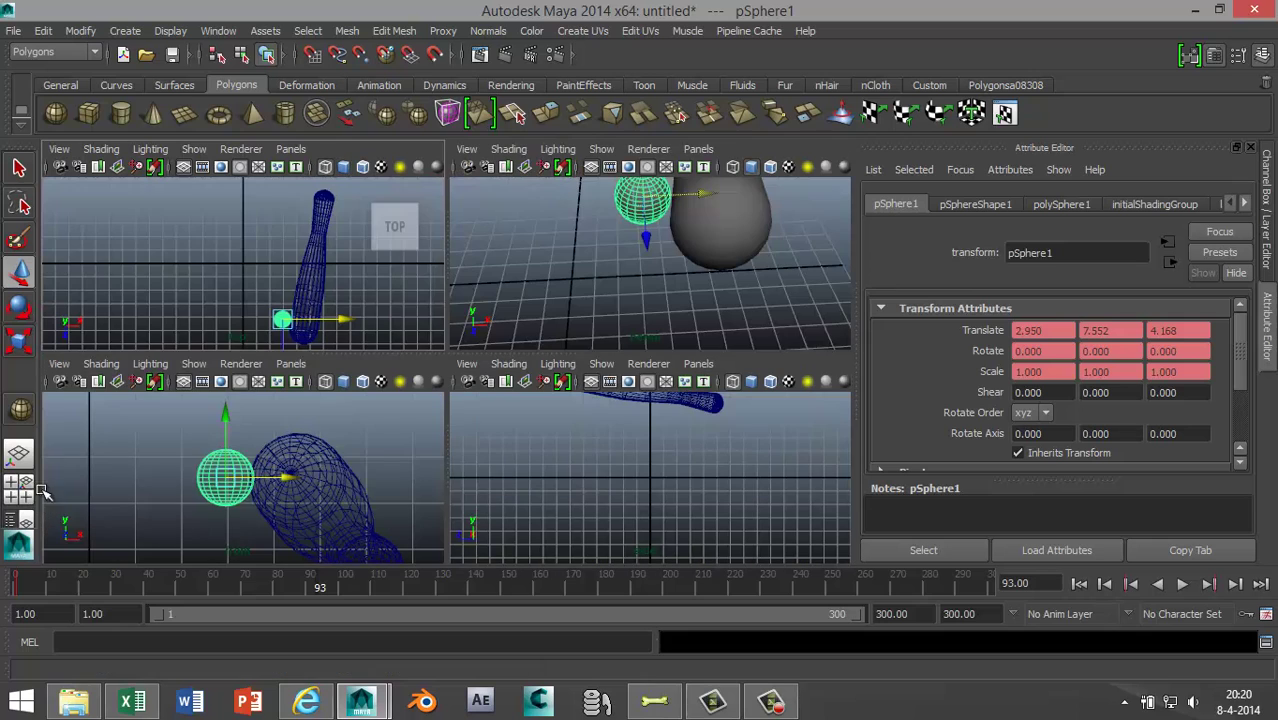
{"action": "key", "text": "space"}
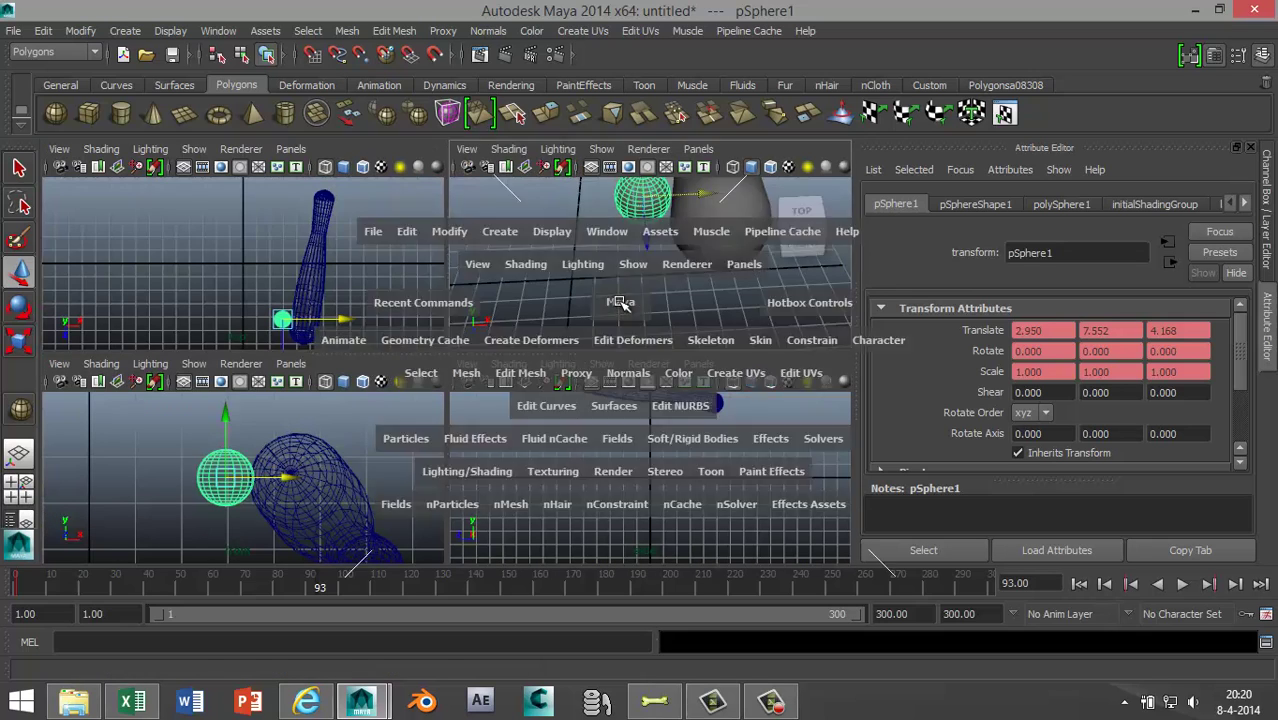
{"action": "scroll", "coordinate": [551, 394], "scroll_direction": "down", "scroll_amount": 5}
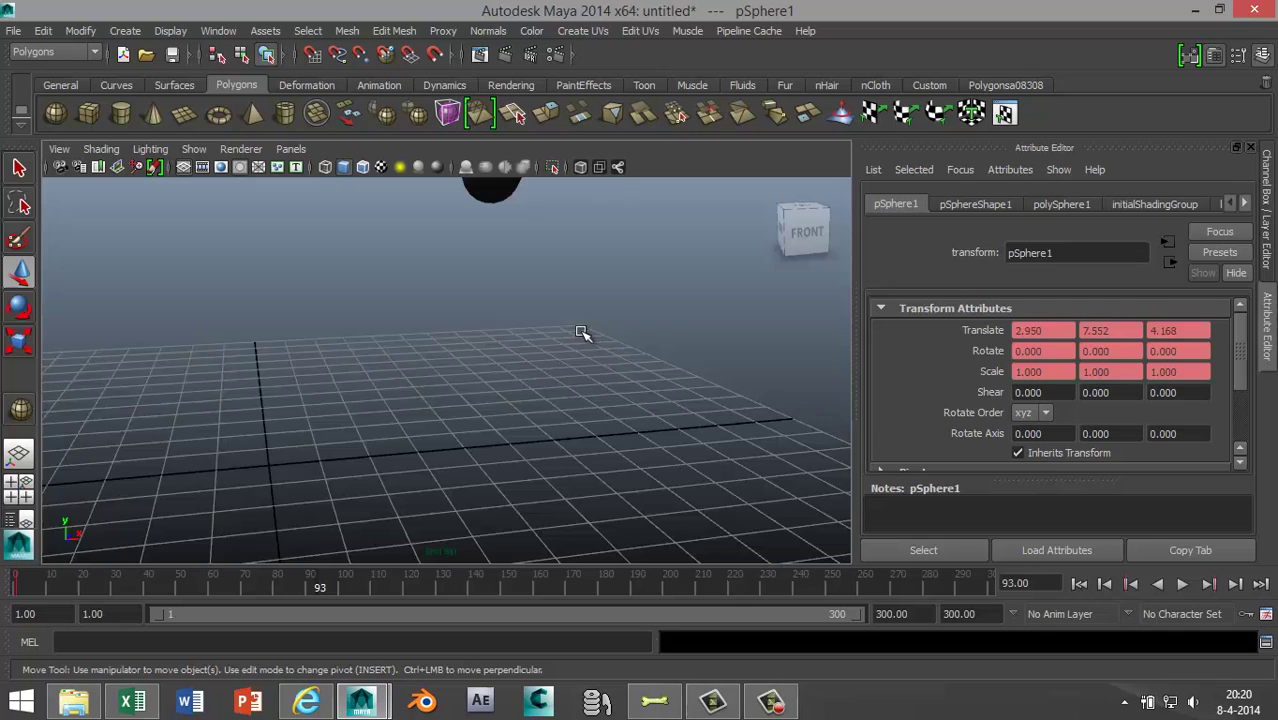
{"action": "left_click_drag", "start_coordinate": [580, 346], "coordinate": [590, 408], "text": "alt"}
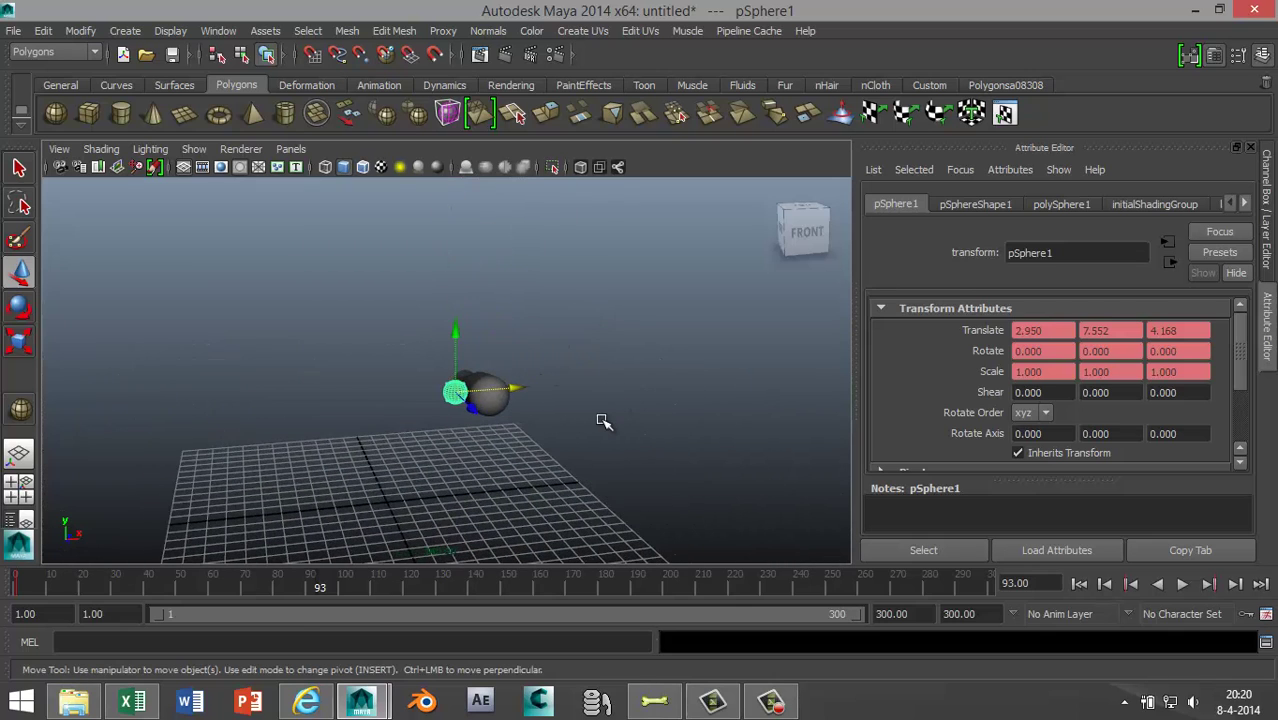
{"action": "scroll", "coordinate": [602, 421], "scroll_direction": "up", "scroll_amount": 5}
{"action": "scroll", "coordinate": [602, 421], "scroll_direction": "down", "scroll_amount": 5}
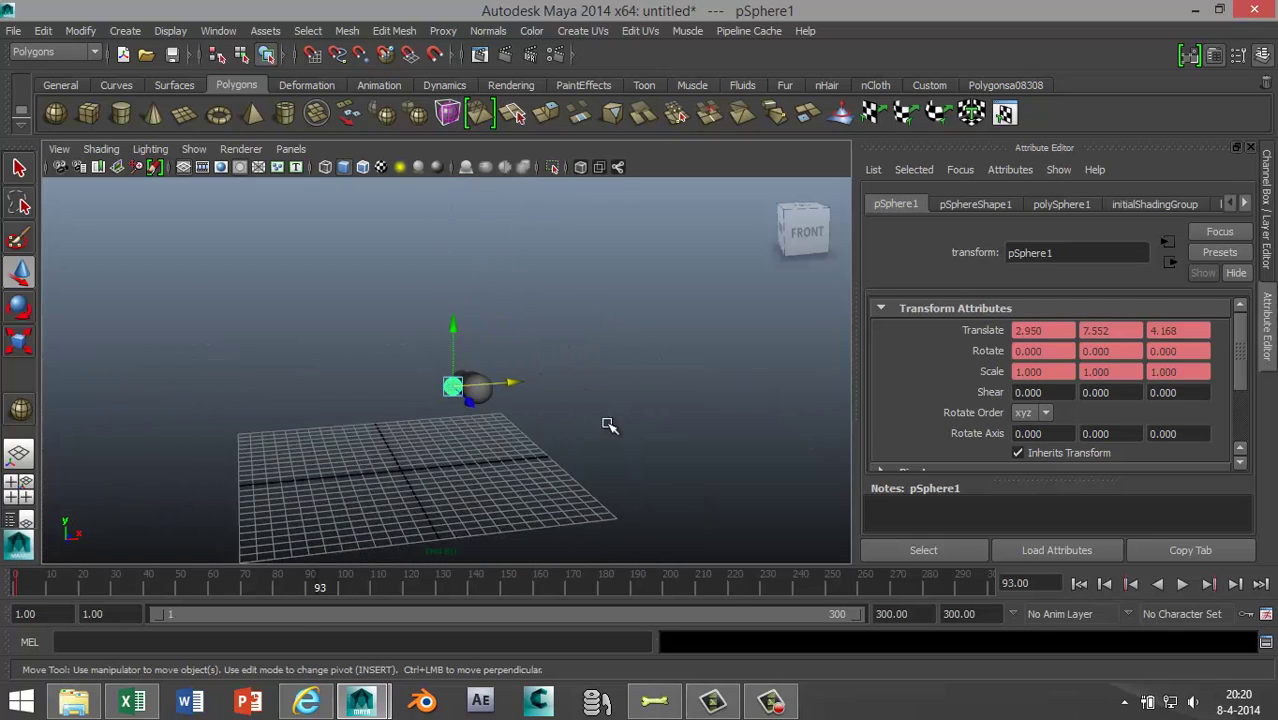
{"action": "left_click_drag", "start_coordinate": [595, 450], "coordinate": [572, 487], "text": "alt"}
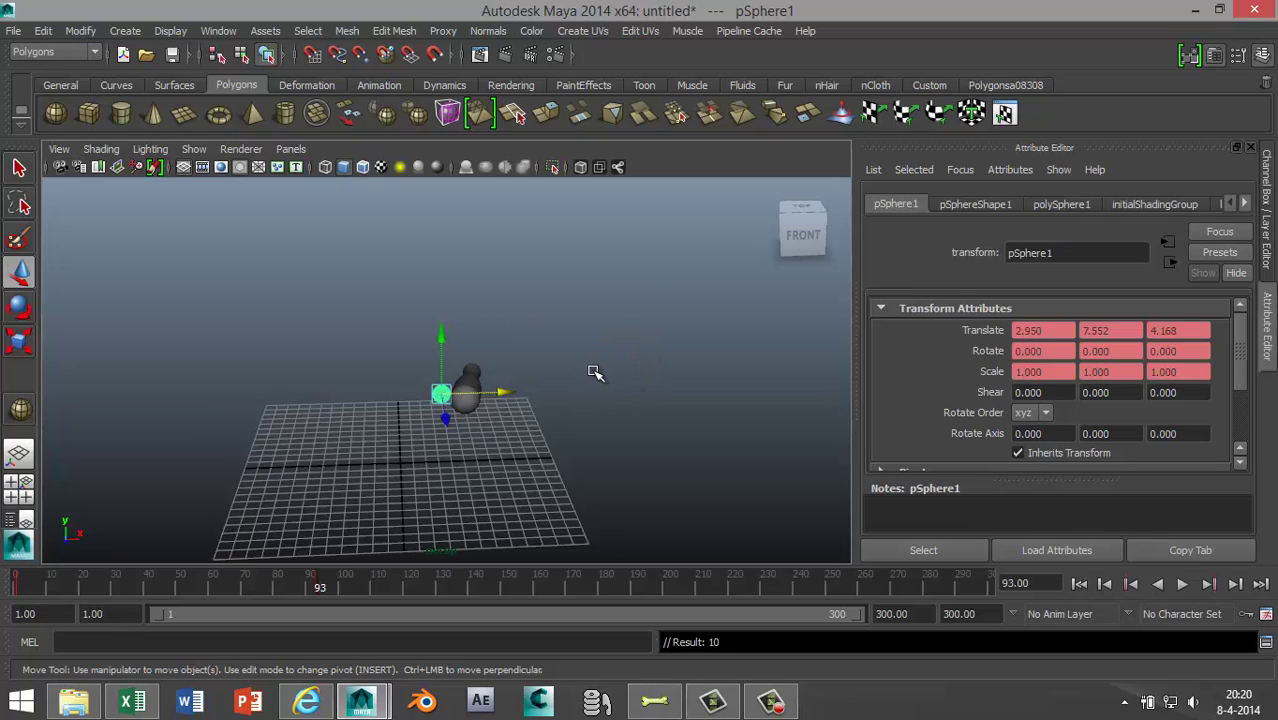
{"action": "left_click_drag", "start_coordinate": [577, 419], "coordinate": [579, 408], "text": "alt"}
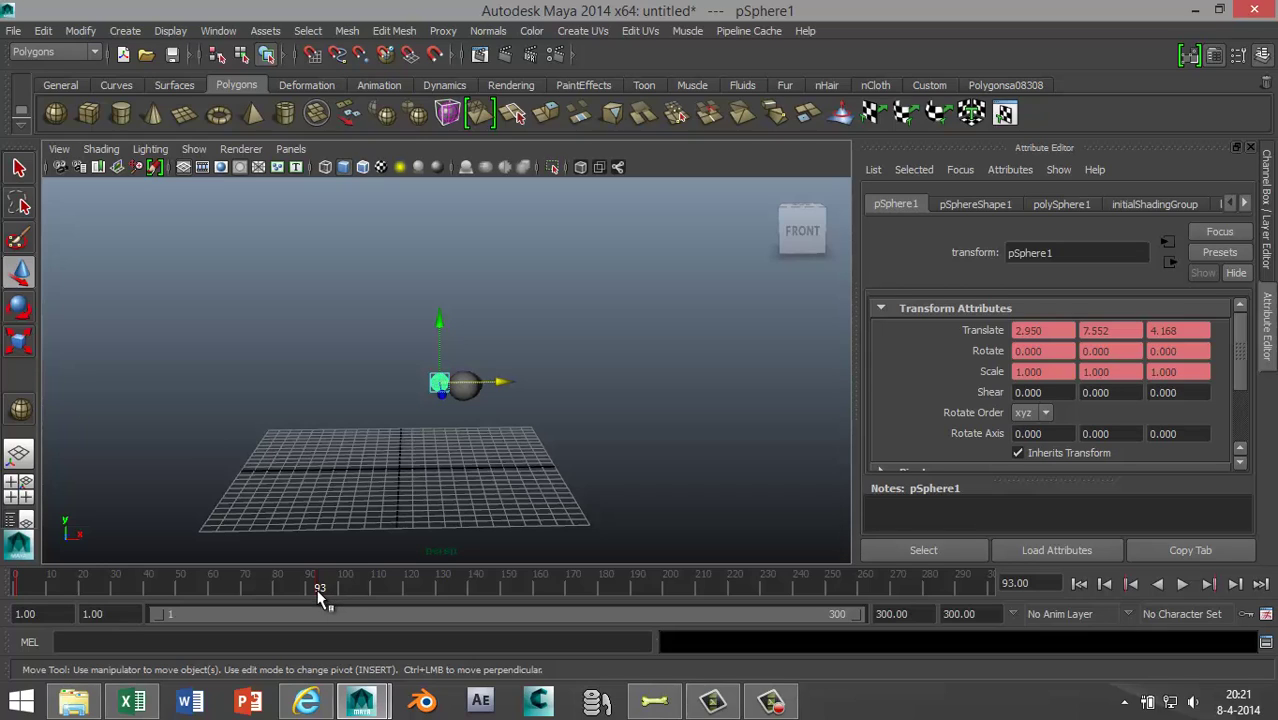
At frame 140, move the ball left to X -41.175 and up to Y 35.443
{"action": "left_click", "coordinate": [471, 590]}
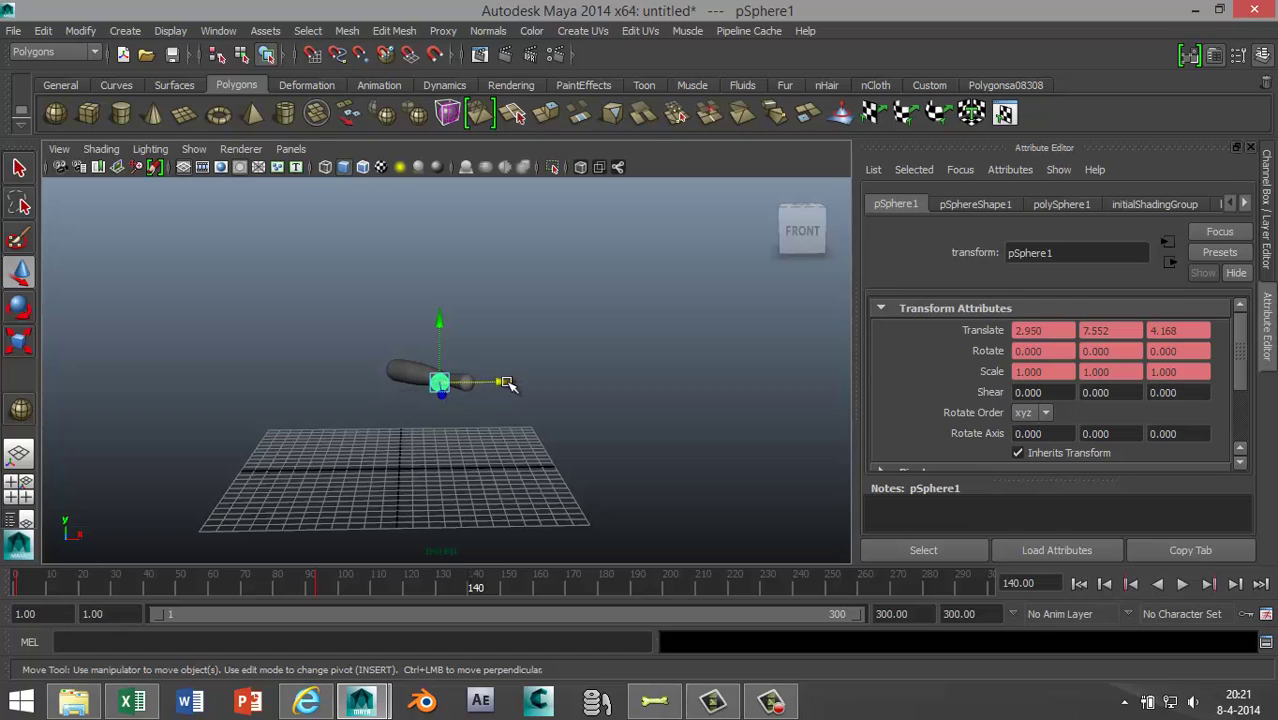
{"action": "left_click_drag", "start_coordinate": [508, 384], "coordinate": [128, 374]}
{"action": "scroll", "coordinate": [139, 375], "scroll_direction": "down", "scroll_amount": 5}
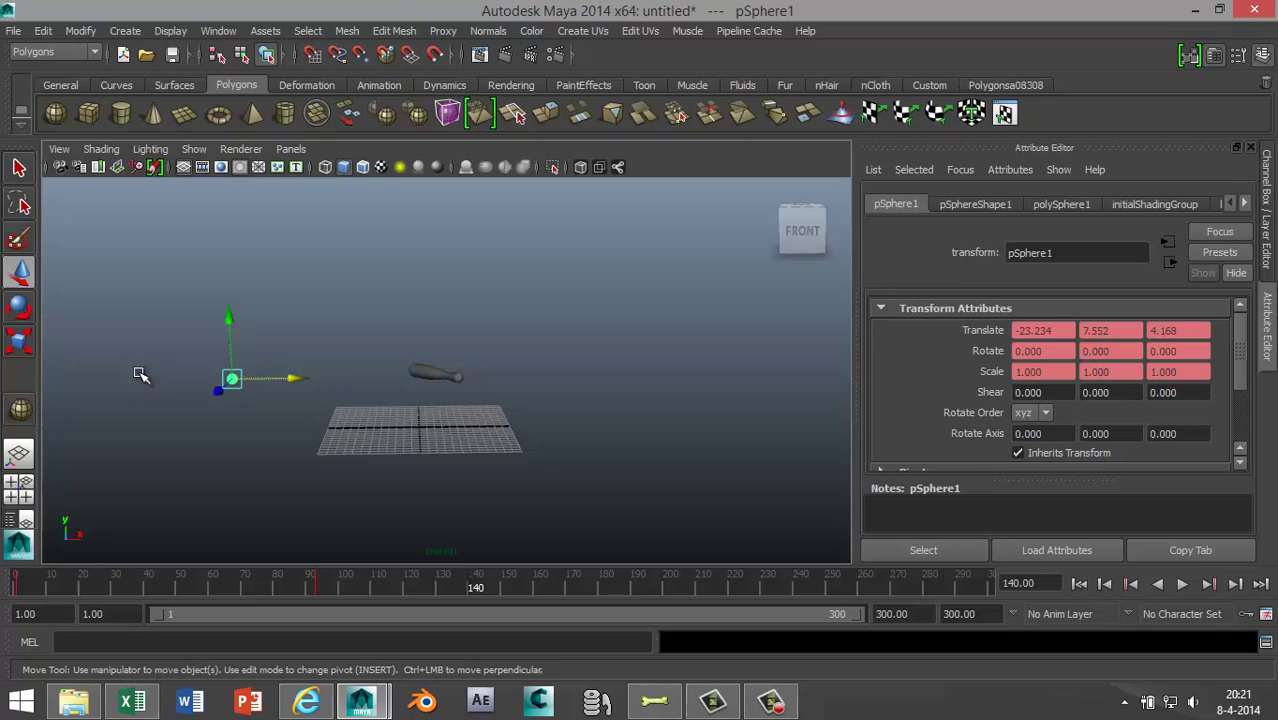
{"action": "left_click_drag", "start_coordinate": [341, 378], "coordinate": [218, 376]}
{"action": "left_click_drag", "start_coordinate": [172, 315], "coordinate": [168, 167]}
{"action": "scroll", "coordinate": [450, 418], "scroll_direction": "up", "scroll_amount": 2}
{"action": "scroll", "coordinate": [450, 418], "scroll_direction": "up", "scroll_amount": 5}
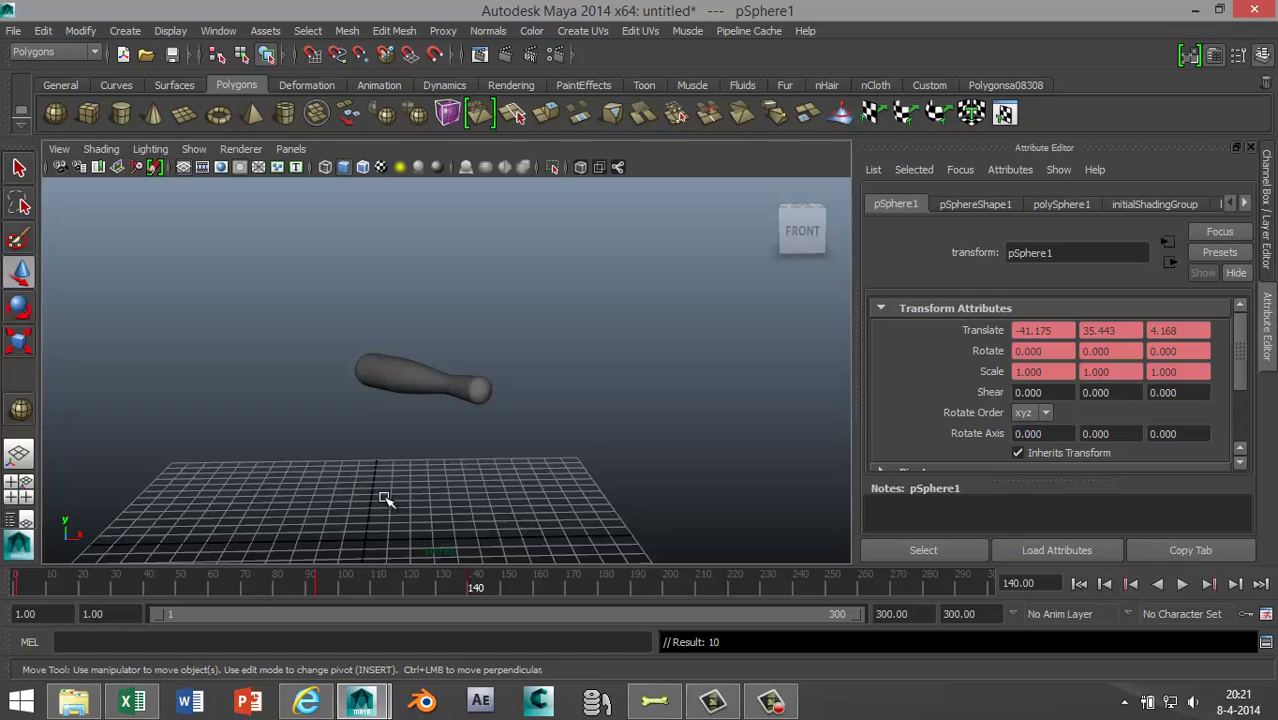
Orbit, pan and zoom the view to recentre the grid with the raised ball
{"action": "scroll", "coordinate": [400, 485], "scroll_direction": "down", "scroll_amount": 6}
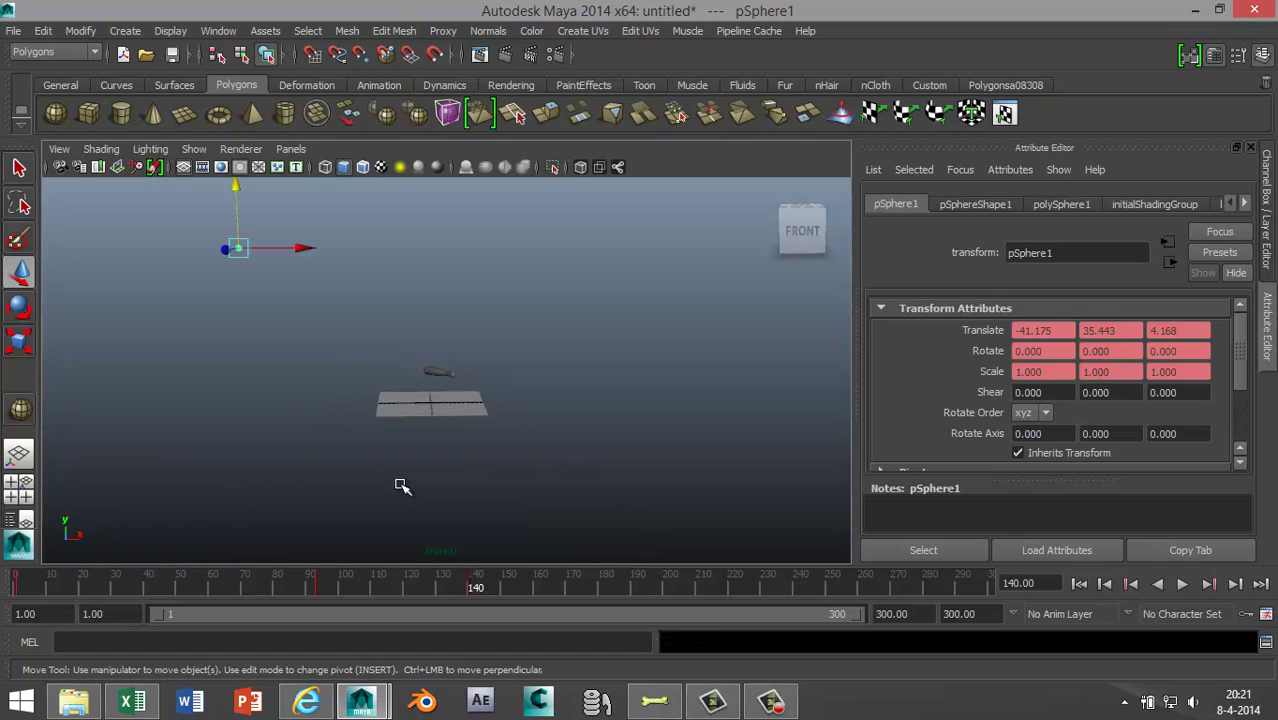
{"action": "left_click_drag", "start_coordinate": [400, 485], "coordinate": [543, 505], "text": "alt"}
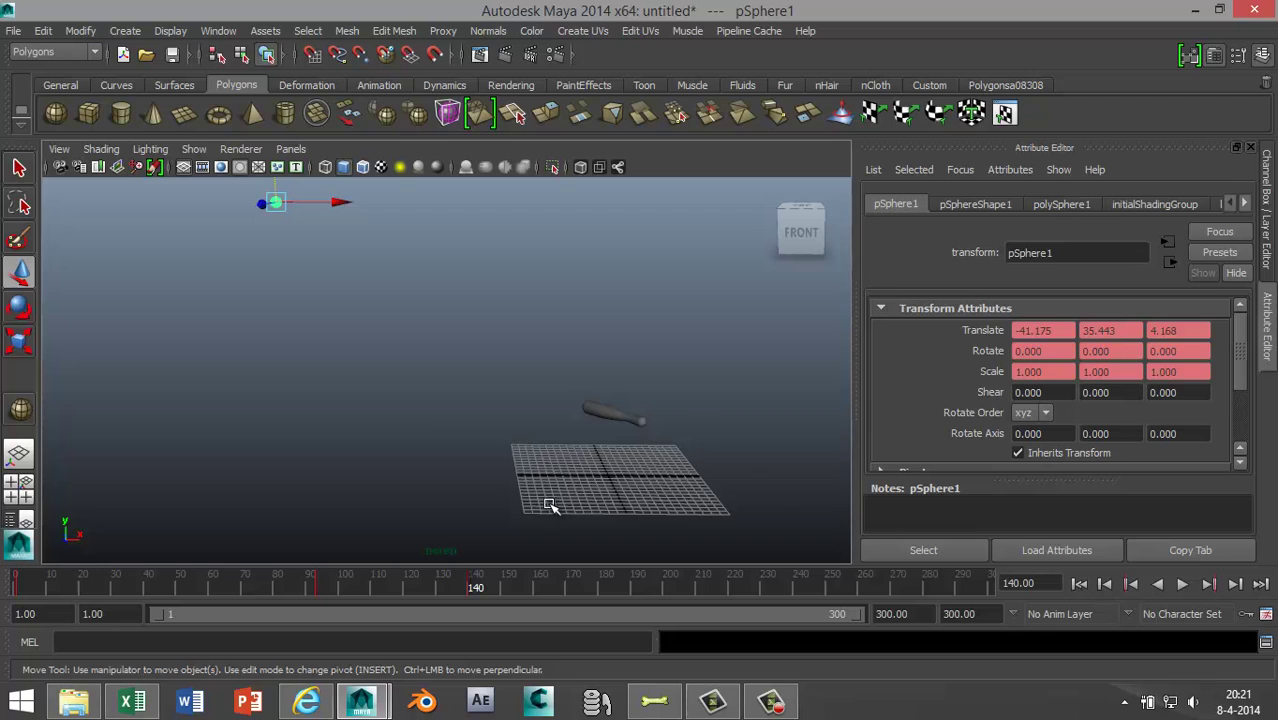
{"action": "middle_click_drag", "start_coordinate": [549, 505], "coordinate": [575, 520], "text": "alt"}
{"action": "scroll", "coordinate": [487, 455], "scroll_direction": "up", "scroll_amount": 3}
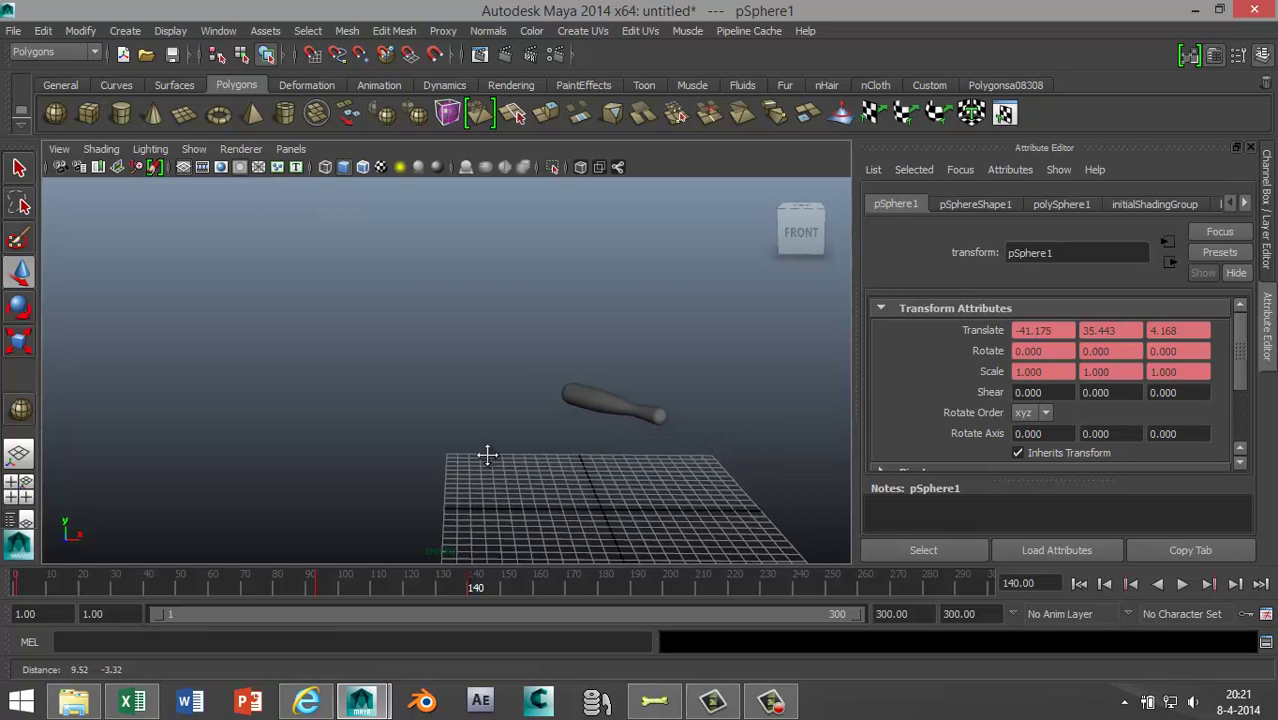
{"action": "middle_click_drag", "start_coordinate": [487, 455], "coordinate": [480, 418], "text": "alt"}
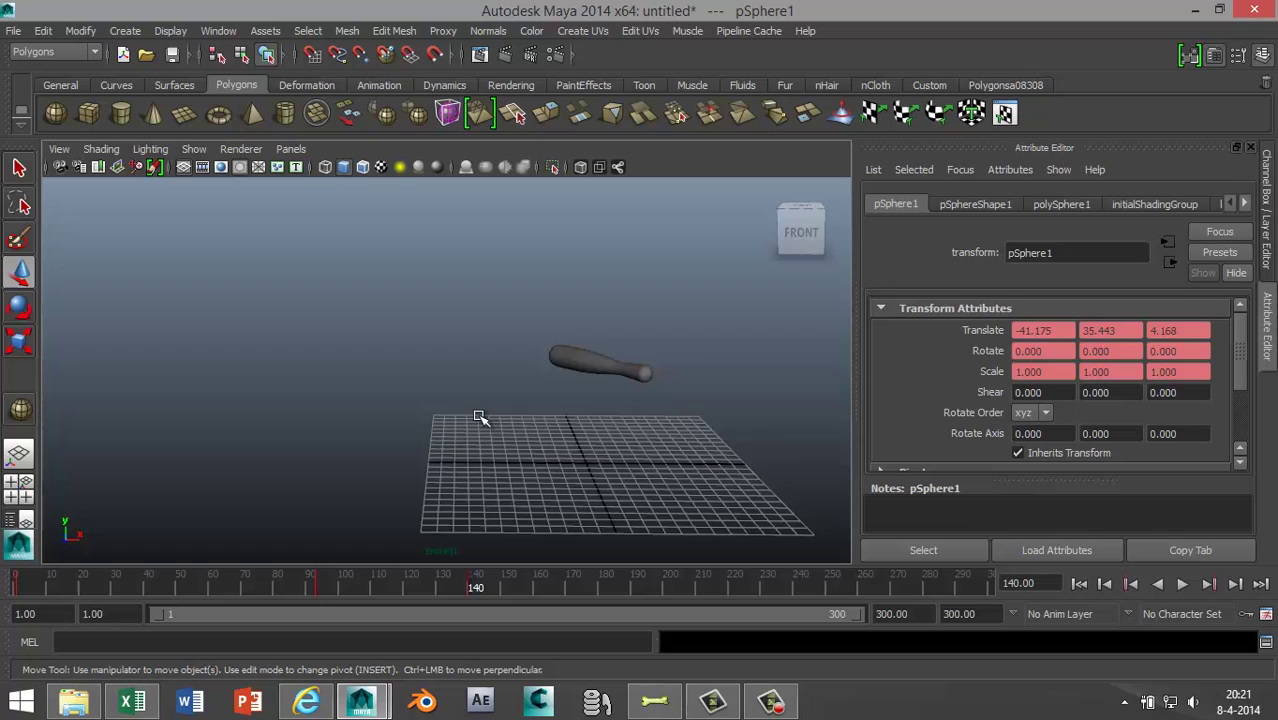
{"action": "scroll", "coordinate": [481, 418], "scroll_direction": "up", "scroll_amount": 2}
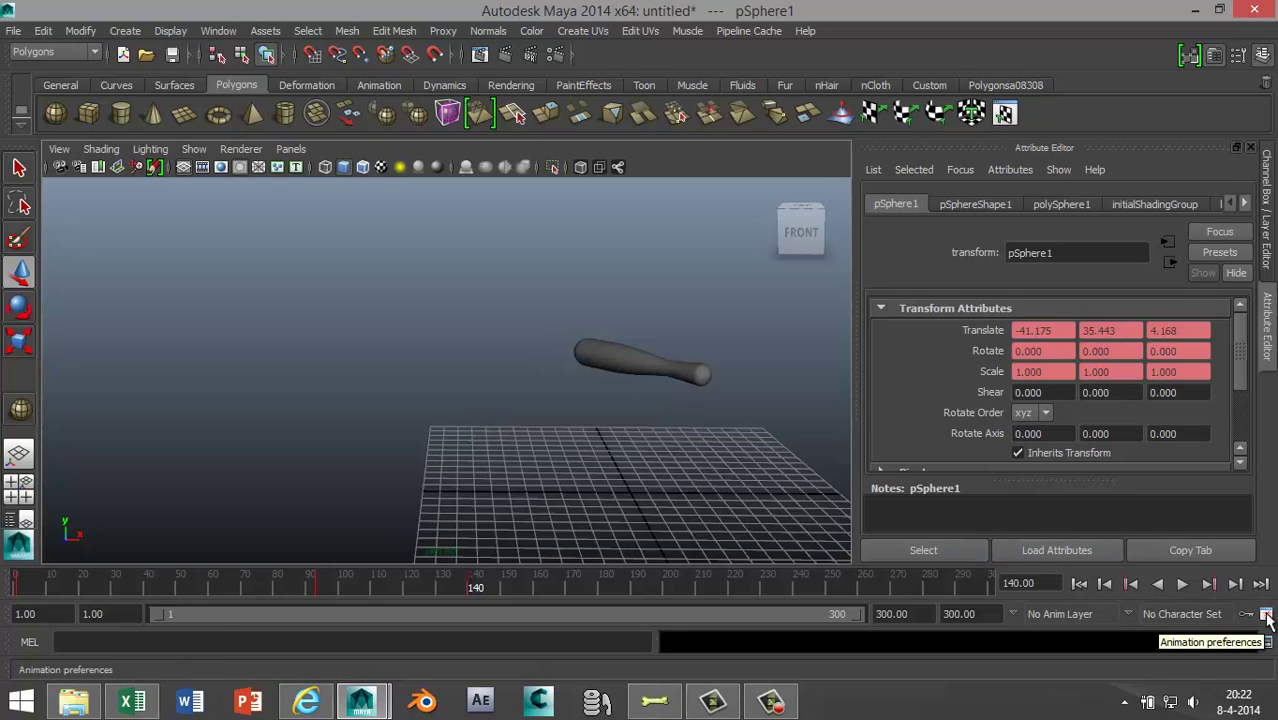
Set the playback speed preference to Half [12 fps] and save it
{"action": "left_click", "coordinate": [1266, 617]}
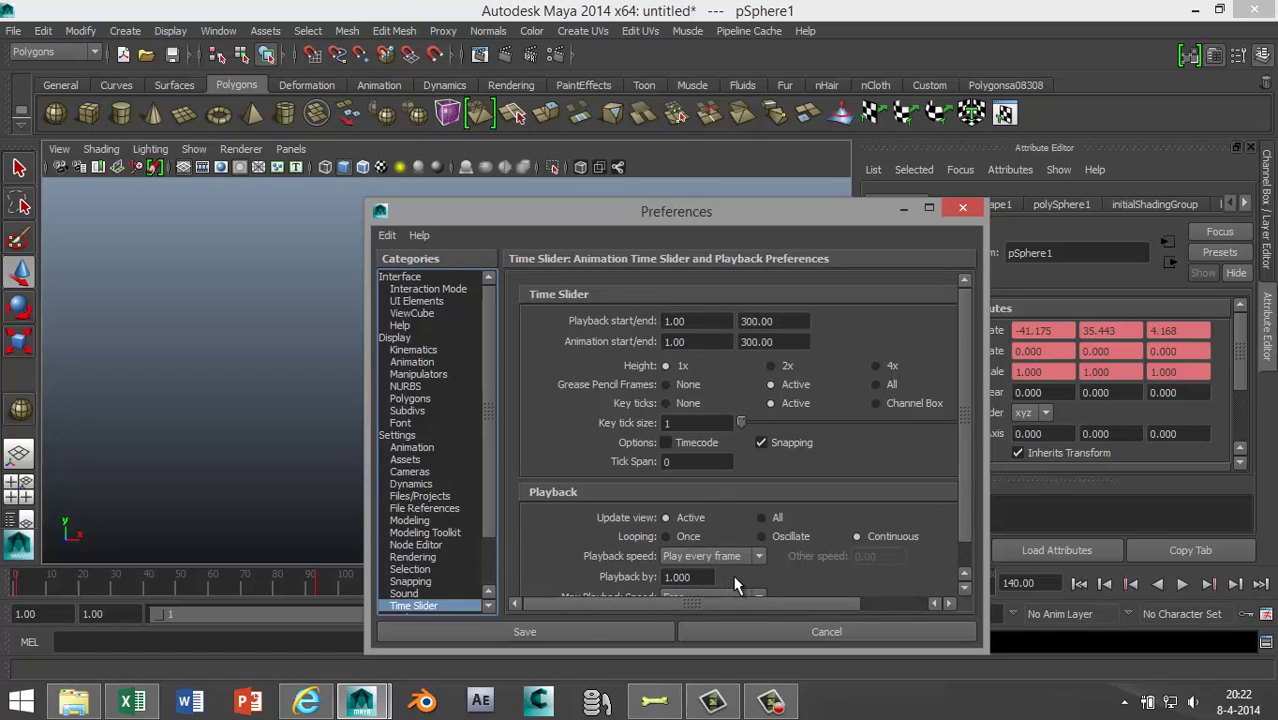
{"action": "left_click", "coordinate": [759, 558]}
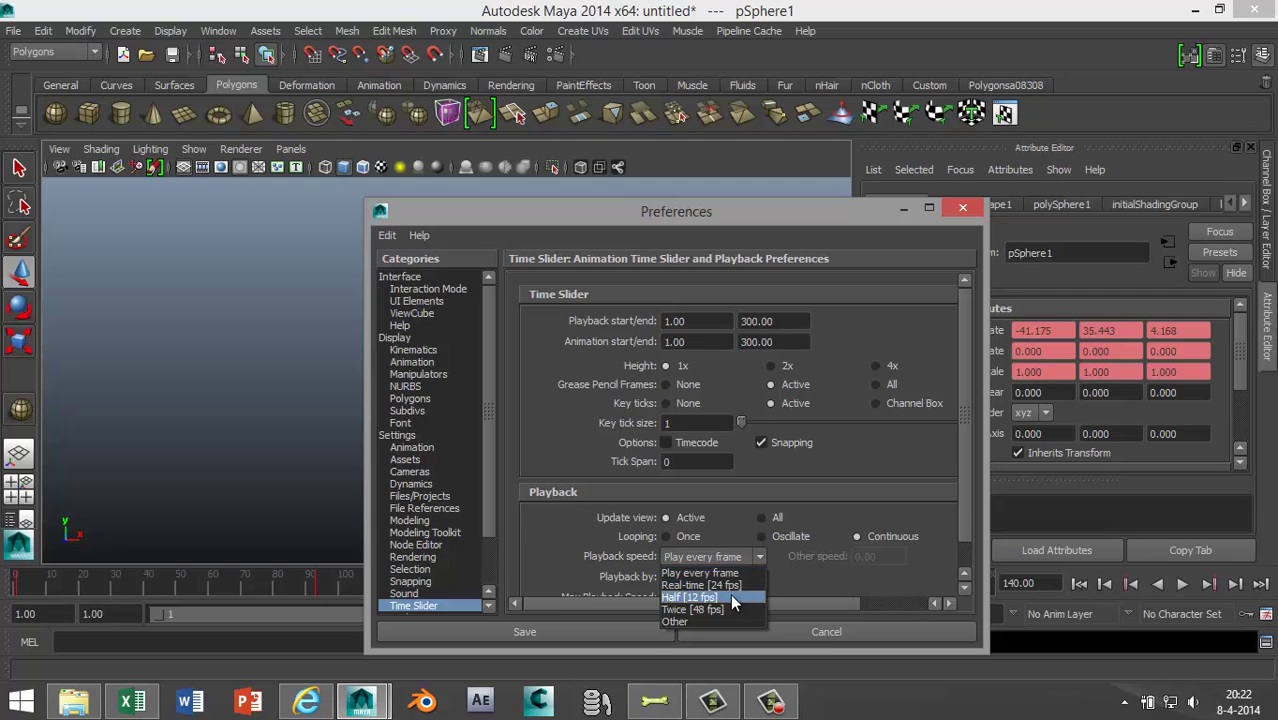
{"action": "left_click", "coordinate": [731, 596]}
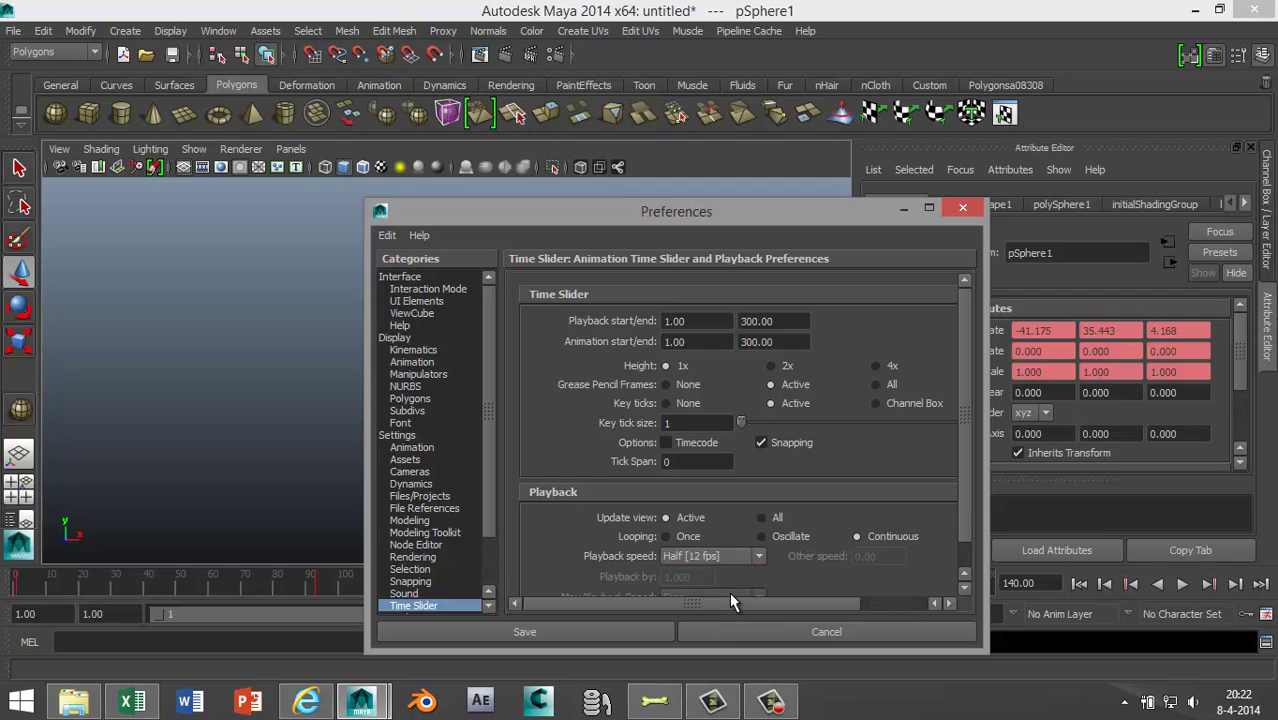
{"action": "left_click", "coordinate": [612, 632]}
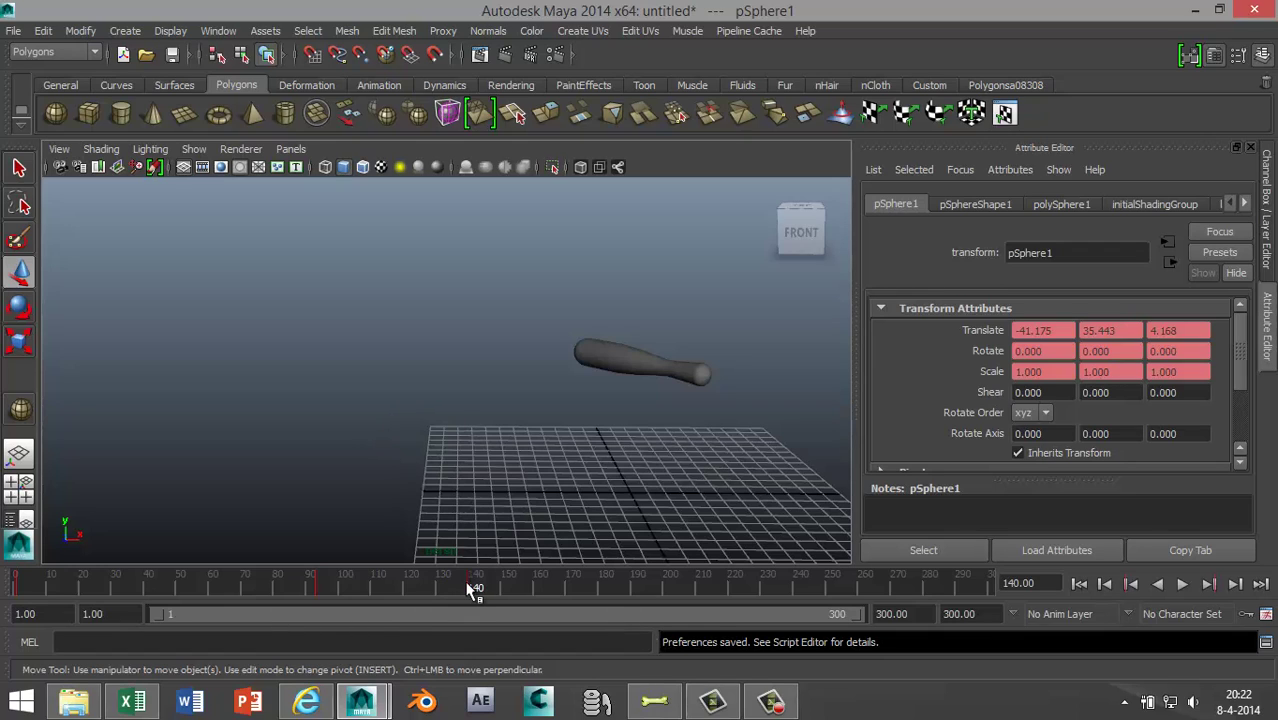
Rewind to frame 1 and play the animation at half speed, following it with the camera
{"action": "left_click_drag", "start_coordinate": [470, 588], "coordinate": [3, 580]}
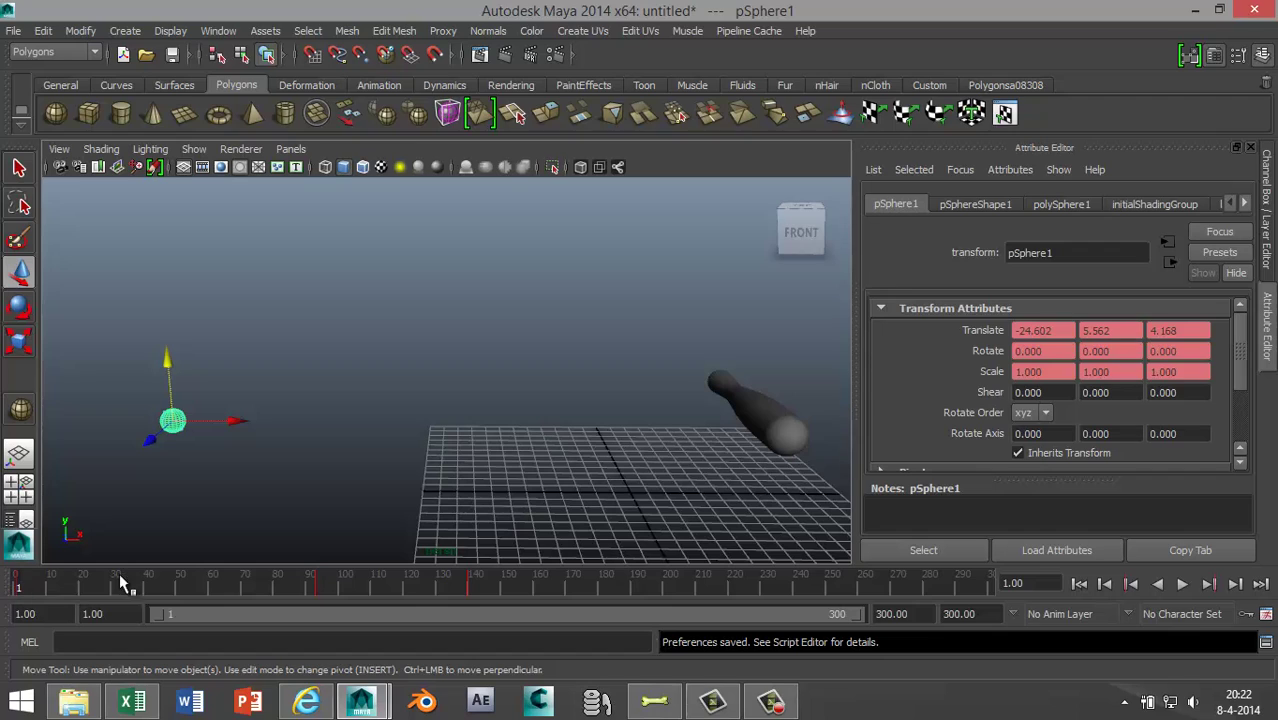
{"action": "left_click", "coordinate": [1182, 585]}
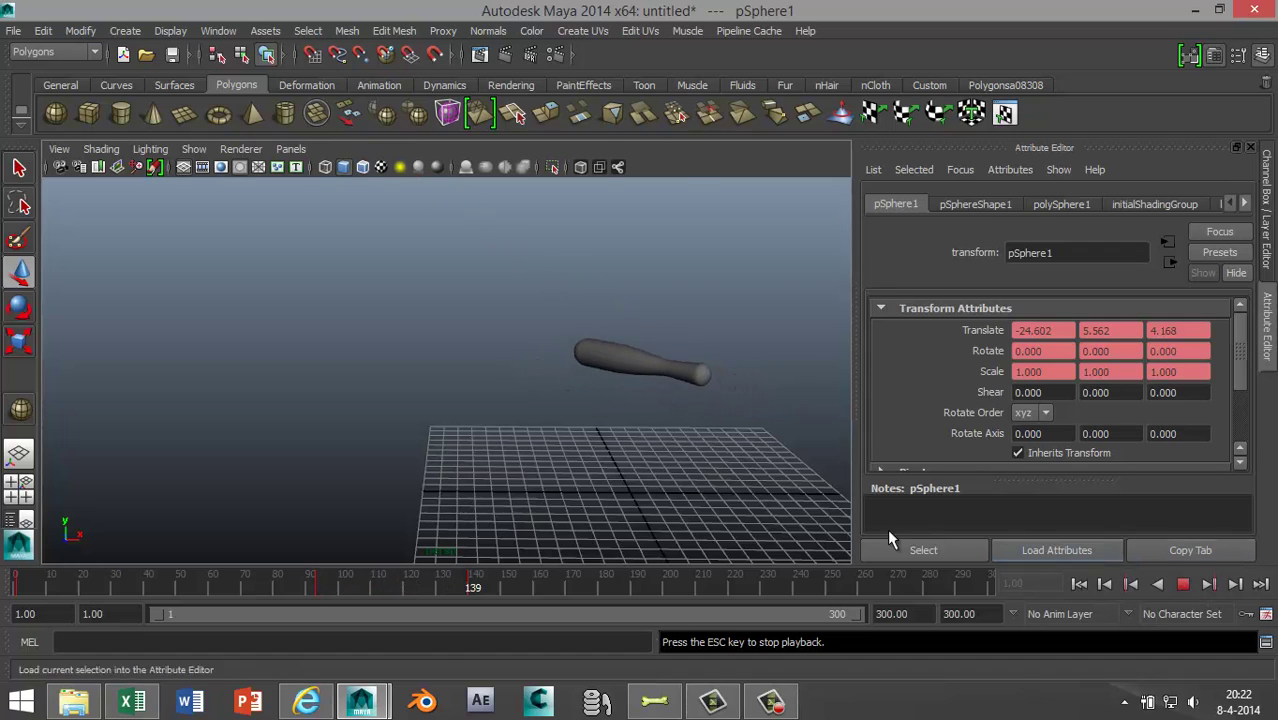
{"action": "right_click_drag", "start_coordinate": [630, 443], "coordinate": [651, 451], "text": "alt"}
{"action": "middle_click_drag", "start_coordinate": [685, 463], "coordinate": [623, 443], "text": "alt"}
{"action": "scroll", "coordinate": [628, 440], "scroll_direction": "up", "scroll_amount": 4}
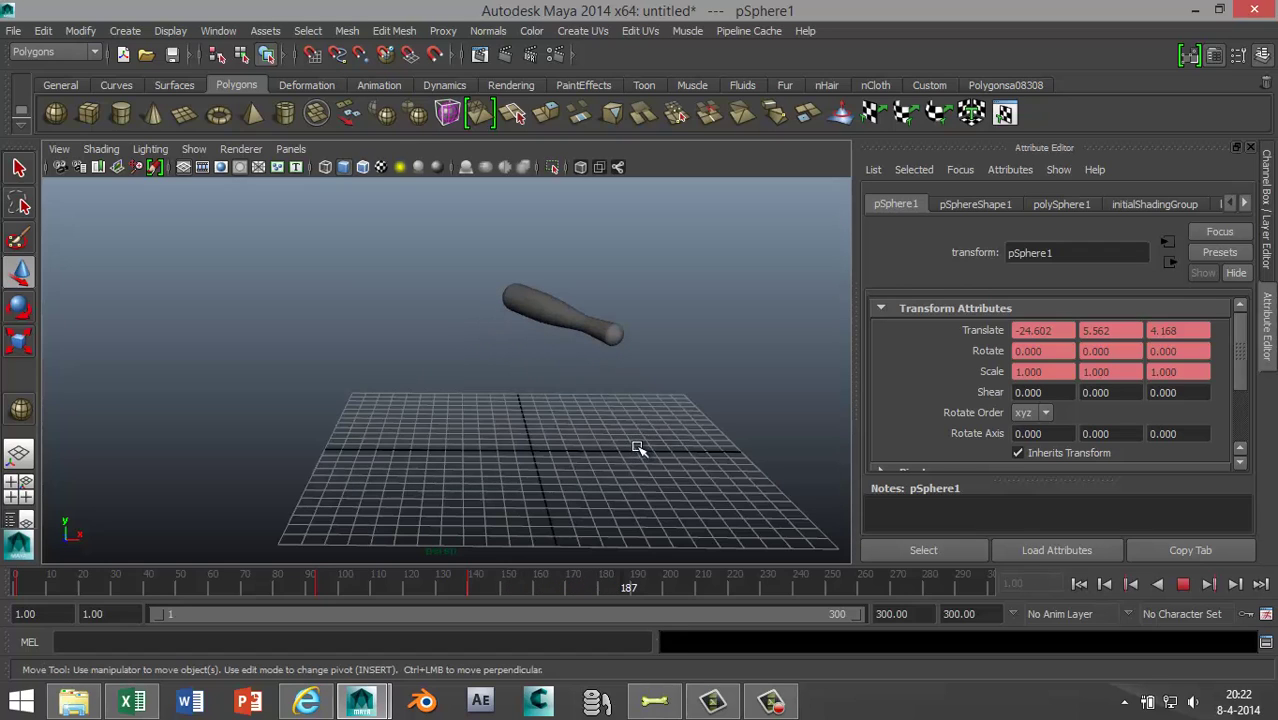
Stop playback, rewind to frame 1 and play the hit again
{"action": "key", "text": "Escape"}
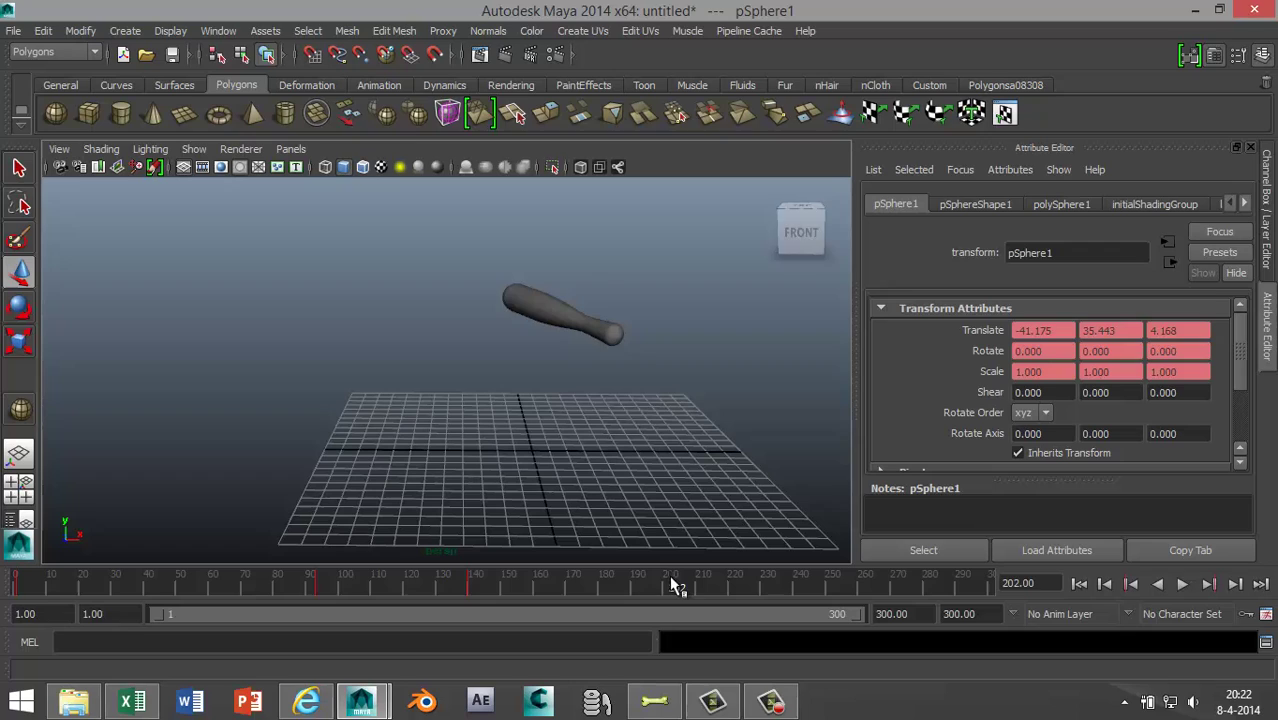
{"action": "left_click_drag", "start_coordinate": [676, 586], "coordinate": [5, 626]}
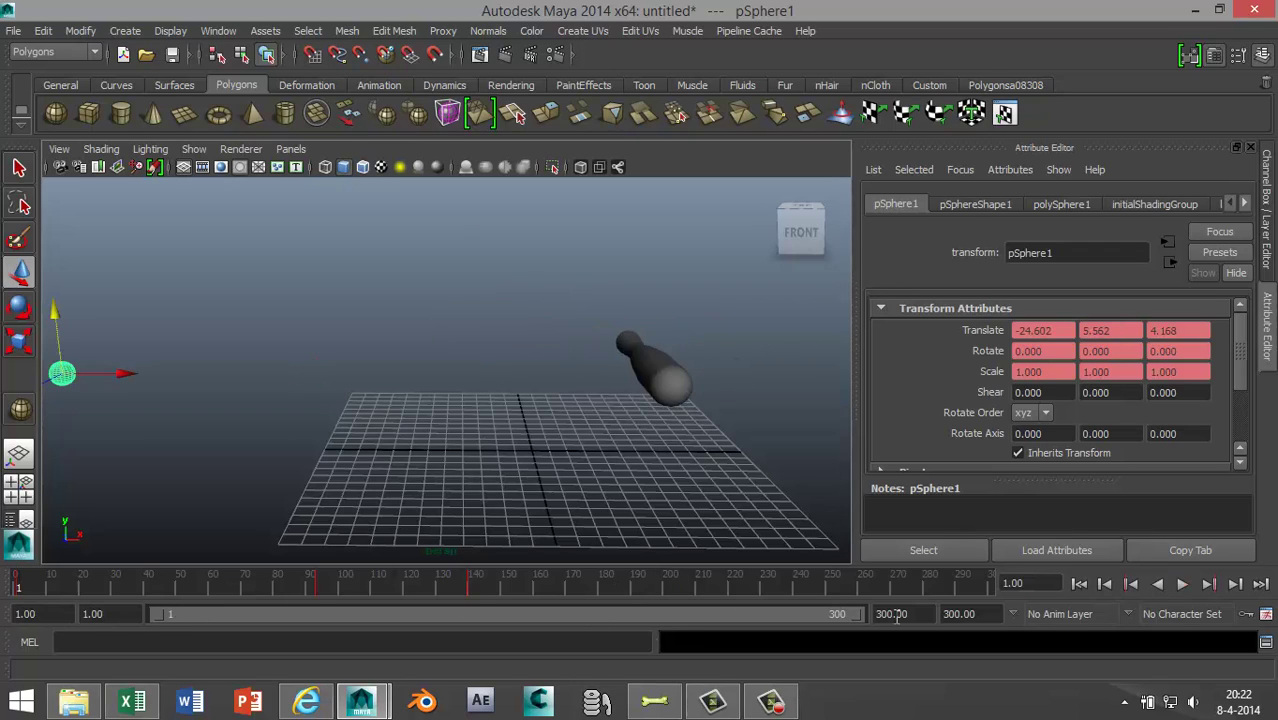
{"action": "left_click", "coordinate": [1182, 585]}
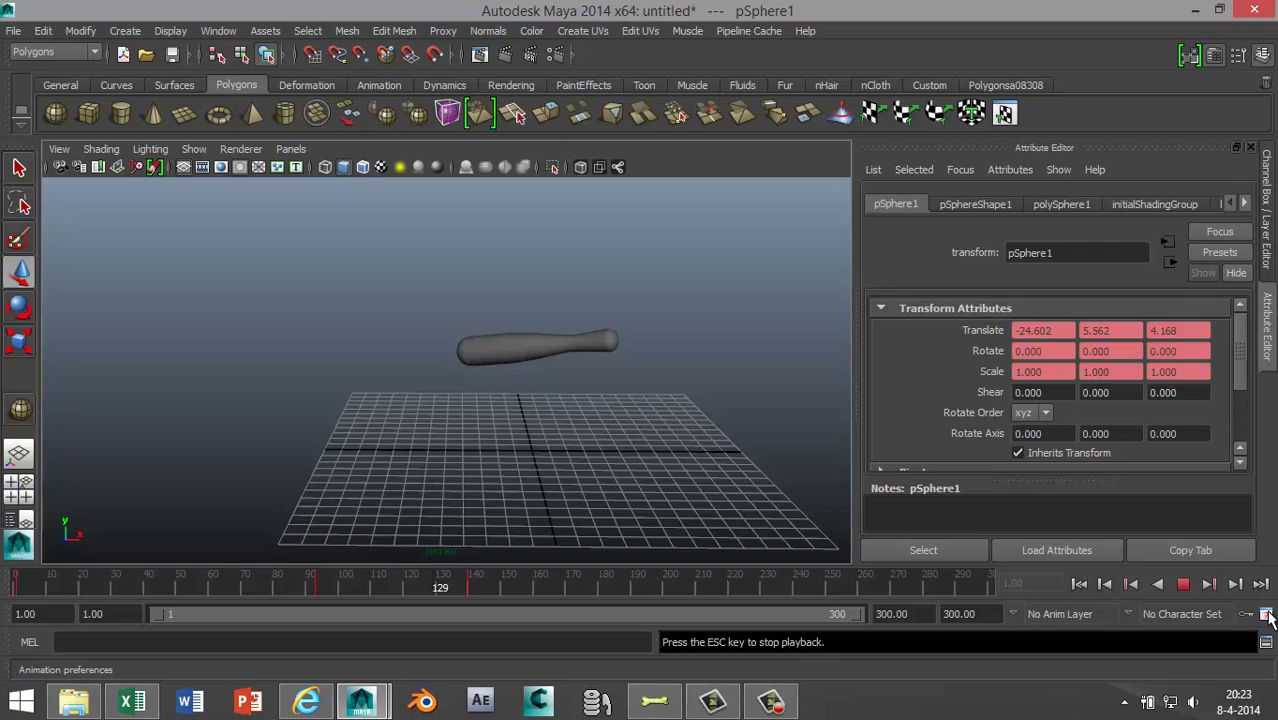
Set the playback speed preference back to Play every frame and save it
{"action": "left_click", "coordinate": [1266, 615]}
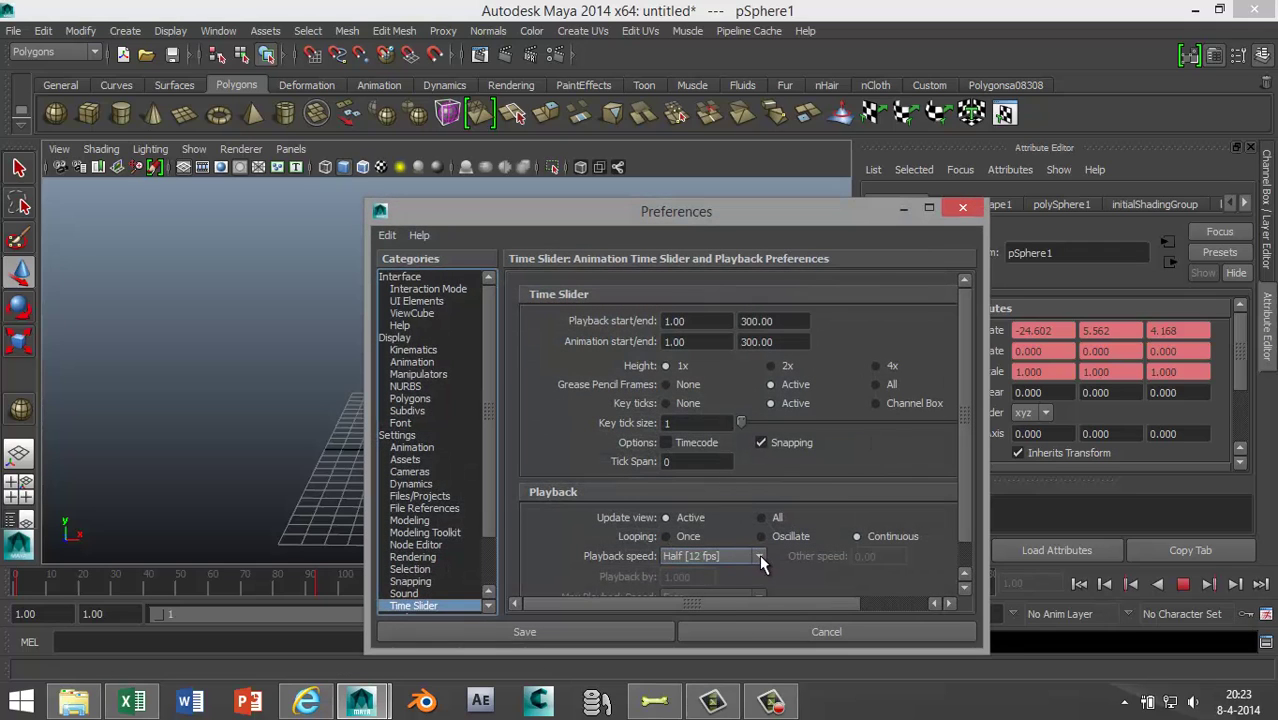
{"action": "left_click", "coordinate": [759, 556]}
{"action": "left_click", "coordinate": [749, 575]}
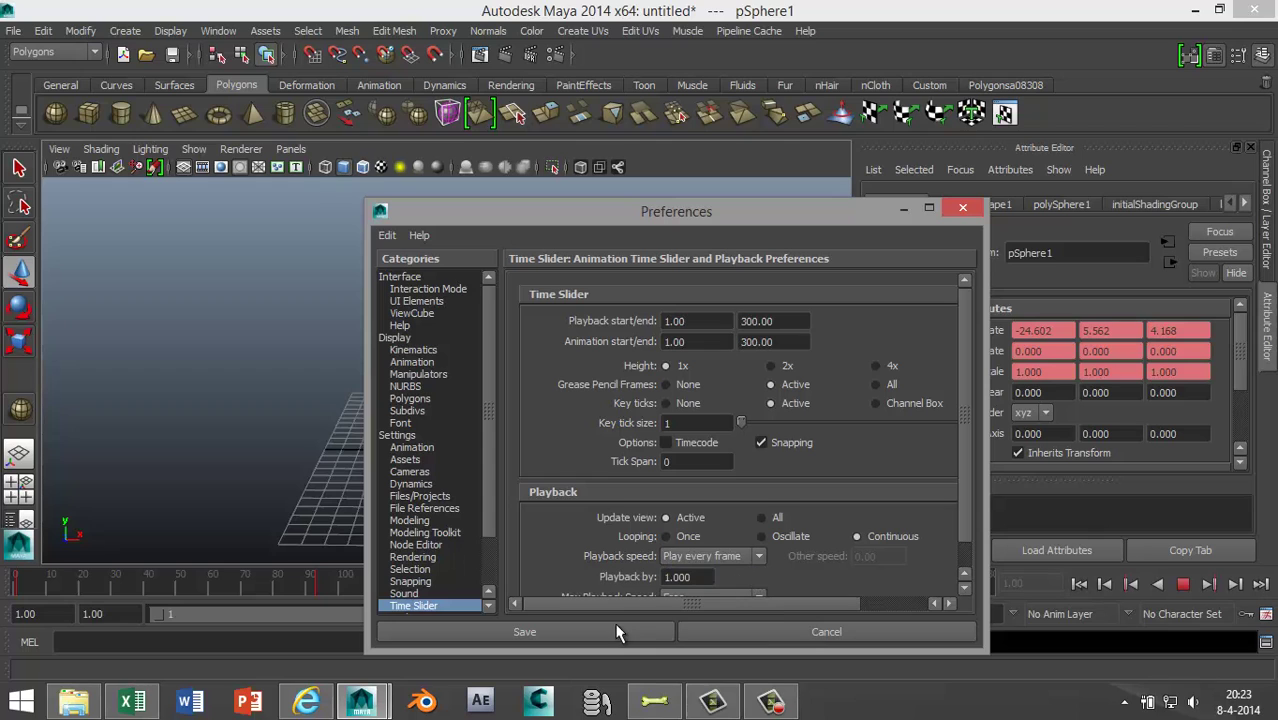
{"action": "left_click", "coordinate": [603, 627]}
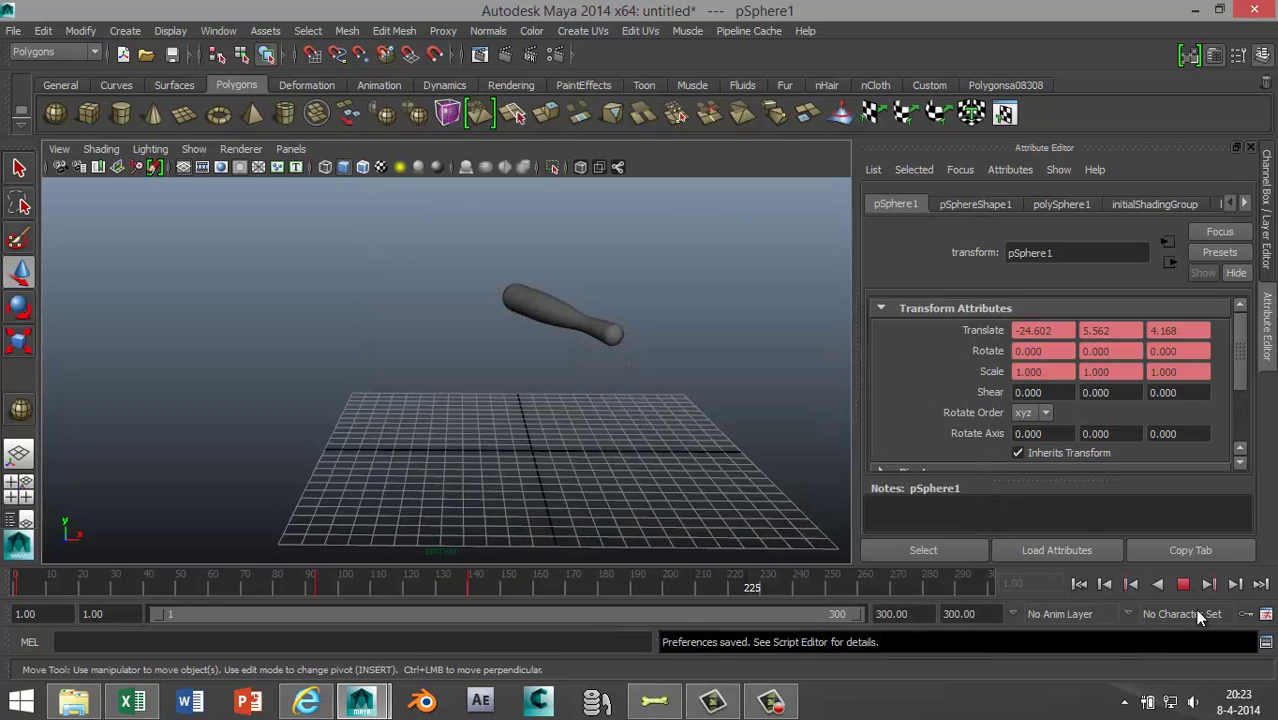
Stop playback, rewind to frame 1 and replay the animation at full speed
{"action": "left_click", "coordinate": [1183, 584]}
{"action": "left_click_drag", "start_coordinate": [772, 580], "coordinate": [18, 582]}
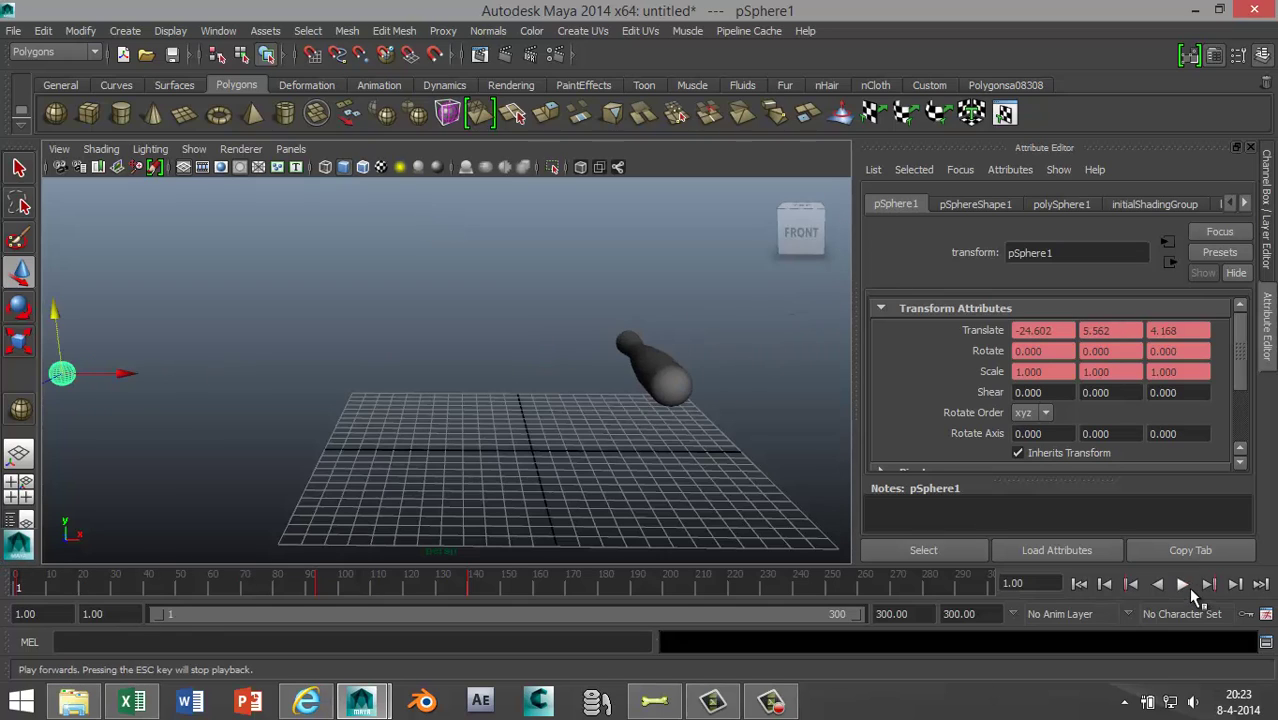
{"action": "left_click", "coordinate": [1183, 586]}
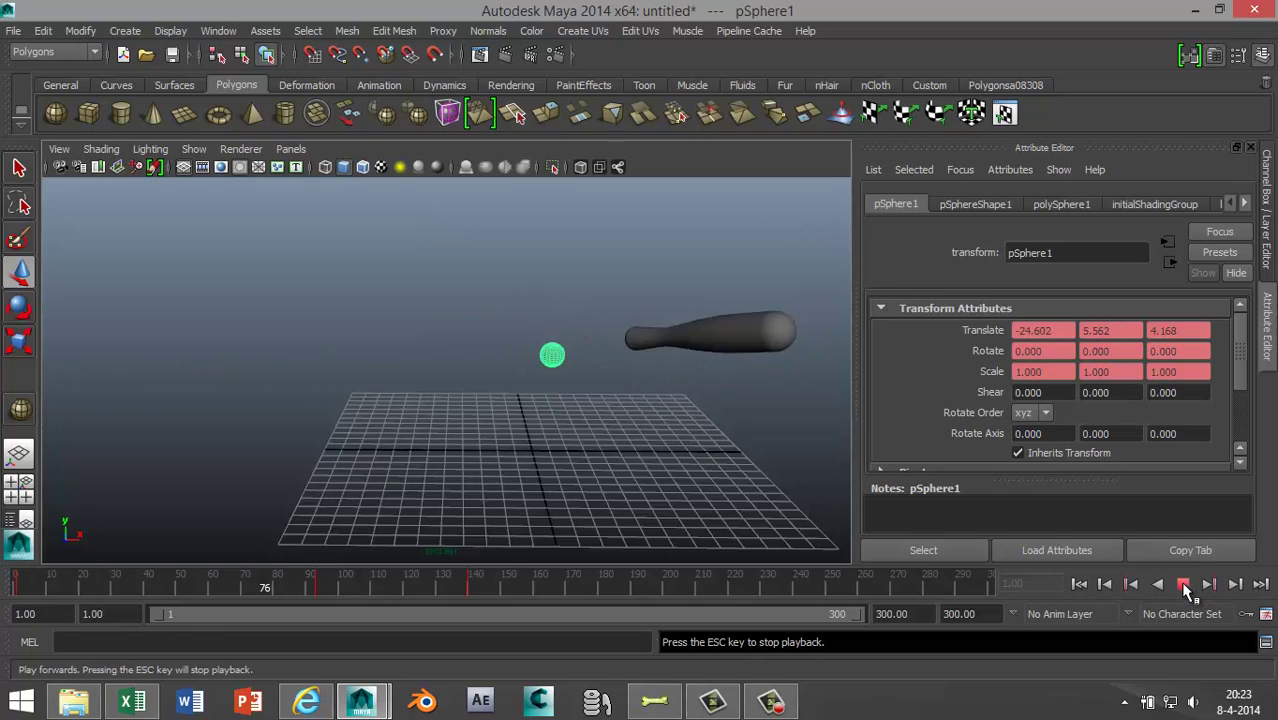